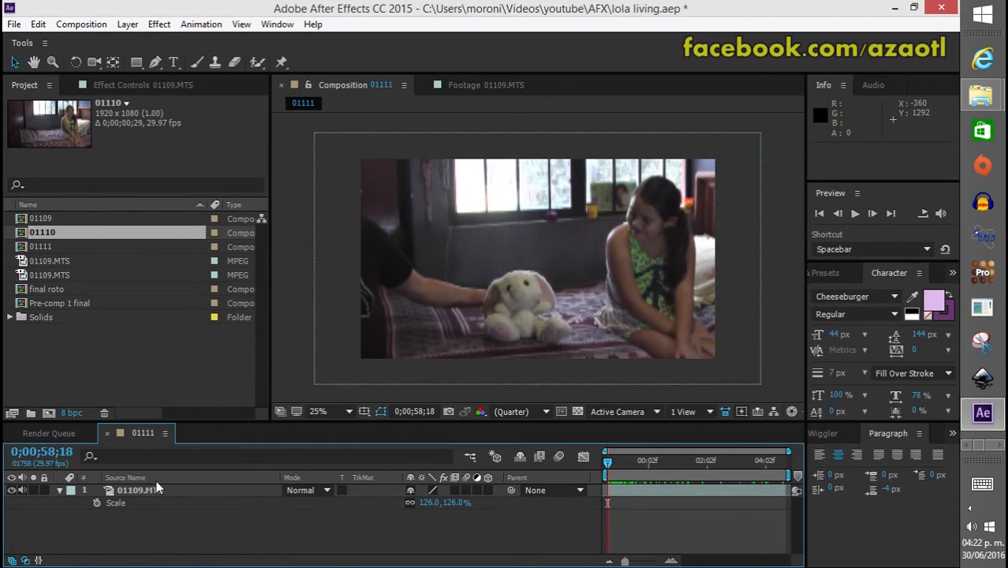
pyautogui.scroll(2, 474, 289)
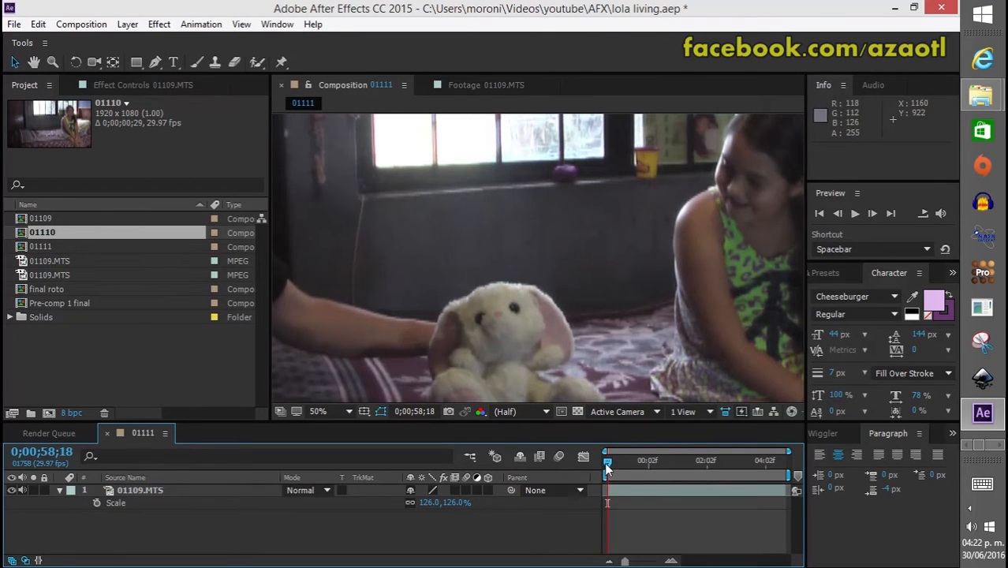
pyautogui.moveTo(607, 467)
pyautogui.mouseDown()
pyautogui.moveTo(666, 476)
pyautogui.moveTo(605, 477)
pyautogui.mouseUp()
pyautogui.moveTo(531, 330); pyautogui.dragTo(498, 313)
pyautogui.scroll(-1, 489, 284)
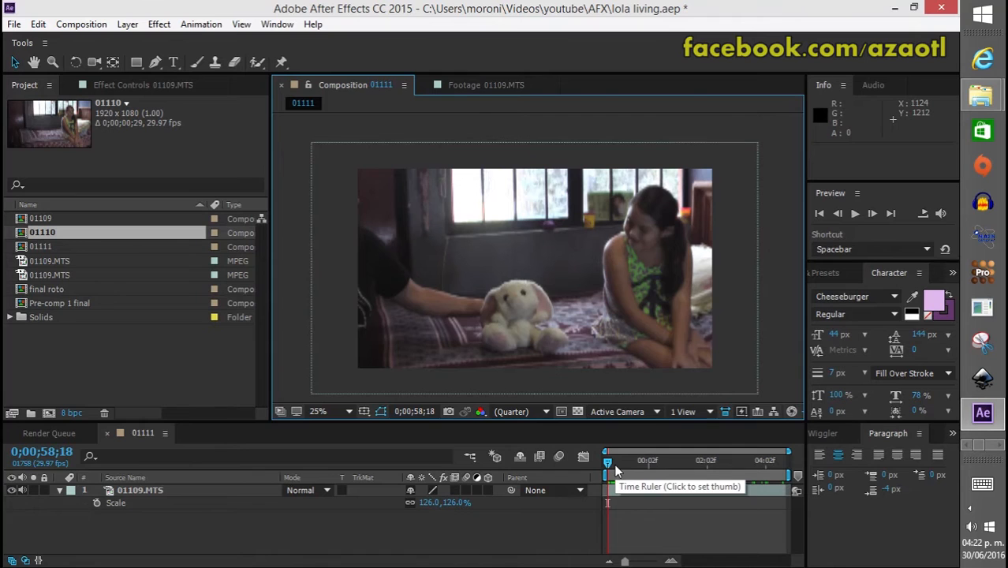
pyautogui.moveTo(609, 463)
pyautogui.mouseDown()
pyautogui.moveTo(645, 467)
pyautogui.moveTo(605, 471)
pyautogui.mouseUp()
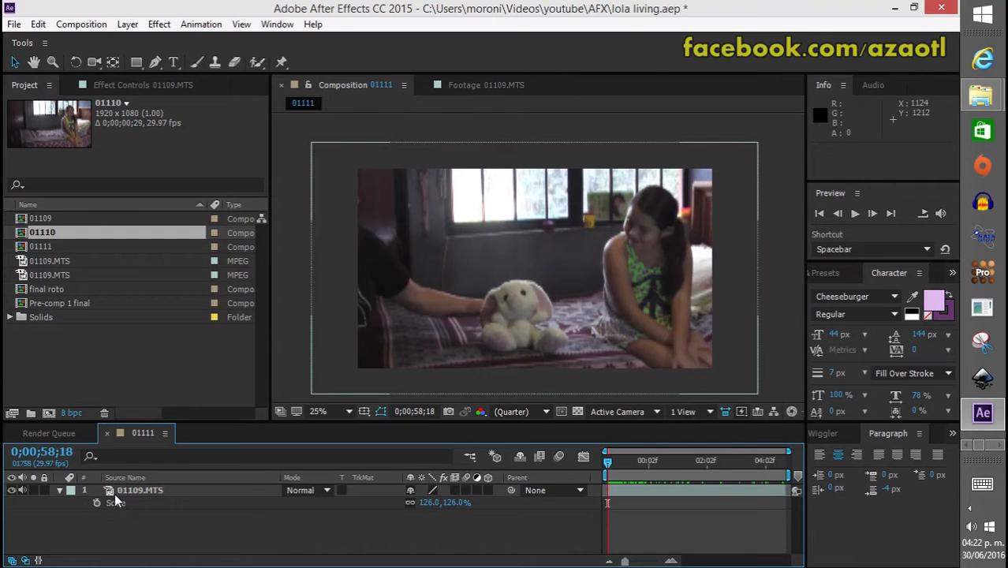
# - Open the second 01109.MTS clip in the footage viewer and scrub through it to find a frame without the toy
pyautogui.click(25, 263)
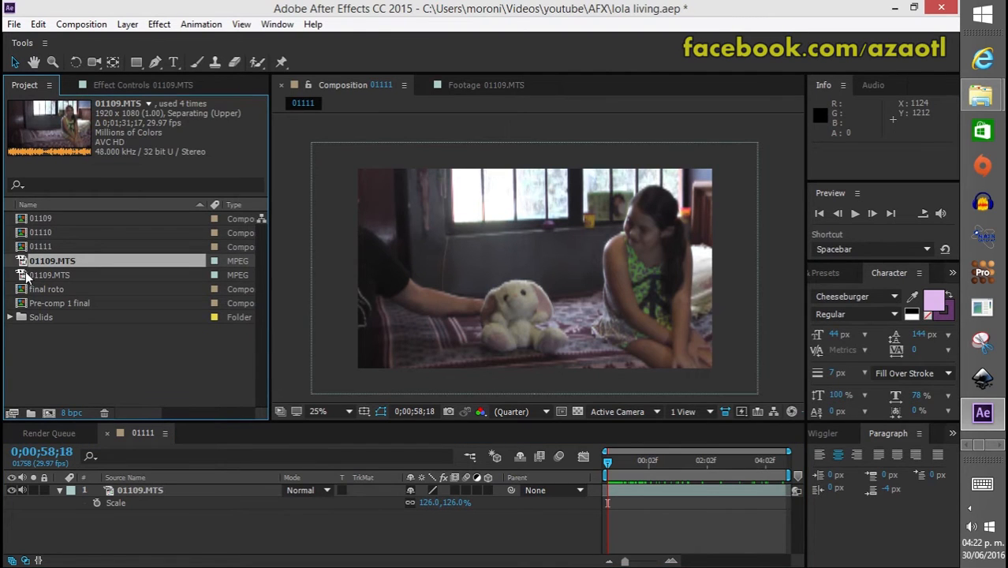
pyautogui.click(26, 277)
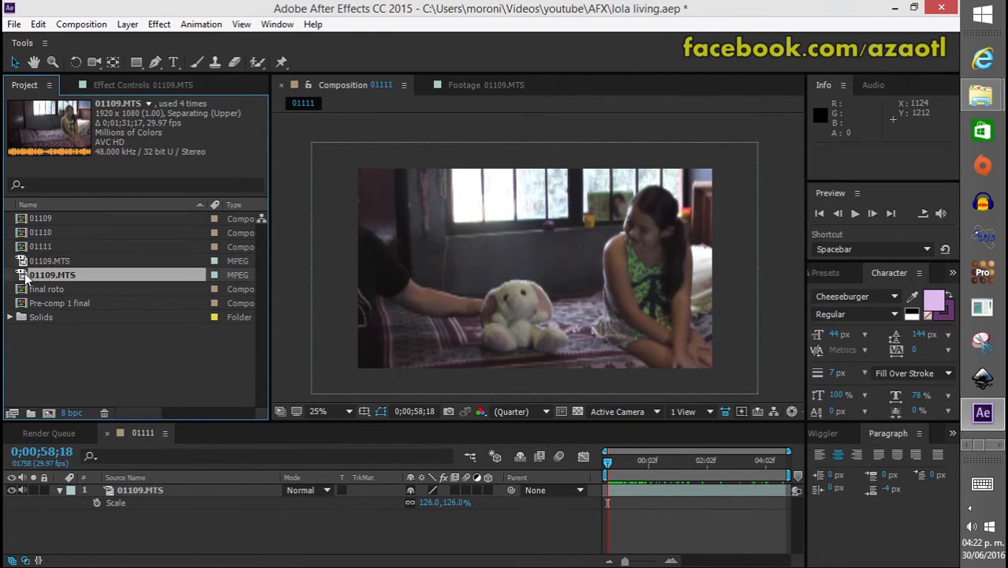
pyautogui.click(22, 262)
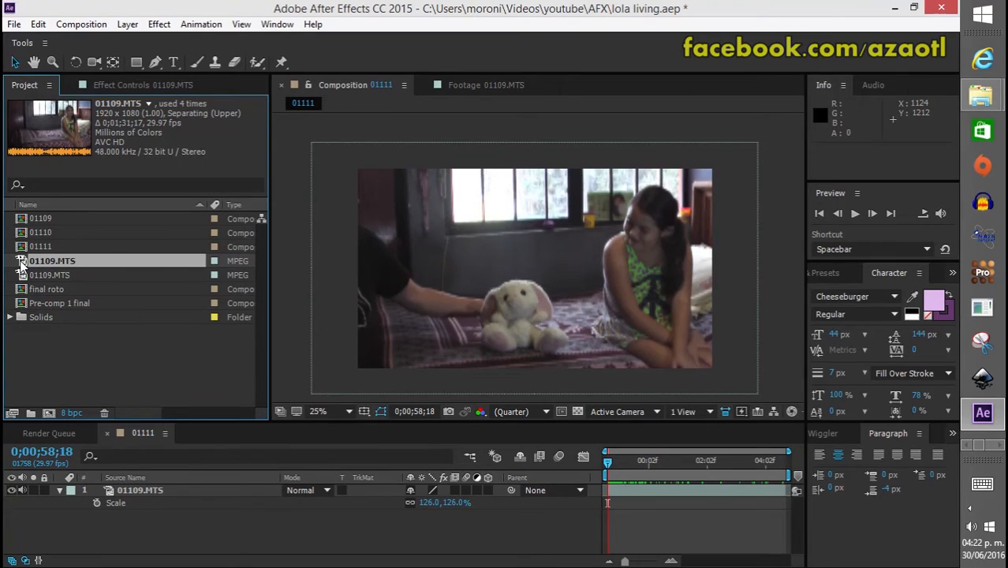
pyautogui.click(22, 276)
pyautogui.doubleClick(22, 276)
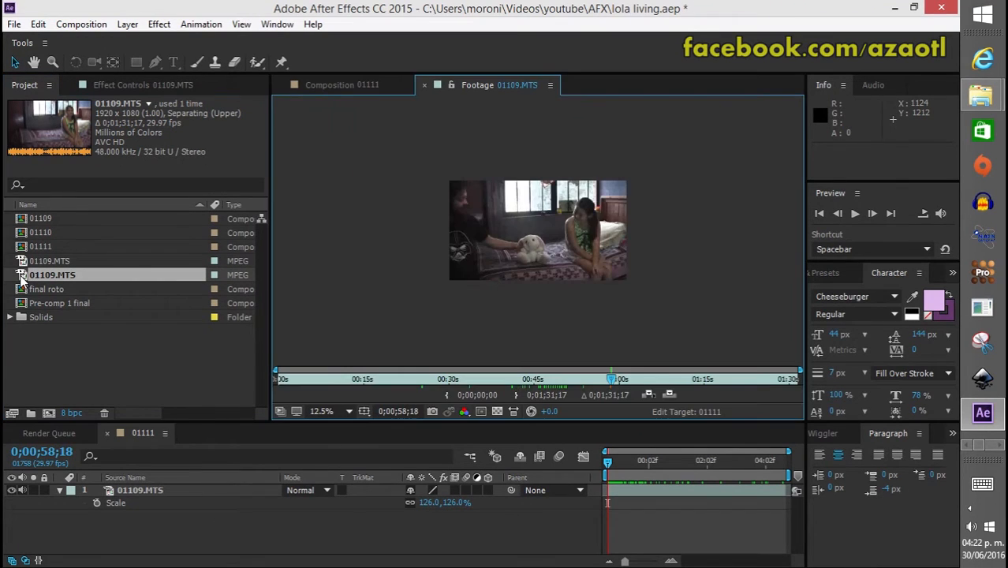
pyautogui.moveTo(326, 382); pyautogui.dragTo(420, 383)
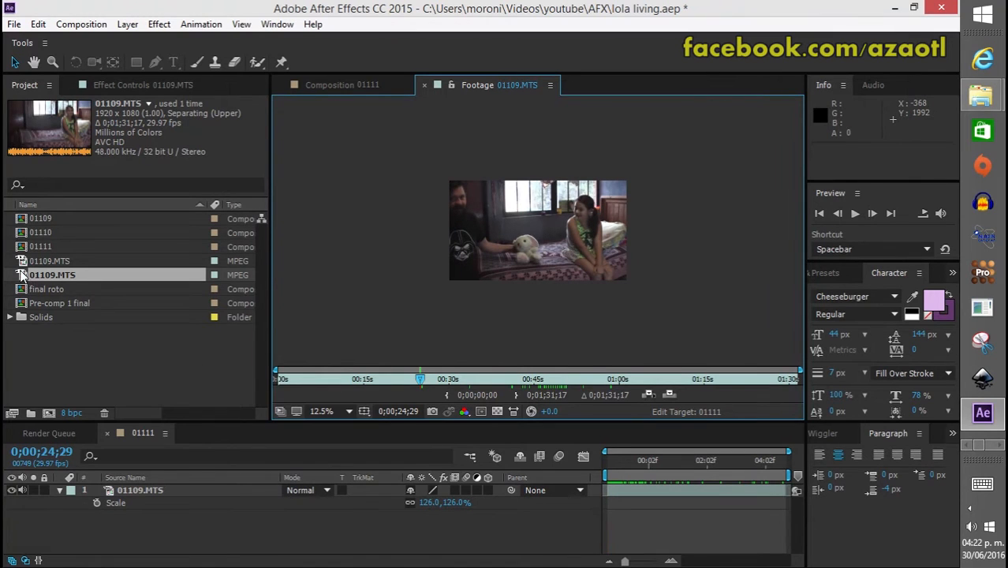
# - Create a new composition from the second 01109.MTS clip and set its layer scale to 126%
pyautogui.moveTo(22, 275); pyautogui.dragTo(48, 414)
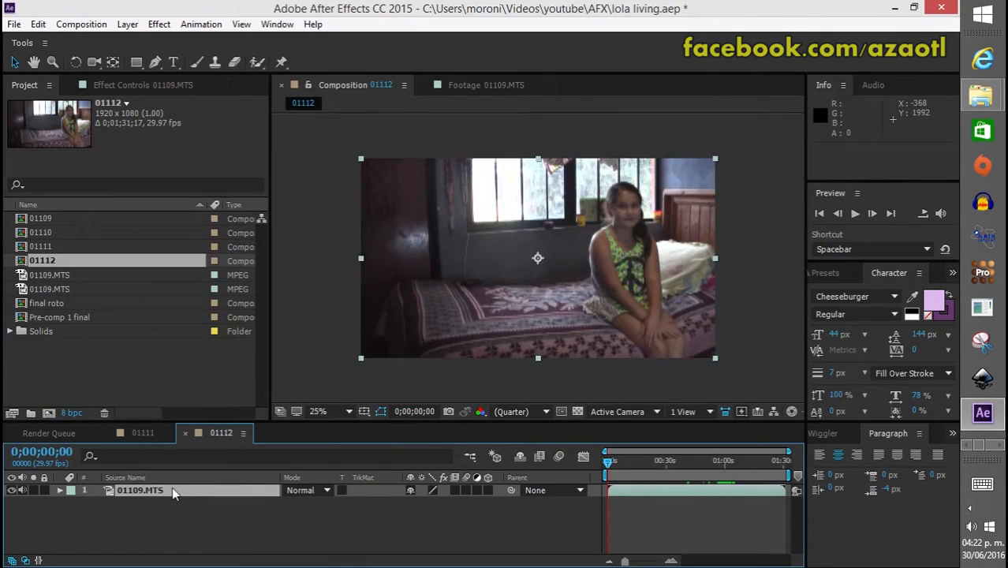
pyautogui.click(152, 490)
pyautogui.press('s')
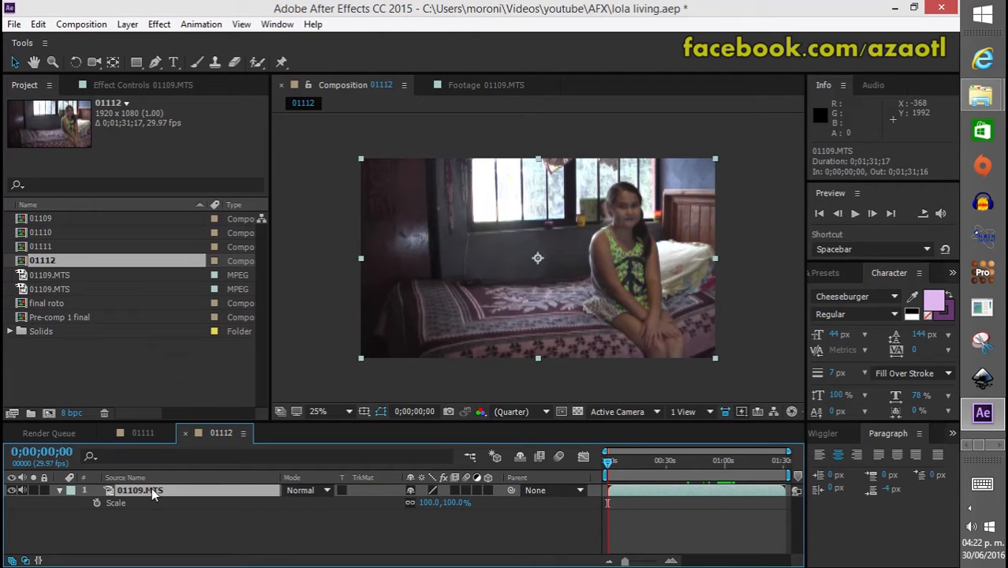
pyautogui.click(426, 503)
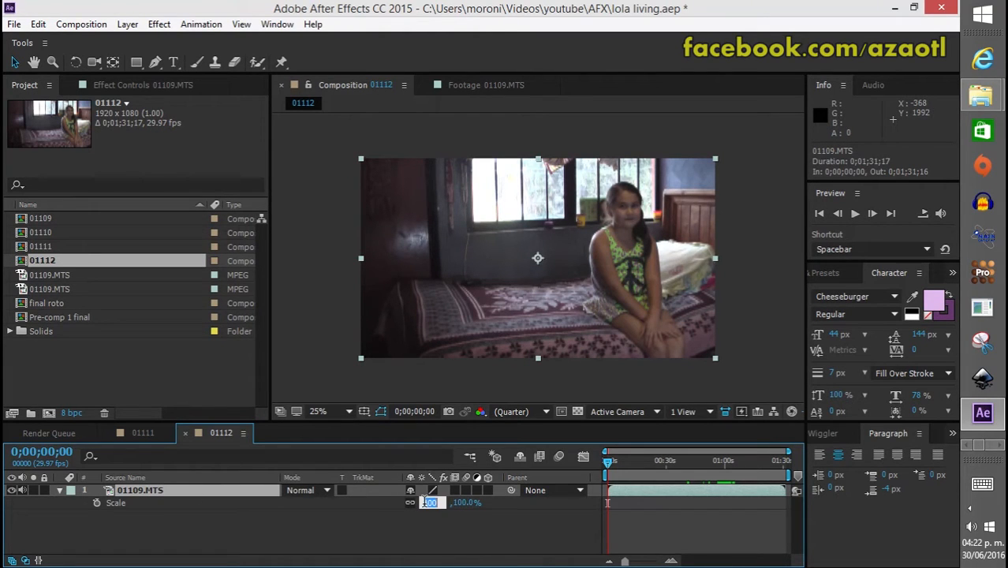
pyautogui.write('126')
pyautogui.press('Return')
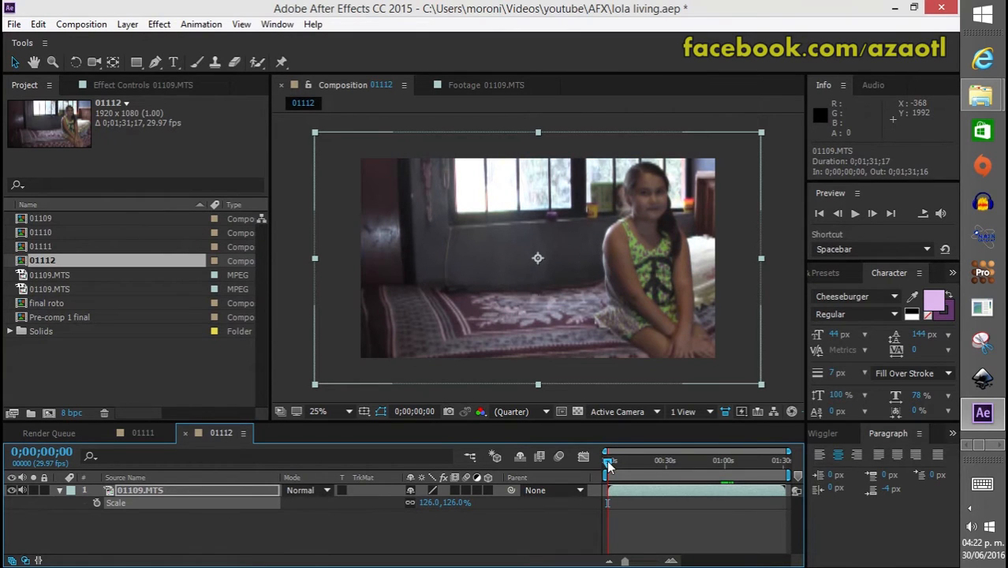
# - Save the frame at 0;00;01;15 as a Photoshop file named "clean plate" in the QUICKsILVER folder and render it
pyautogui.moveTo(607, 464)
pyautogui.mouseDown()
pyautogui.moveTo(620, 463)
pyautogui.moveTo(612, 474)
pyautogui.mouseUp()
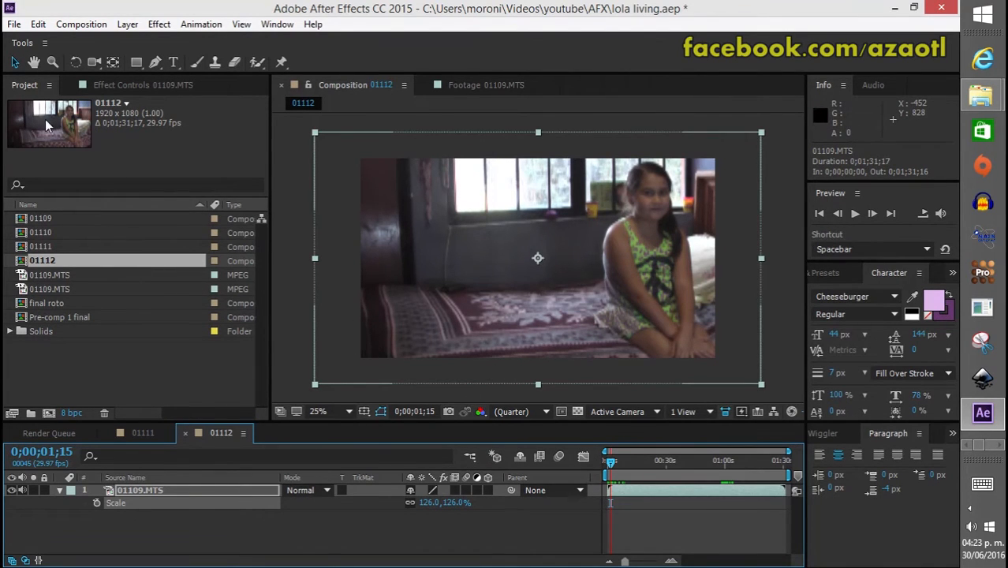
pyautogui.click(15, 25)
pyautogui.click(14, 25)
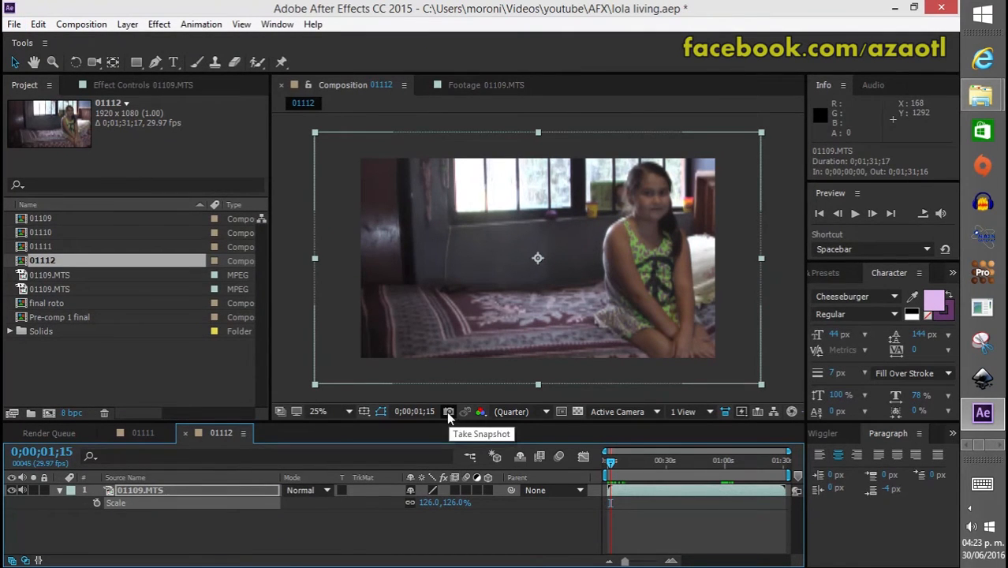
pyautogui.click(74, 24)
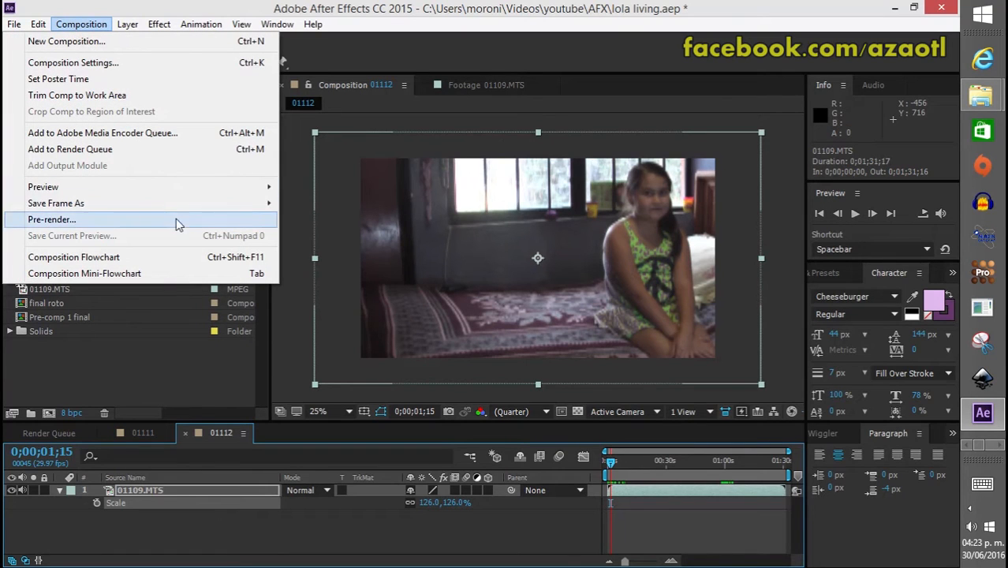
pyautogui.moveTo(176, 209)
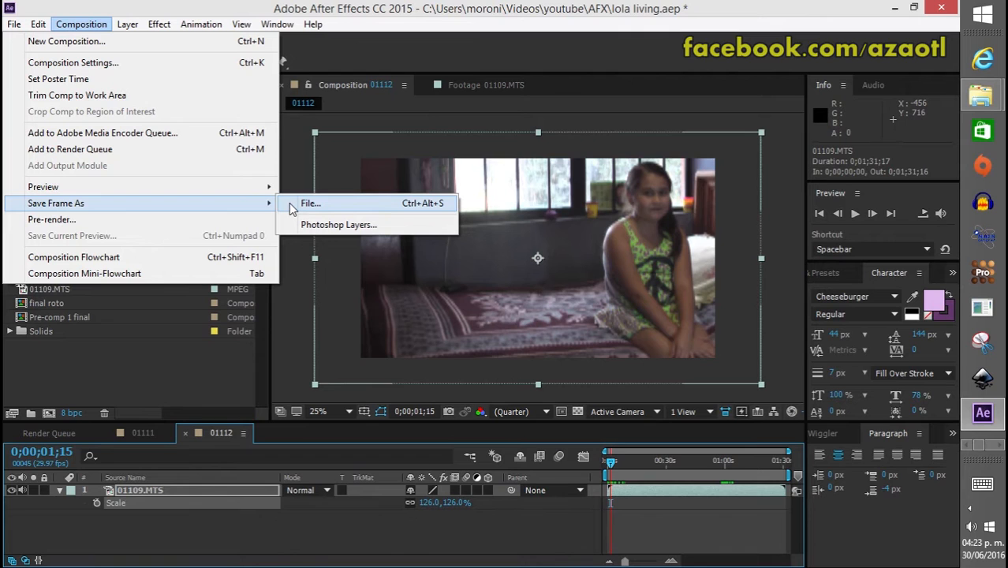
pyautogui.click(306, 203)
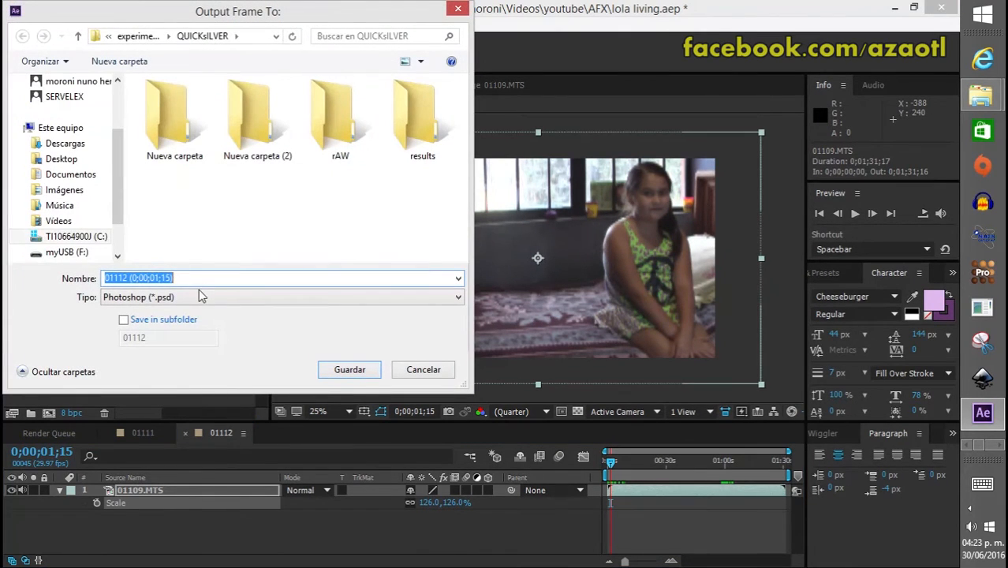
pyautogui.click(199, 296)
pyautogui.click(199, 297)
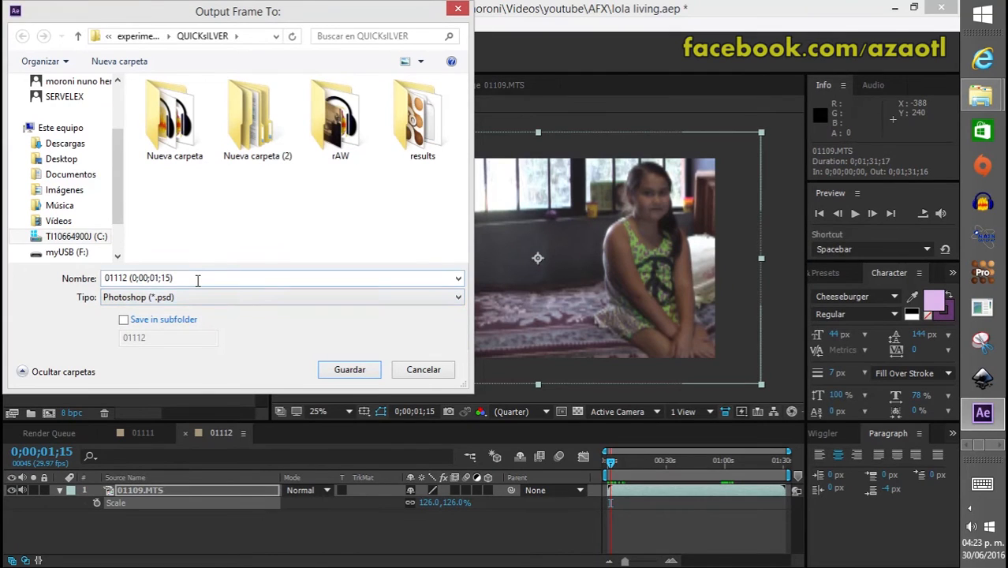
pyautogui.click(197, 280)
pyautogui.write('clean plate')
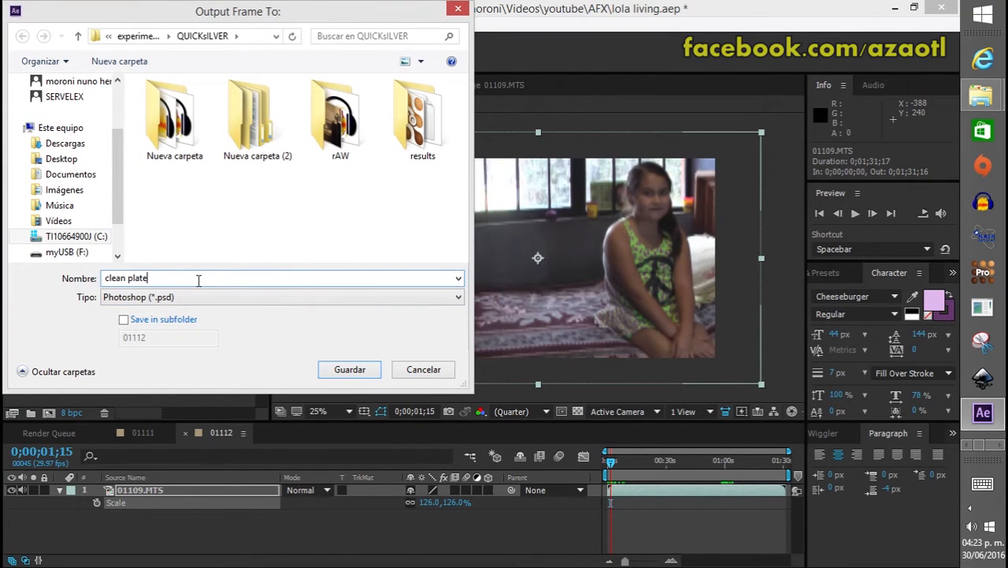
pyautogui.press('Return')
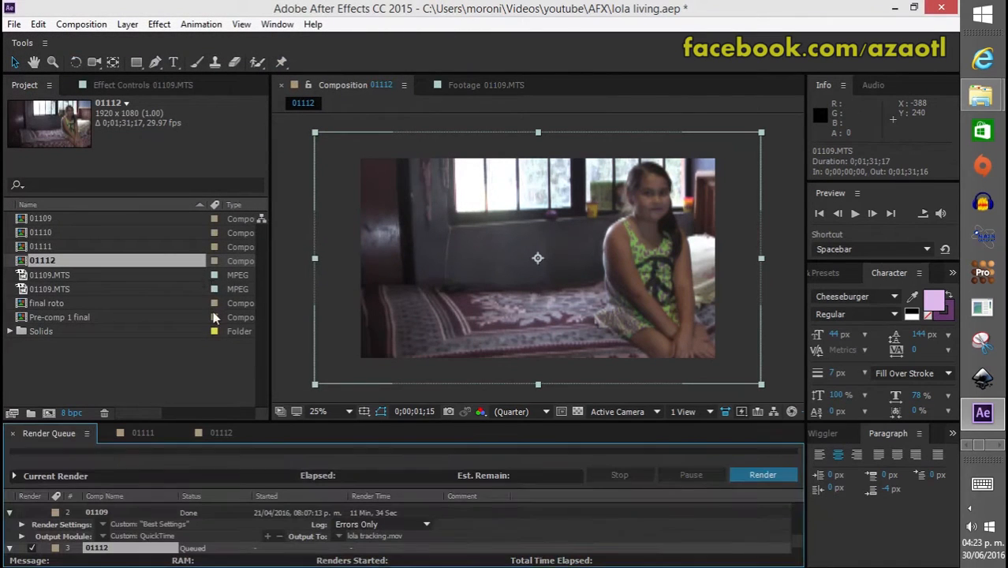
pyautogui.click(763, 474)
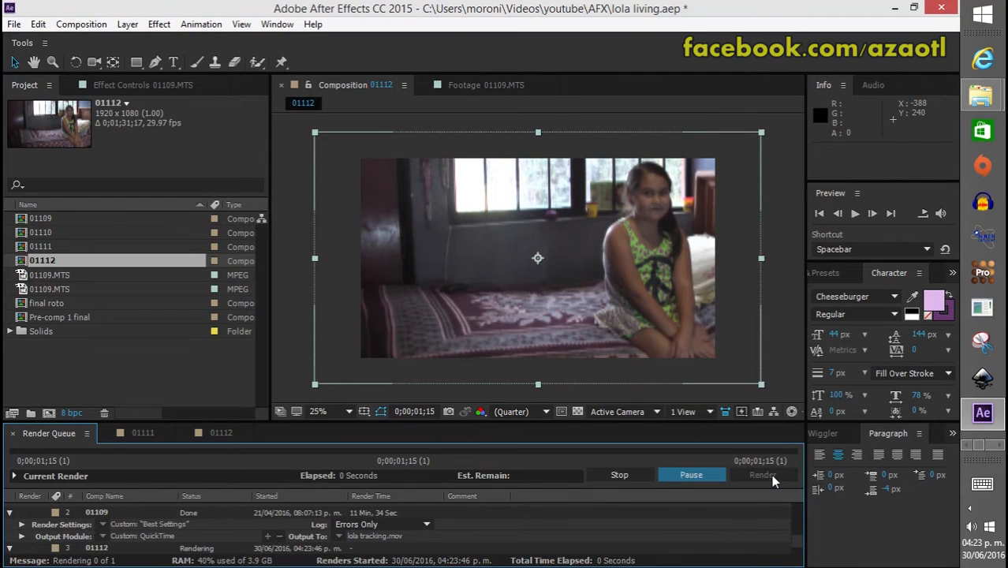
# - Duplicate the finished 01112 render item with its file name and check the output folder, cancelling the output dialog
pyautogui.click(100, 366)
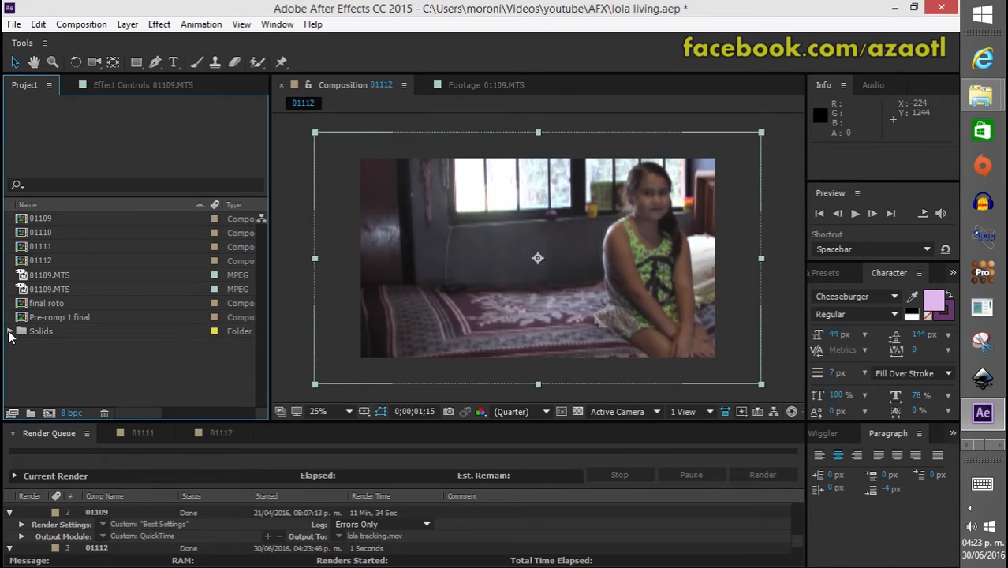
pyautogui.scroll(-2, 143, 534)
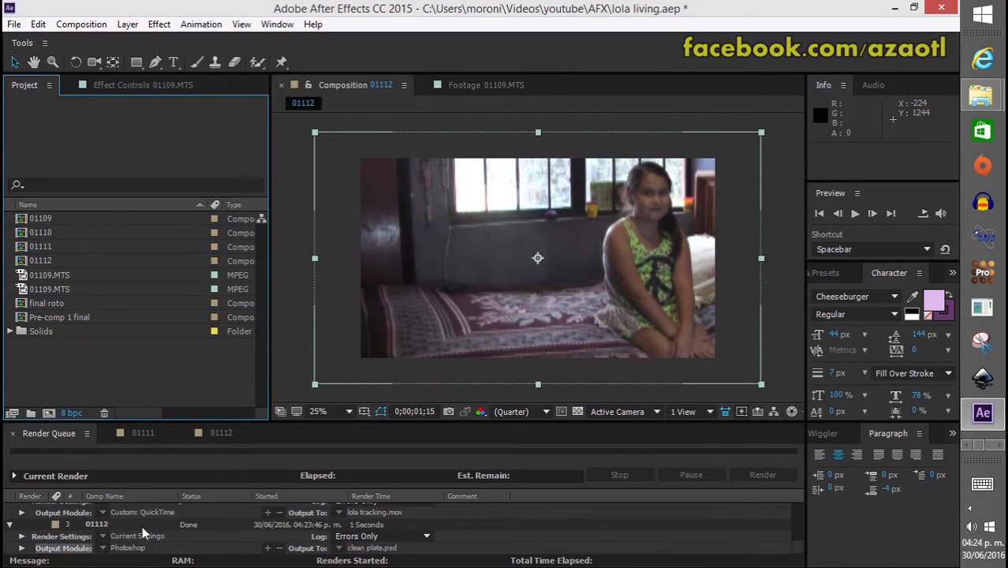
pyautogui.click(99, 523)
pyautogui.rightClick(99, 524)
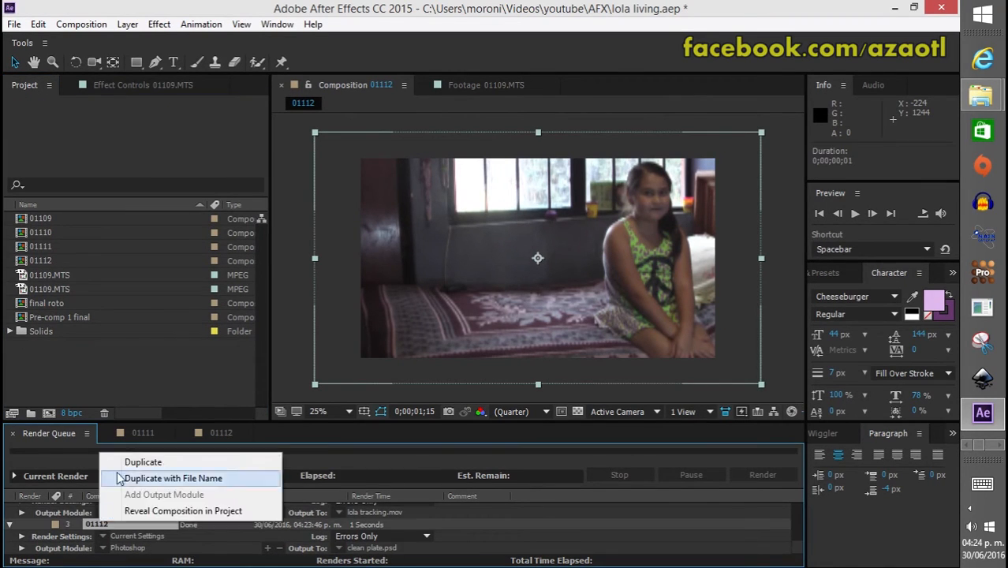
pyautogui.click(138, 476)
pyautogui.click(368, 548)
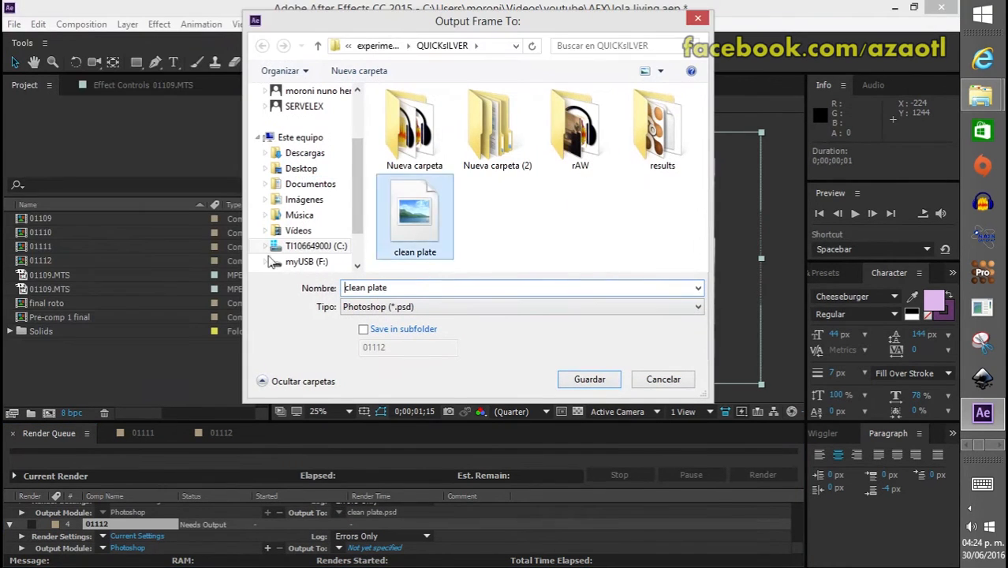
pyautogui.click(499, 47)
pyautogui.click(664, 380)
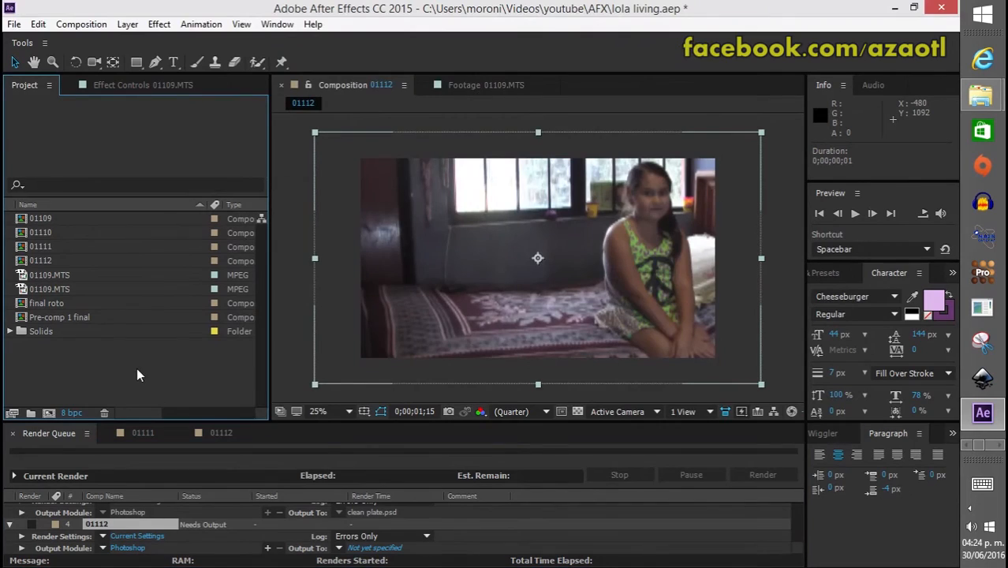
# - Import "clean plate" from the QUICKsILVER folder into the project with its alpha interpreted as Straight - Unmatted
pyautogui.rightClick(136, 368)
pyautogui.click(355, 443)
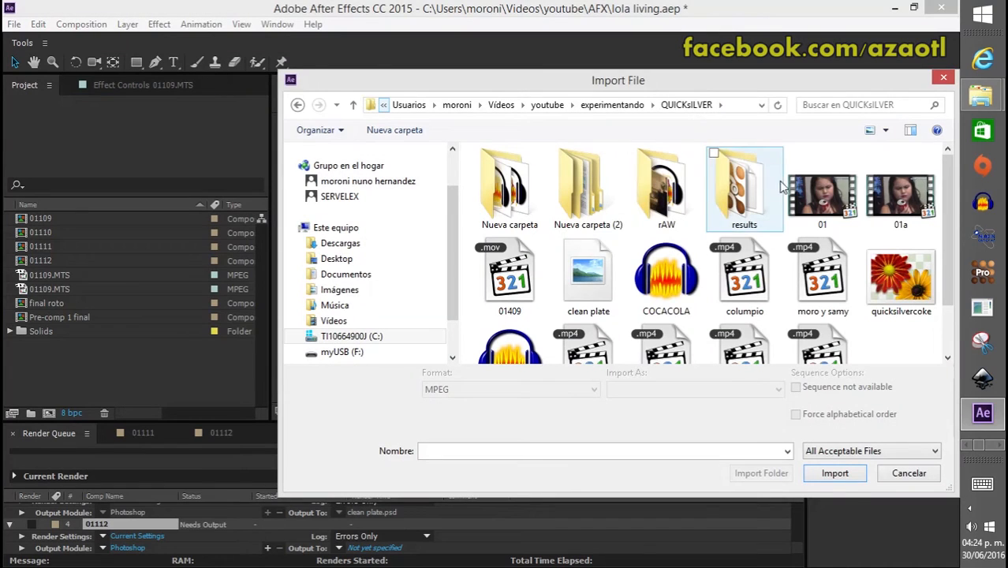
pyautogui.click(607, 257)
pyautogui.click(835, 473)
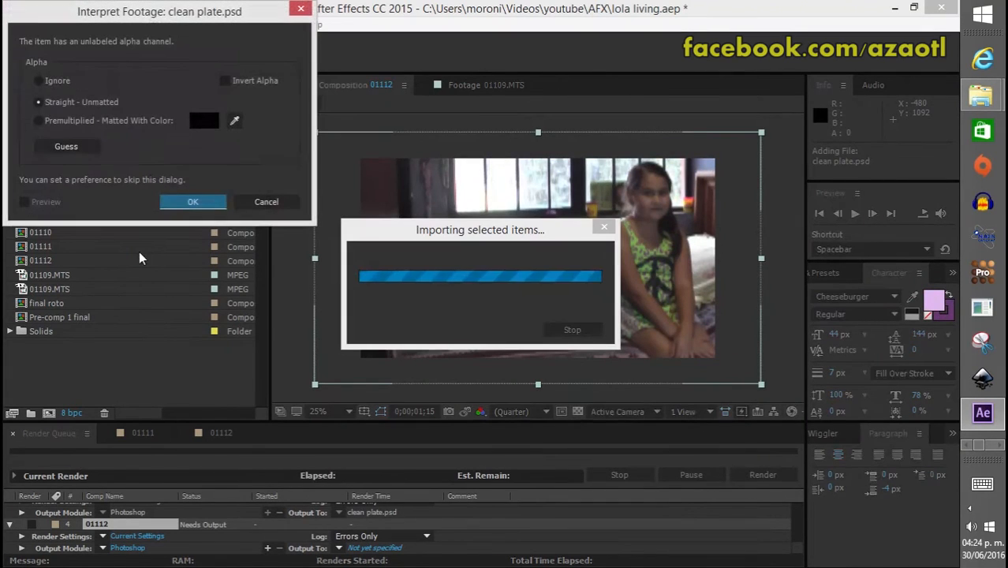
pyautogui.click(187, 203)
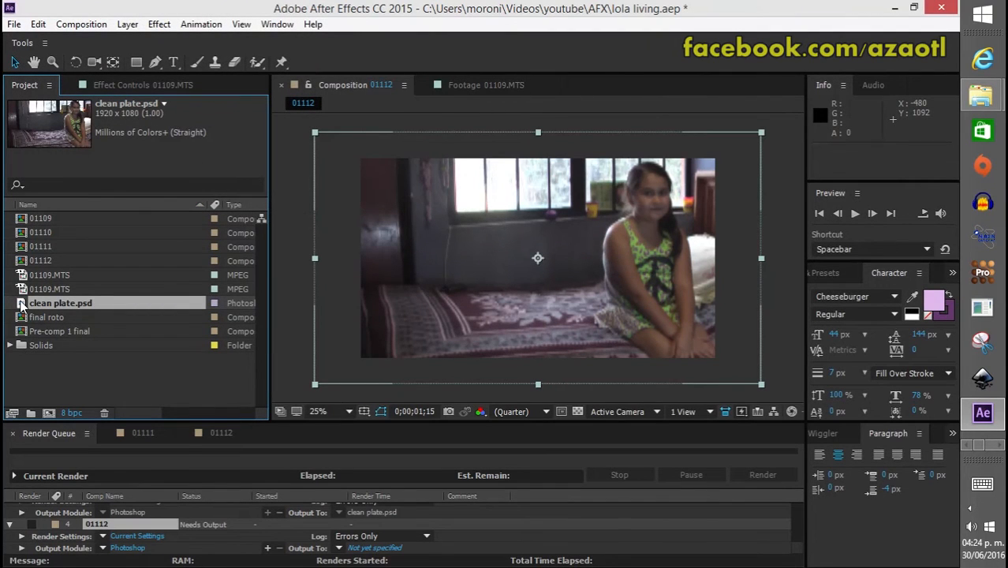
# - Add clean plate.psd beneath the 01109.MTS layer in composition 01111 and set its scale to 126%
pyautogui.click(231, 434)
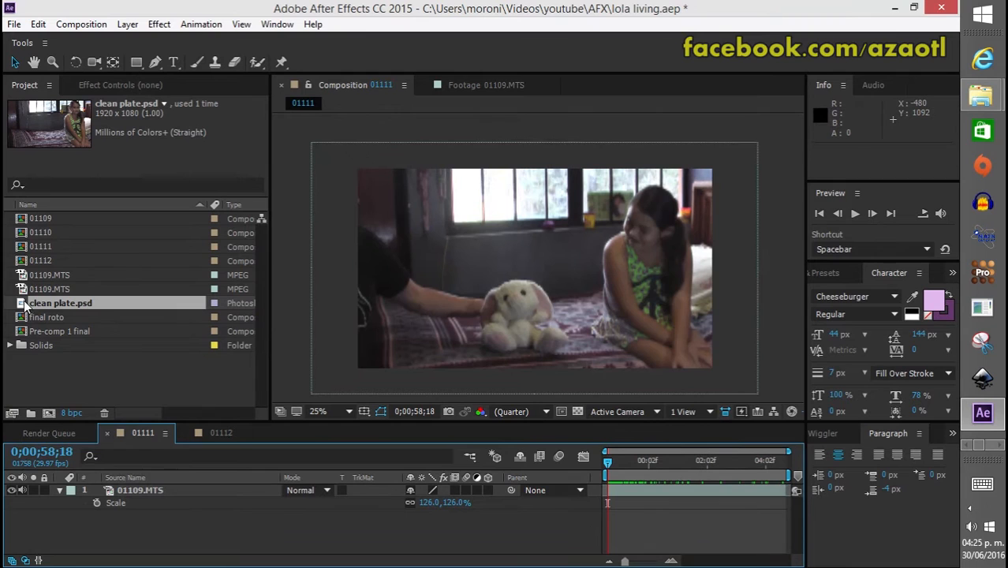
pyautogui.moveTo(26, 307); pyautogui.dragTo(76, 526)
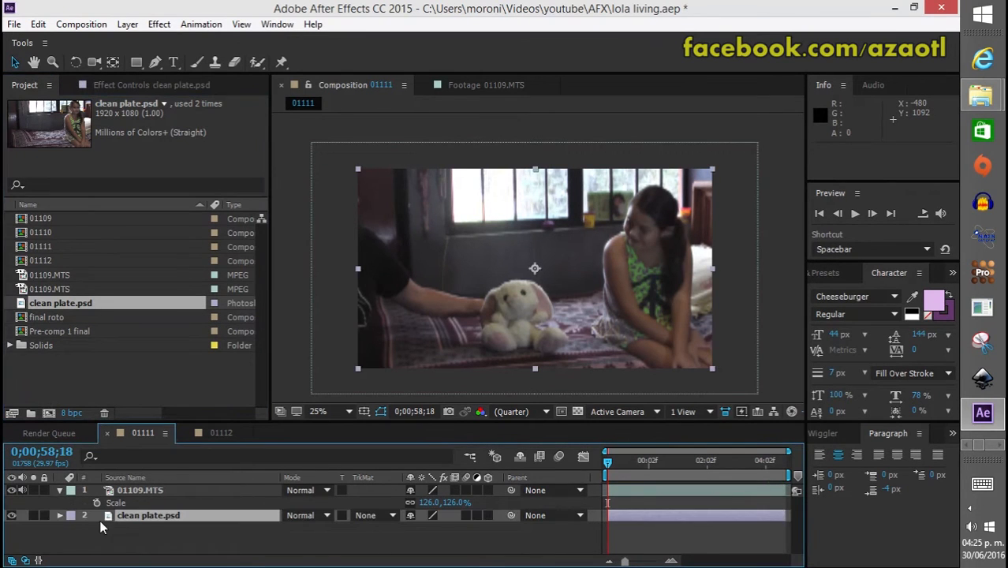
pyautogui.press('s')
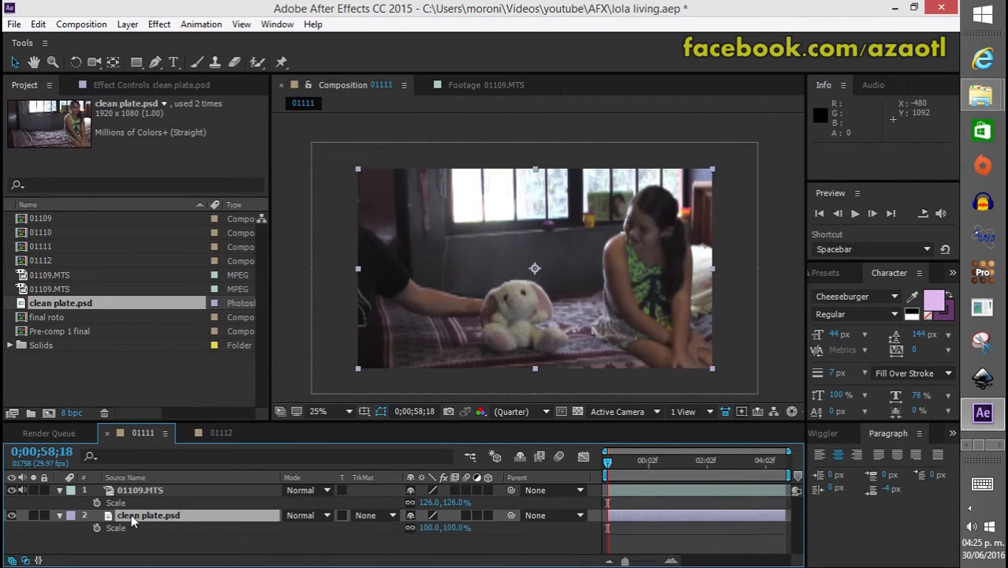
pyautogui.click(430, 527)
pyautogui.write('126')
pyautogui.press('Return')
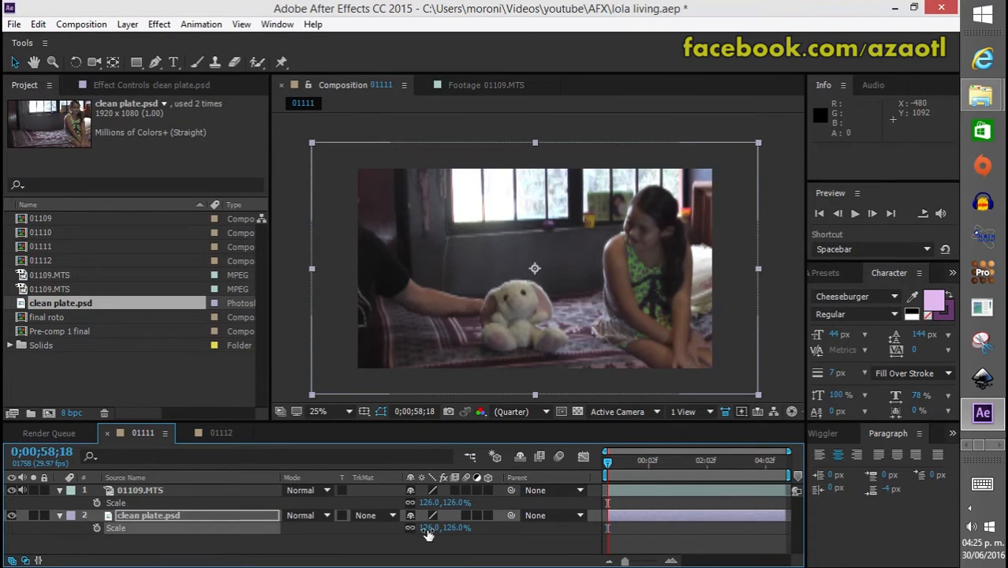
# - Toggle the visibility of the 01109.MTS layer to compare its framing with the clean plate beneath
pyautogui.click(12, 491)
pyautogui.click(12, 490)
pyautogui.click(11, 491)
pyautogui.click(12, 490)
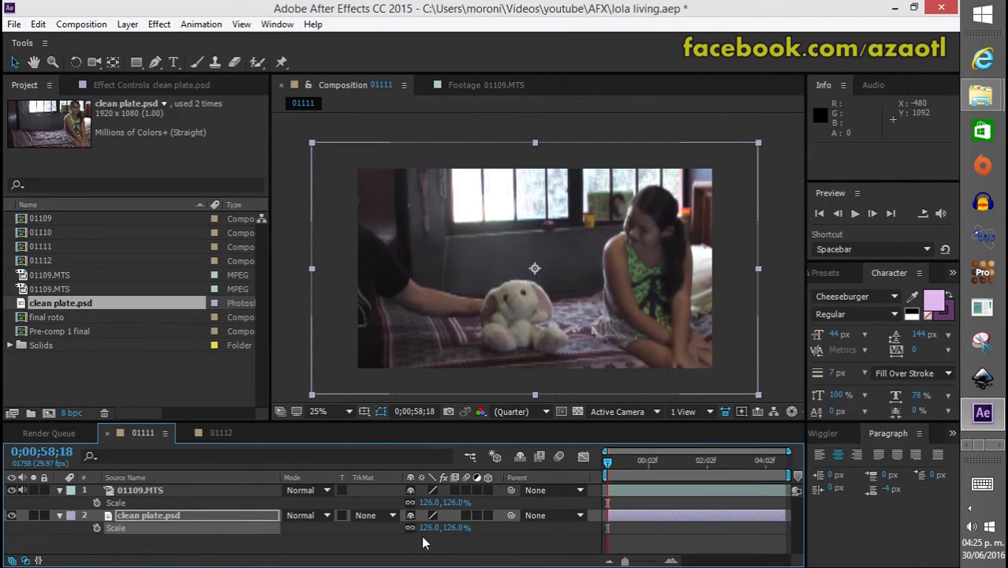
pyautogui.click(6, 490)
pyautogui.click(11, 490)
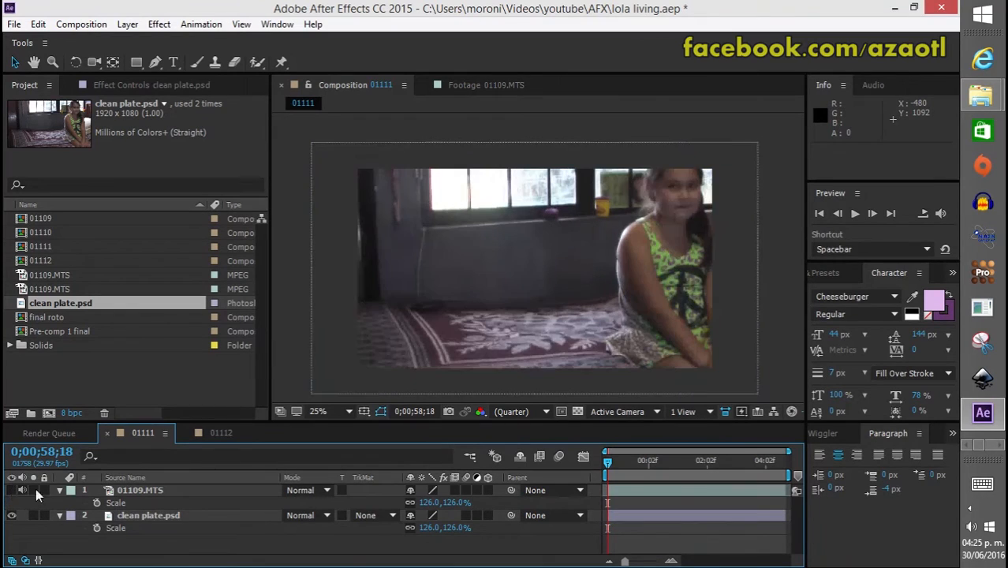
# - Set the scale of the clean plate.psd layer to 100%
pyautogui.click(427, 528)
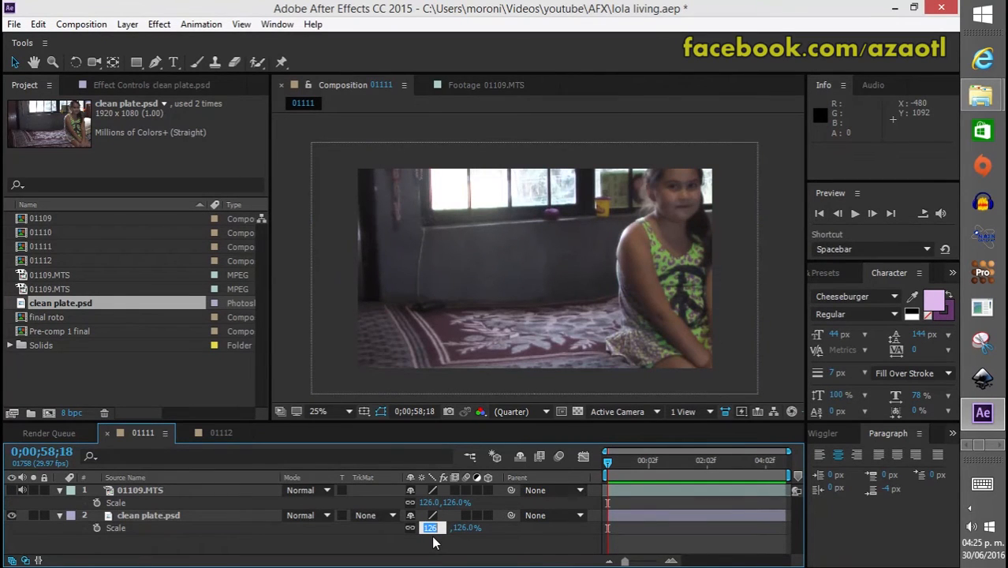
pyautogui.write('0')
pyautogui.press('Return')
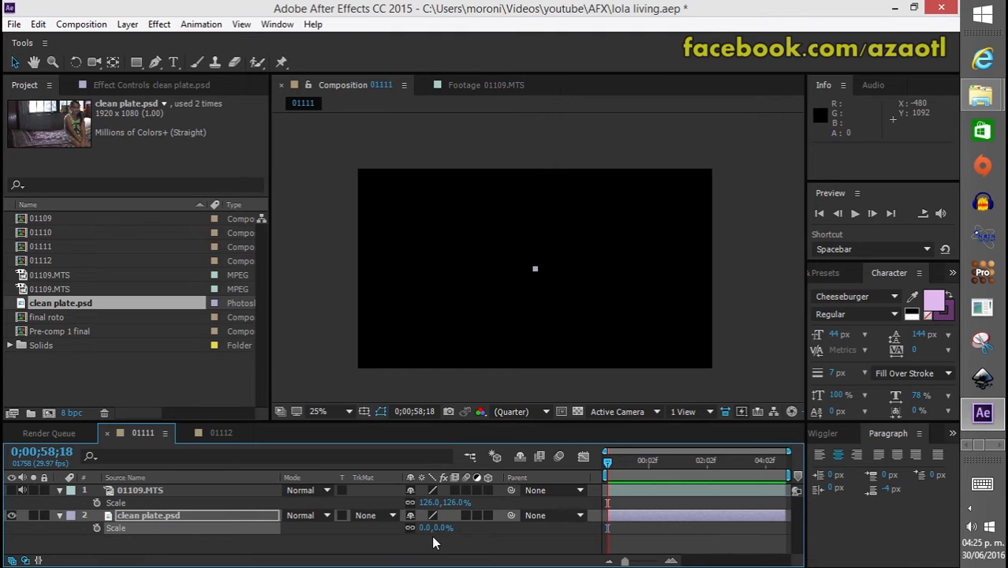
pyautogui.click(424, 528)
pyautogui.write('1')
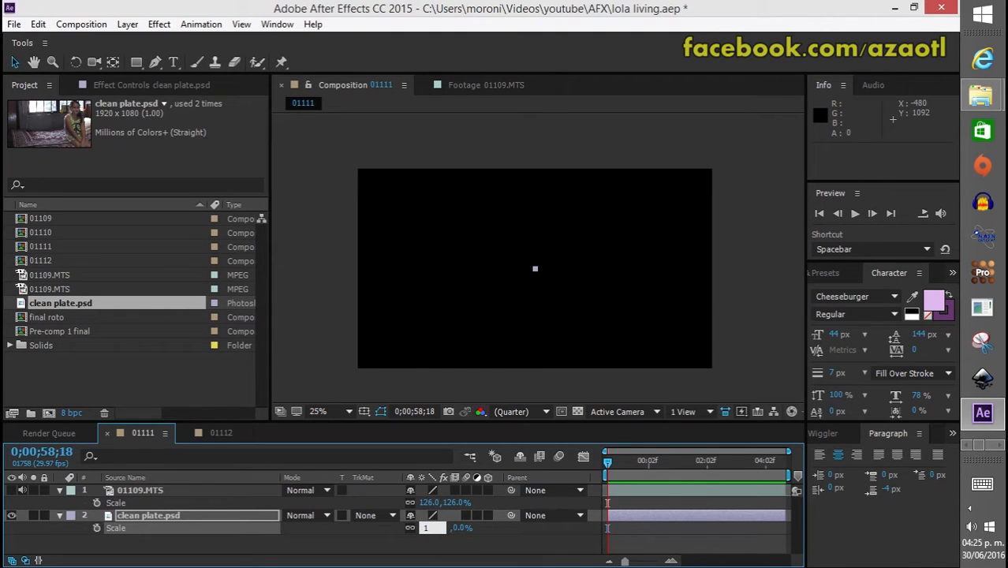
pyautogui.write('00')
pyautogui.press('Return')
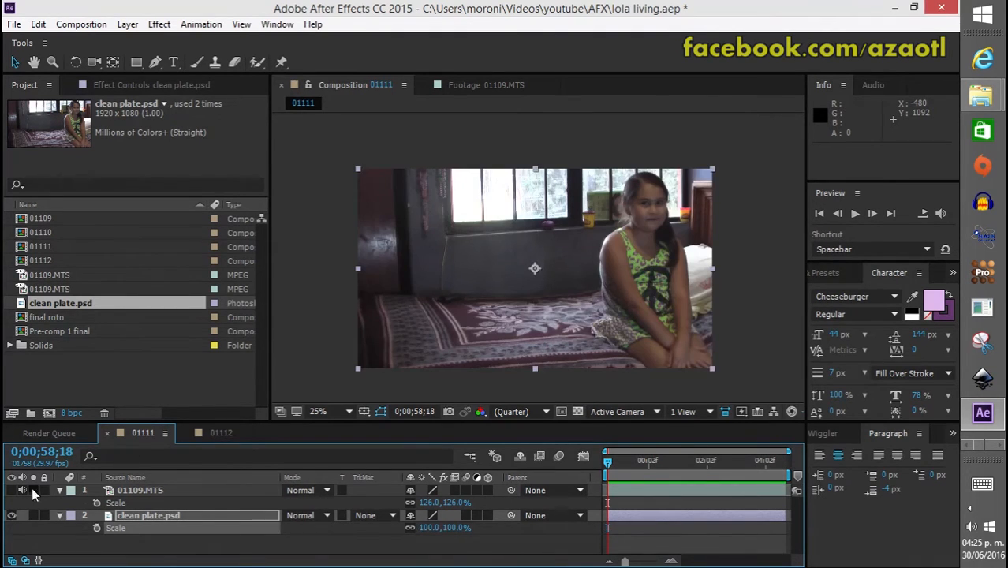
# - Show the 01109.MTS layer and toggle the visibility of clean plate.psd beneath it to check the stacking
pyautogui.click(11, 490)
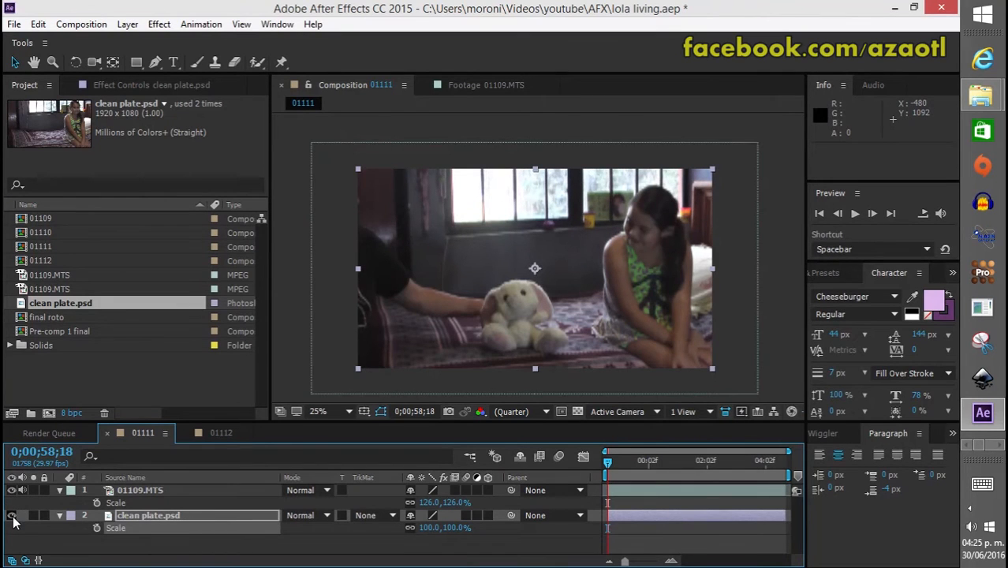
pyautogui.click(11, 515)
pyautogui.click(11, 515)
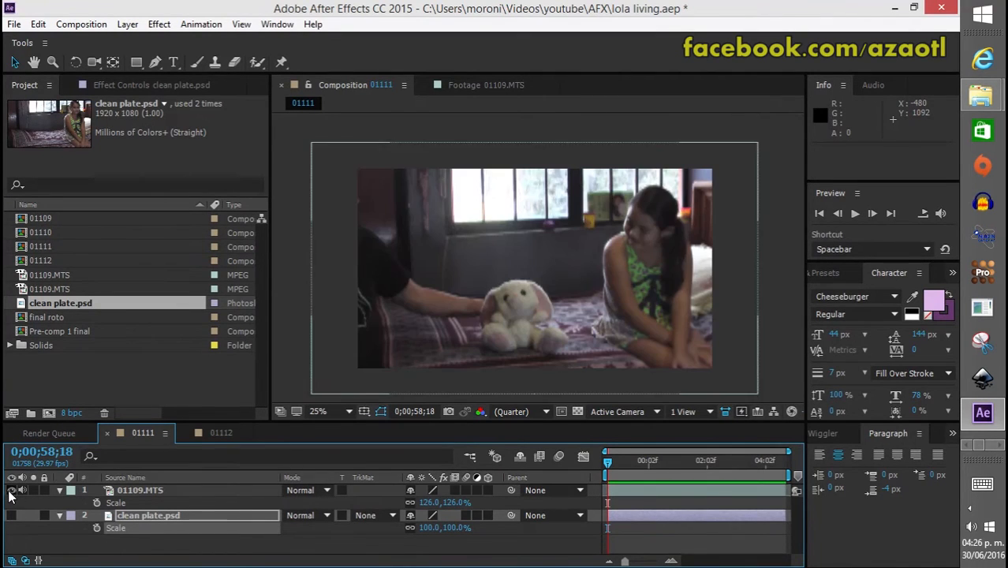
pyautogui.click(12, 517)
pyautogui.click(12, 517)
pyautogui.click(12, 517)
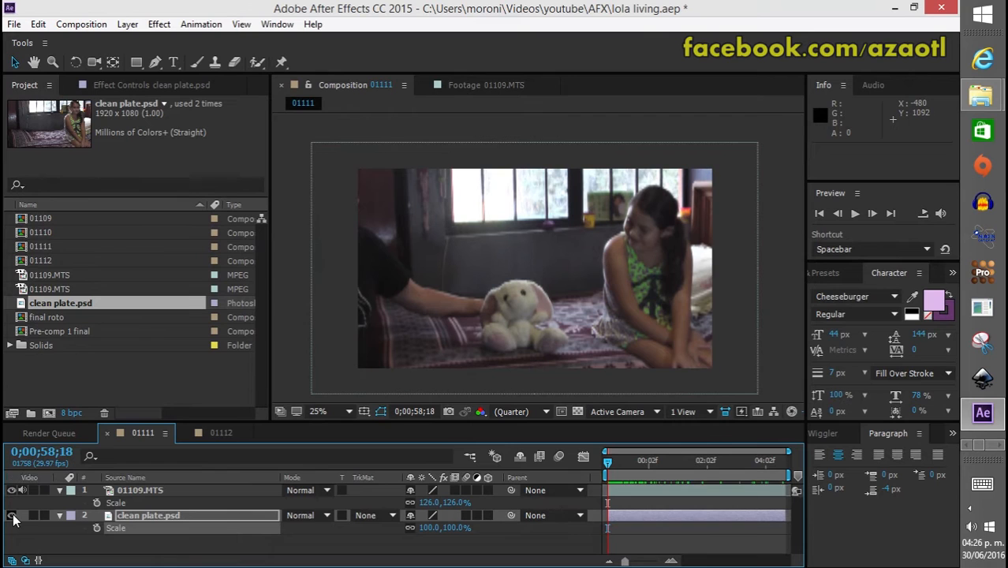
pyautogui.click(13, 516)
pyautogui.click(12, 517)
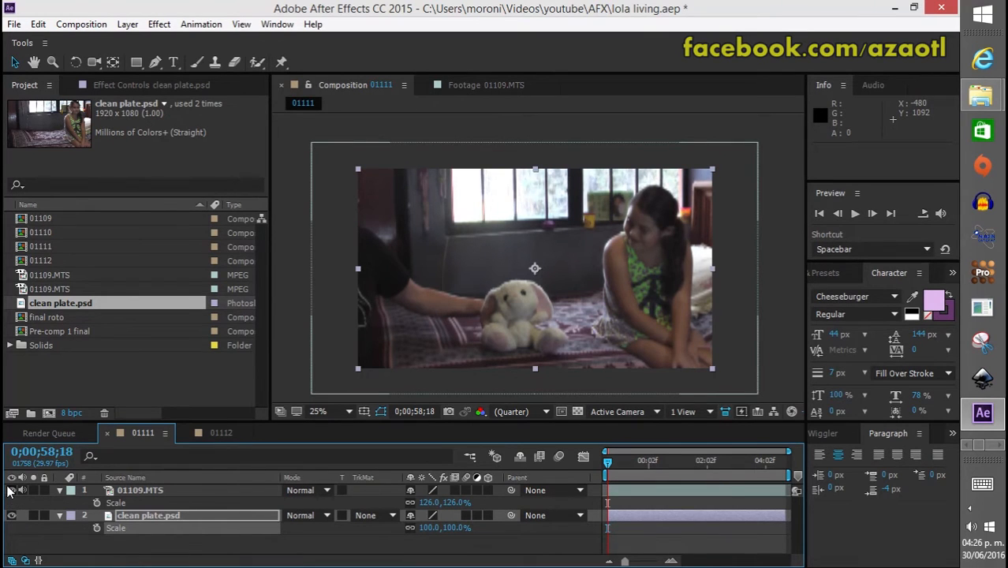
# - Toggle the visibility of 01109.MTS repeatedly to compare its alignment with the rescaled clean plate, leaving the footage layer hidden
pyautogui.click(11, 491)
pyautogui.click(11, 491)
pyautogui.click(11, 491)
pyautogui.click(11, 491)
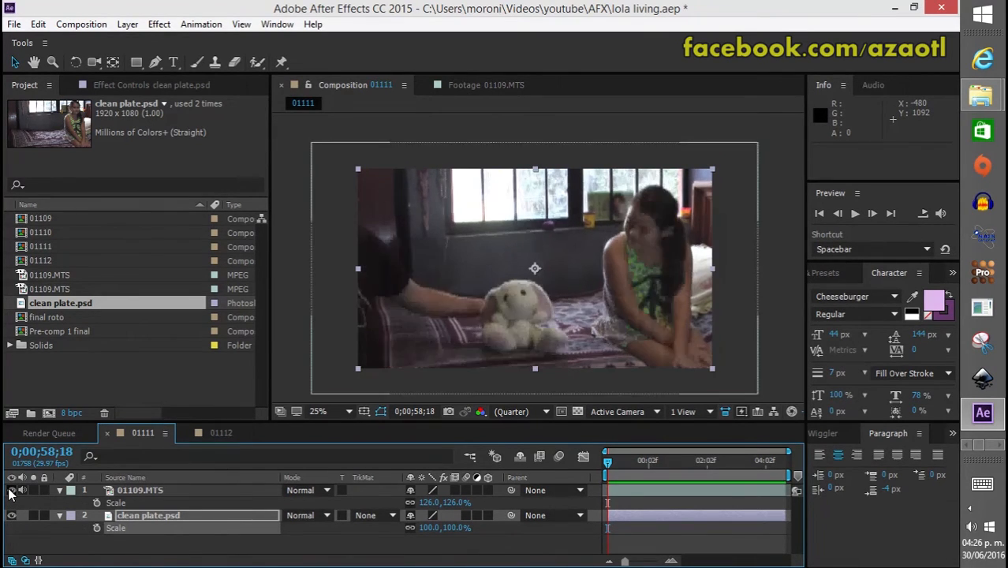
pyautogui.click(11, 491)
pyautogui.click(11, 491)
pyautogui.click(11, 490)
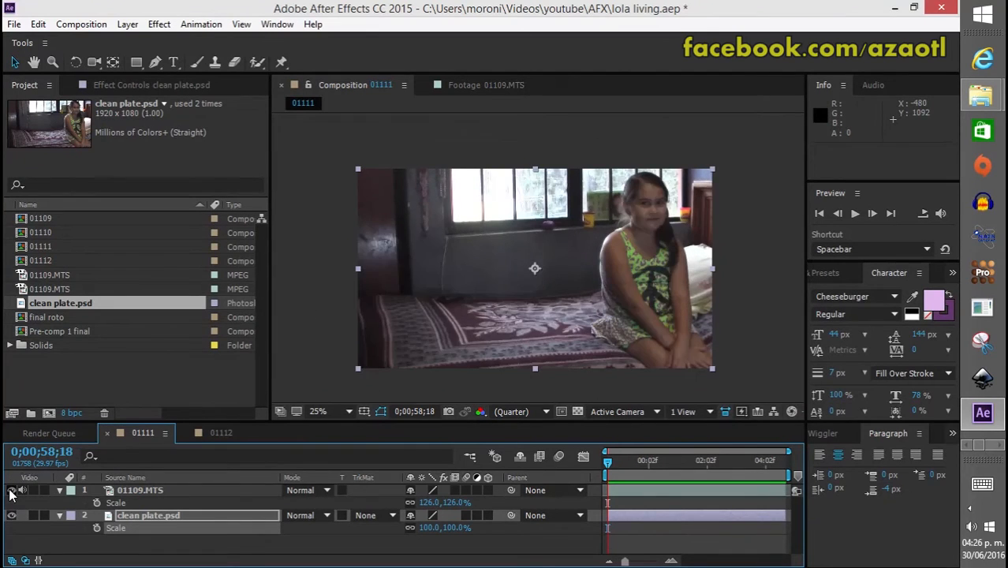
pyautogui.click(11, 491)
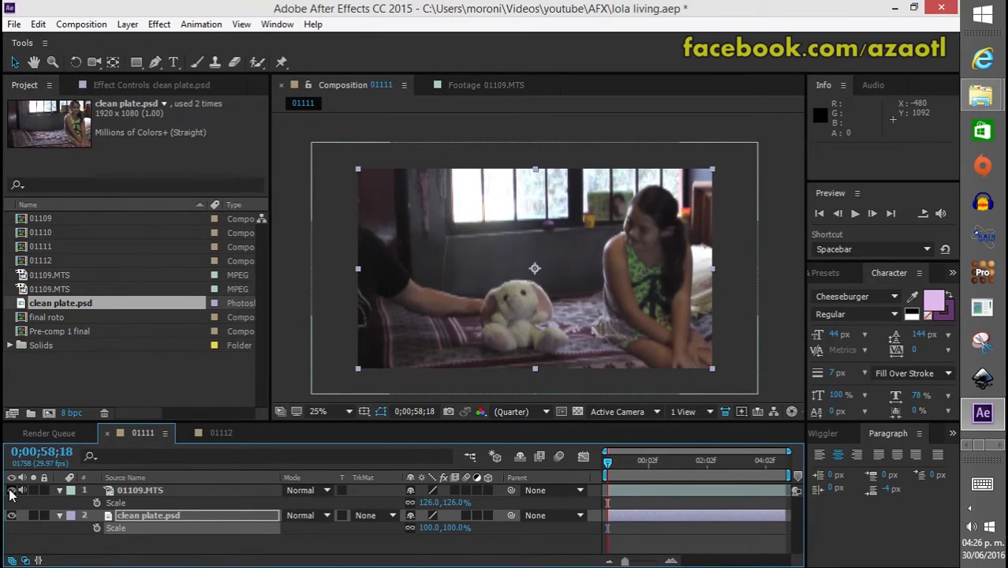
pyautogui.click(11, 491)
pyautogui.click(11, 490)
pyautogui.click(11, 490)
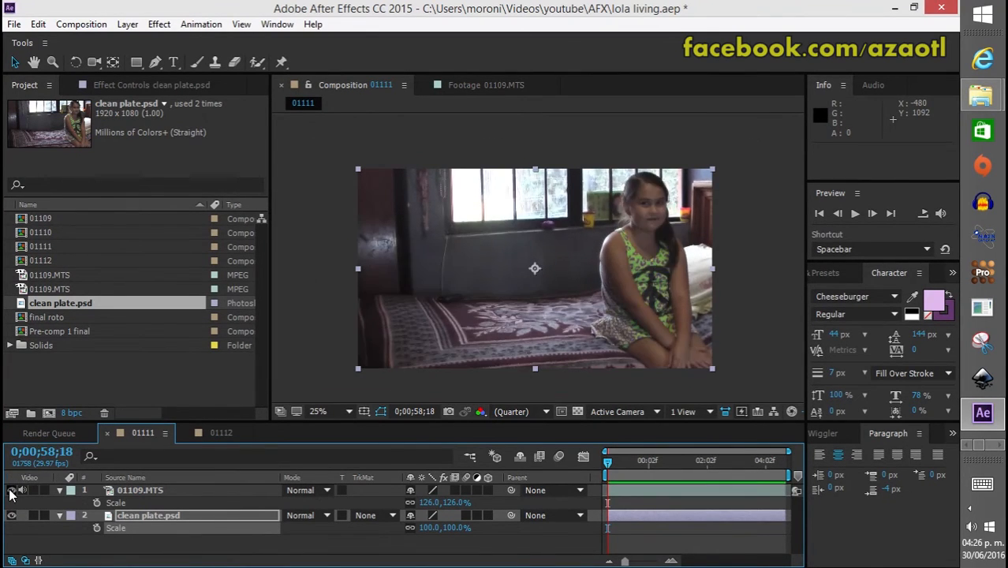
pyautogui.click(11, 491)
pyautogui.click(11, 491)
pyautogui.click(11, 491)
pyautogui.click(11, 490)
# - Draw a closed ten-point Pen mask around the seated girl on the clean plate.psd layer, extending past the frame edges
pyautogui.click(175, 515)
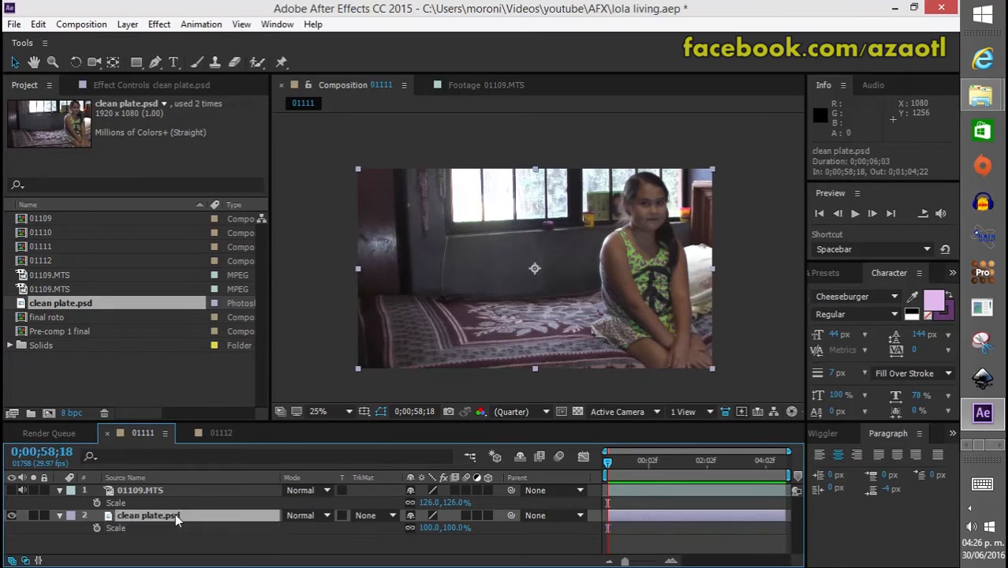
pyautogui.click(149, 59)
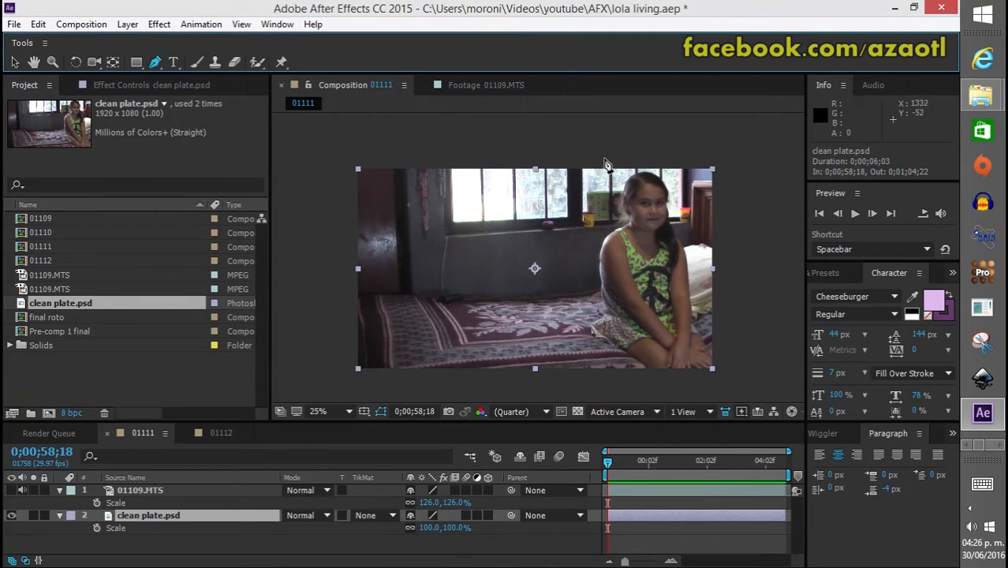
pyautogui.click(601, 159)
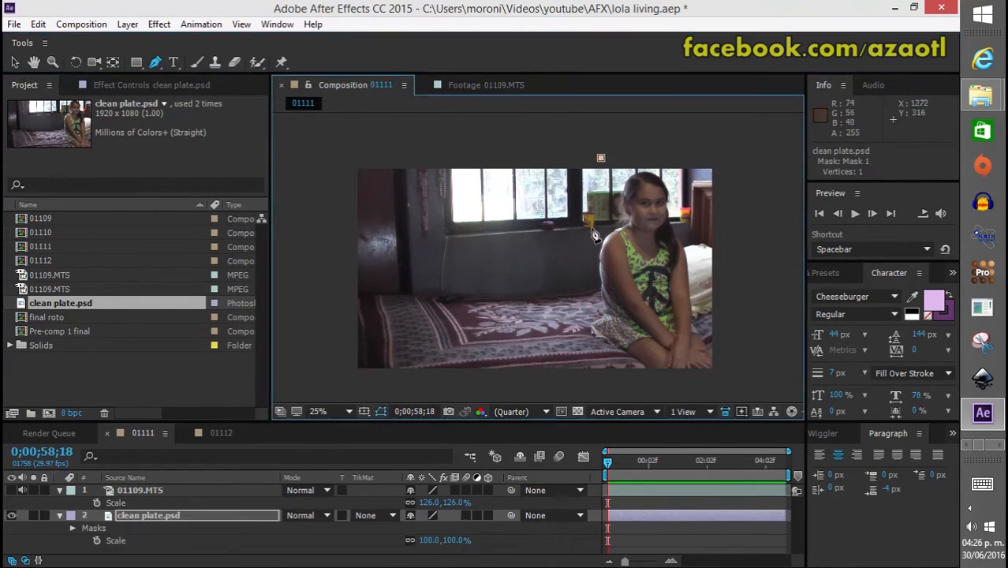
pyautogui.click(584, 235)
pyautogui.click(578, 258)
pyautogui.click(570, 291)
pyautogui.click(575, 330)
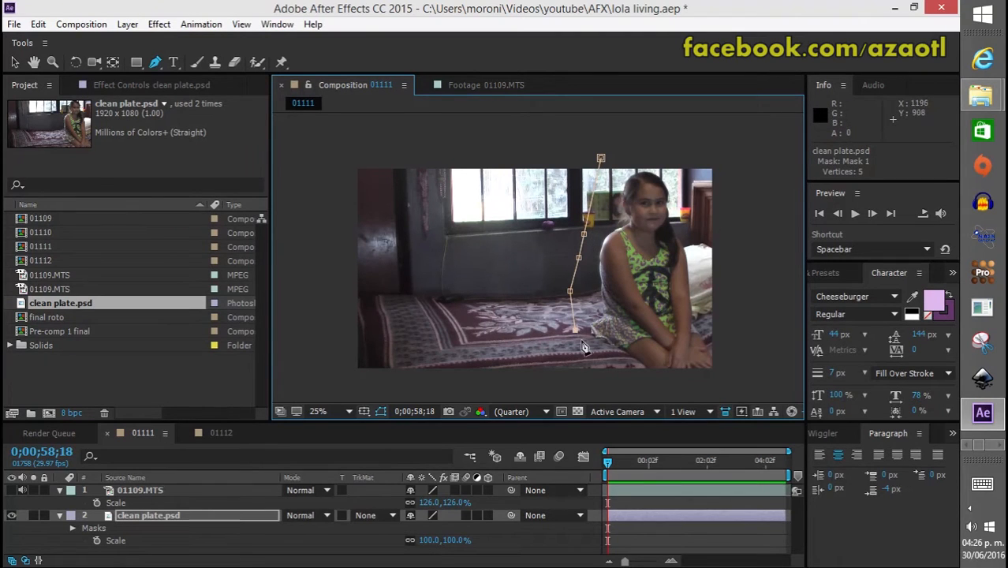
pyautogui.click(593, 357)
pyautogui.click(636, 380)
pyautogui.click(735, 373)
pyautogui.click(743, 202)
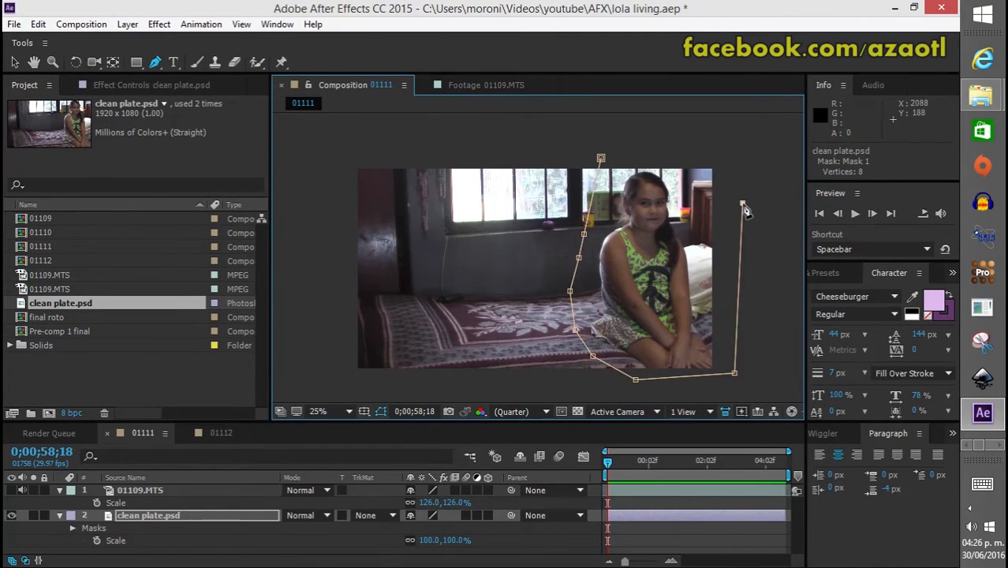
pyautogui.click(734, 156)
pyautogui.click(601, 159)
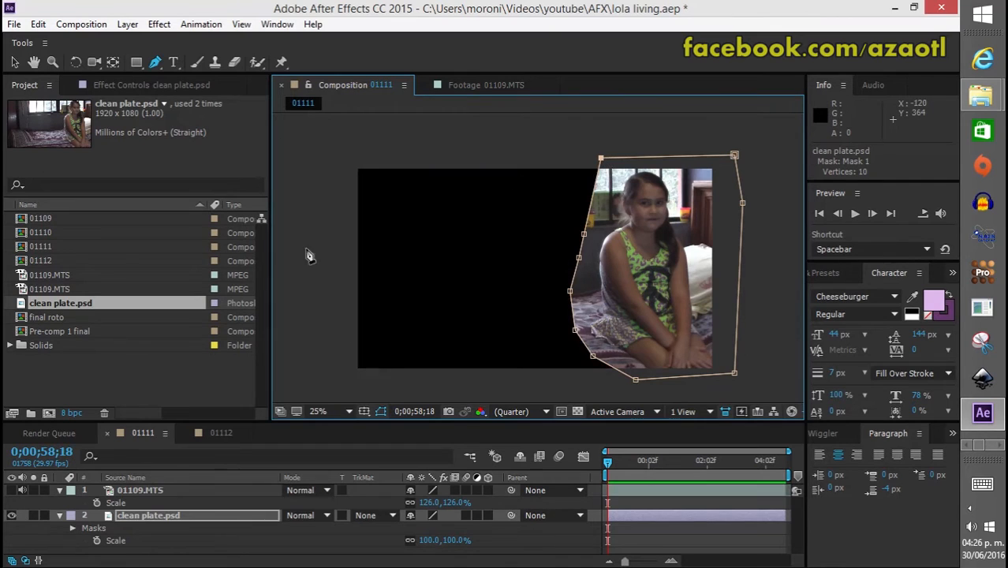
pyautogui.click(15, 62)
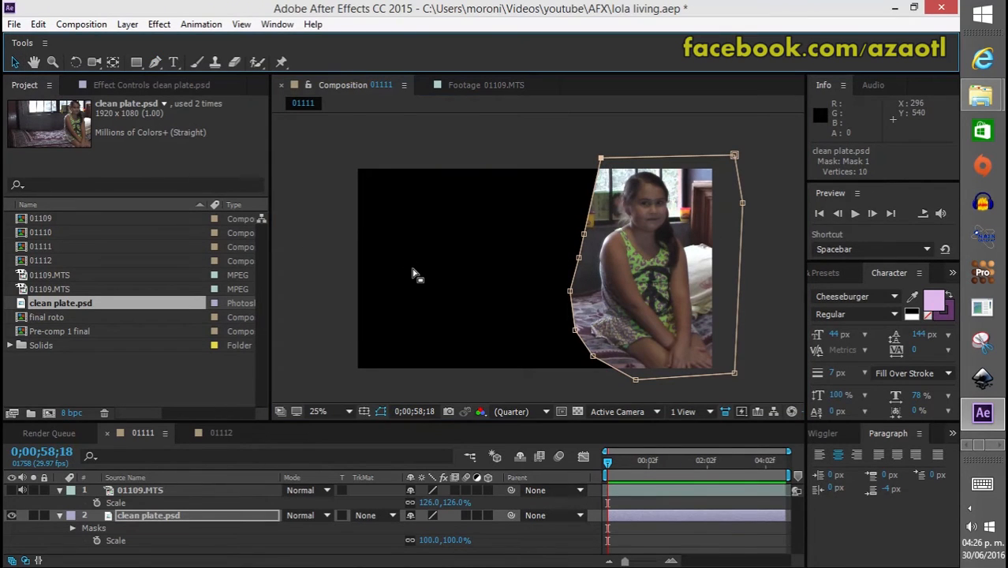
# - Set the mask feather on clean plate.psd to 27 pixels
pyautogui.press('f')
pyautogui.moveTo(433, 545); pyautogui.dragTo(455, 541)
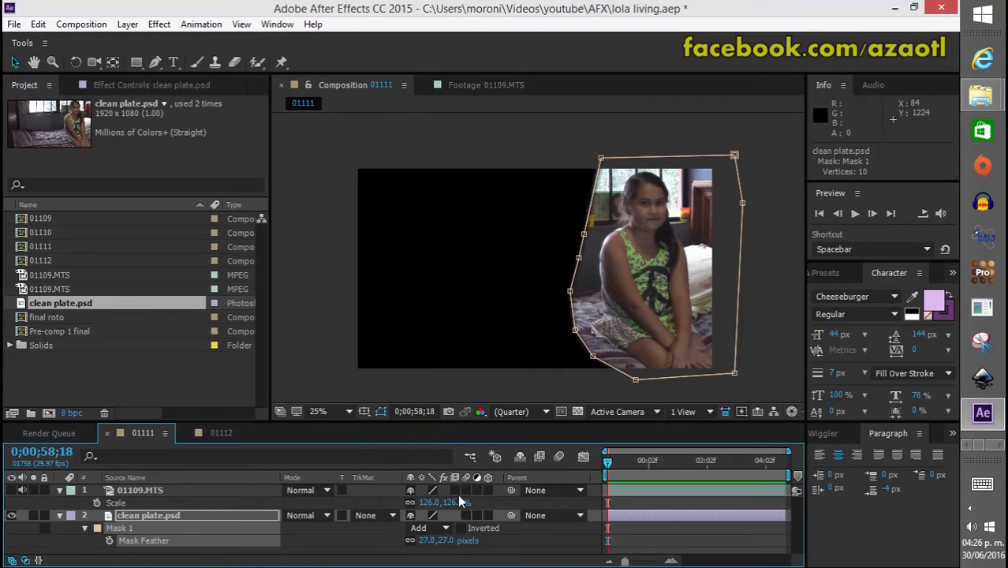
pyautogui.click(409, 146)
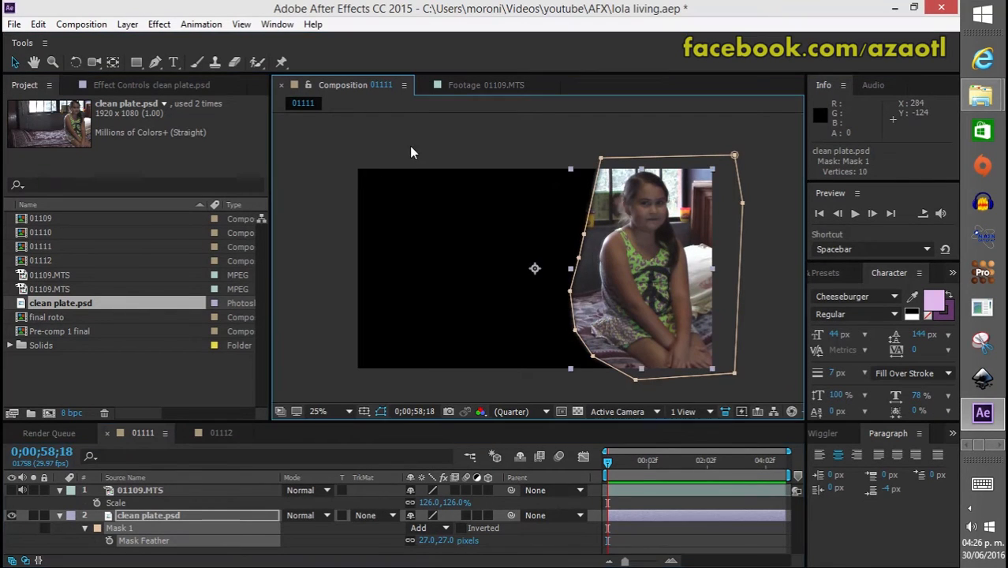
# - Show the 01109.MTS layer again and invert Mask 1 on clean plate.psd
pyautogui.click(12, 490)
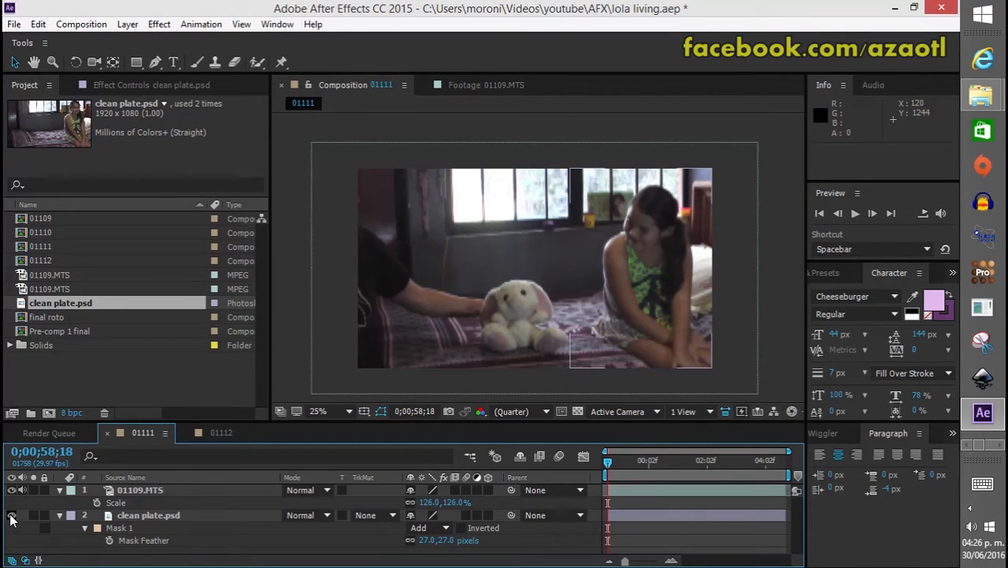
pyautogui.click(11, 516)
pyautogui.click(11, 516)
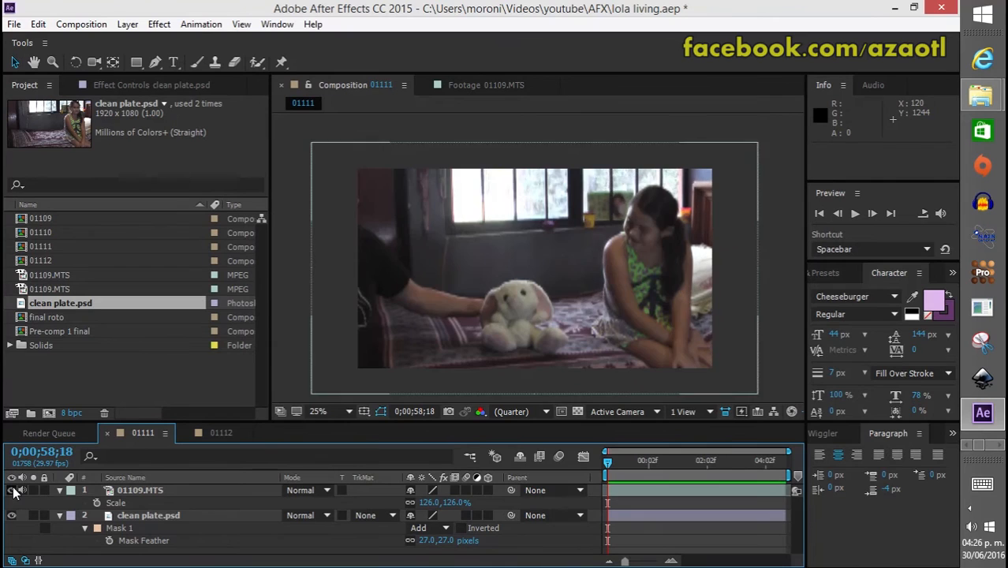
pyautogui.click(121, 517)
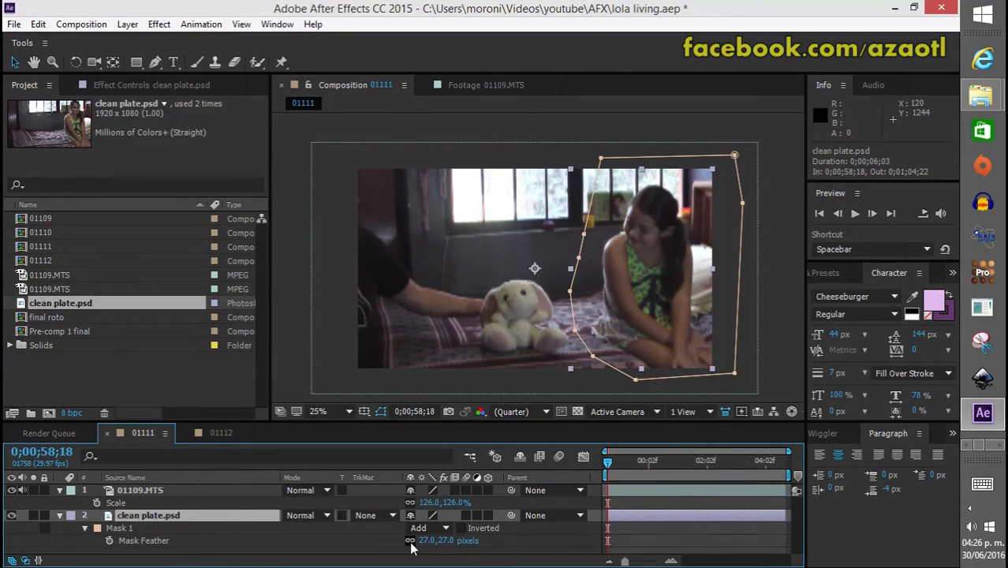
pyautogui.click(463, 528)
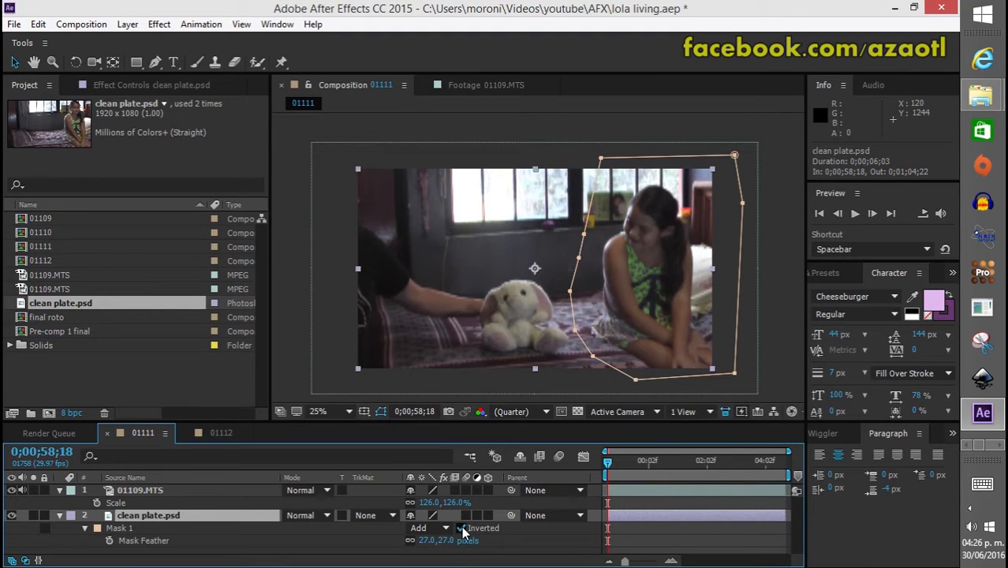
# - Toggle the visibility of 01109.MTS to check the inverted mask on the clean plate, leaving the footage layer shown and selected
pyautogui.click(12, 490)
pyautogui.click(12, 490)
pyautogui.click(12, 490)
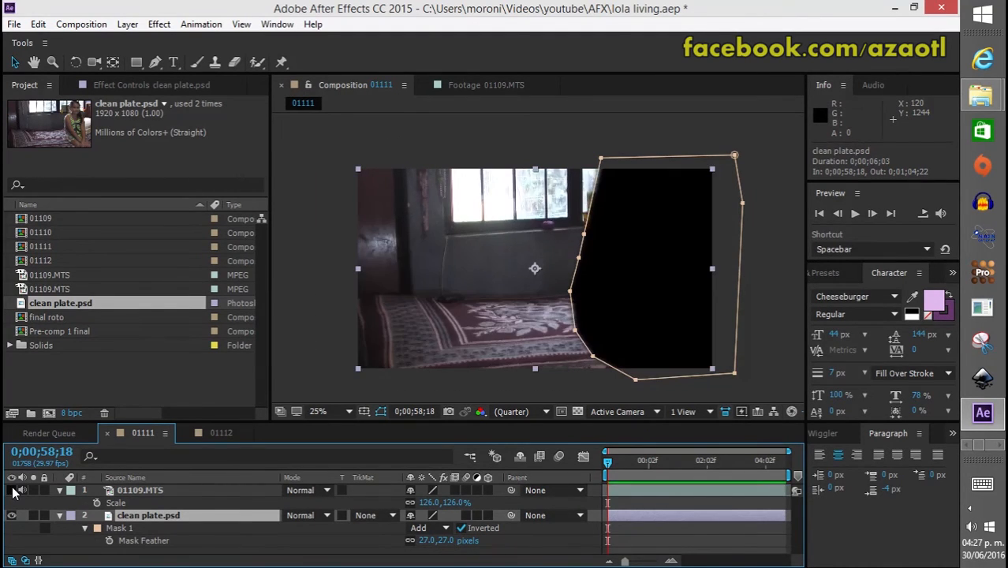
pyautogui.click(12, 490)
pyautogui.click(12, 490)
pyautogui.click(138, 490)
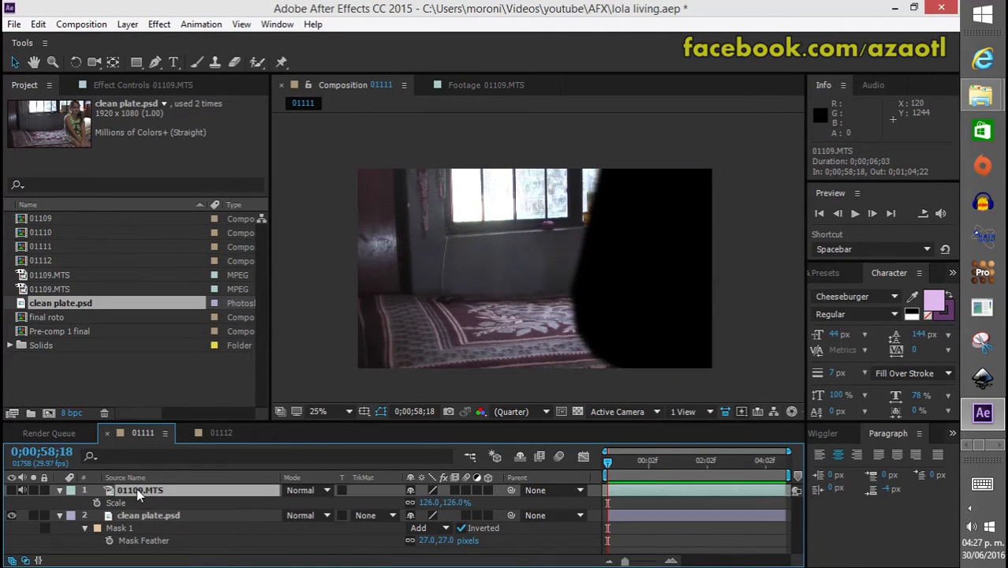
pyautogui.click(12, 490)
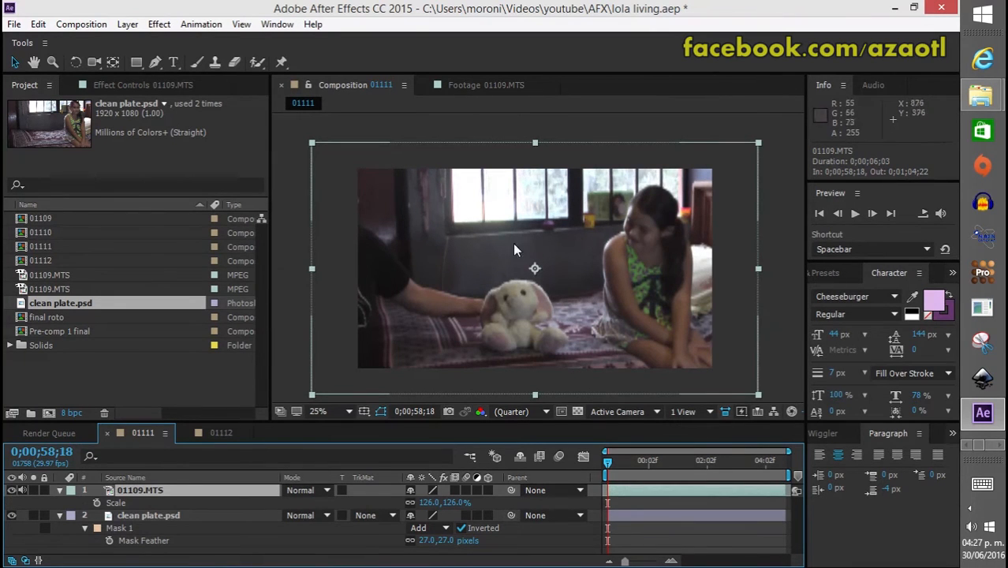
# - Duplicate the 01109.MTS layer and hide the original directly beneath the copy
pyautogui.scroll(2, 543, 290)
pyautogui.moveTo(508, 329); pyautogui.dragTo(556, 251)
pyautogui.scroll(1, 512, 257)
pyautogui.scroll(-1, 554, 257)
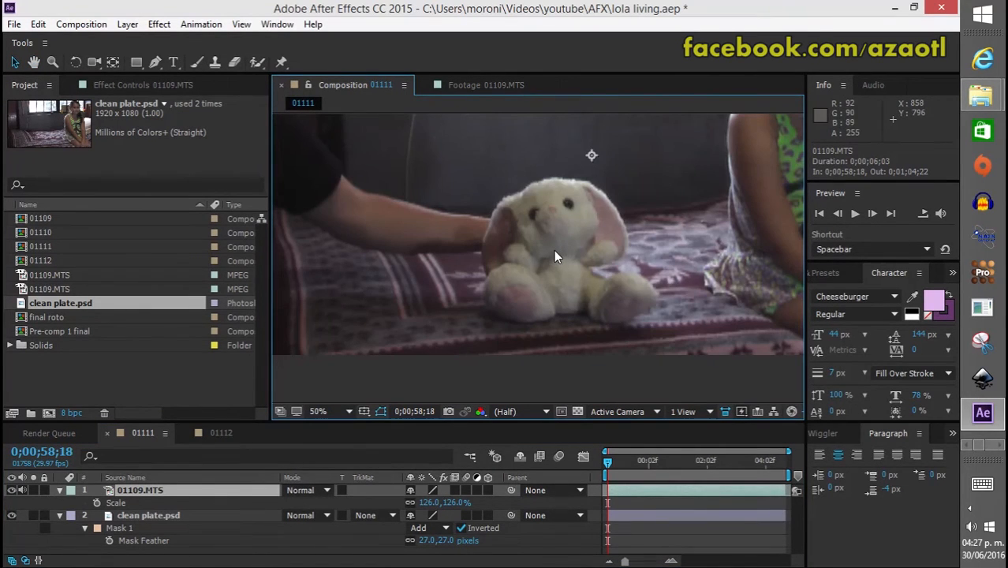
pyautogui.moveTo(610, 463)
pyautogui.mouseDown()
pyautogui.moveTo(625, 463)
pyautogui.moveTo(605, 463)
pyautogui.mouseUp()
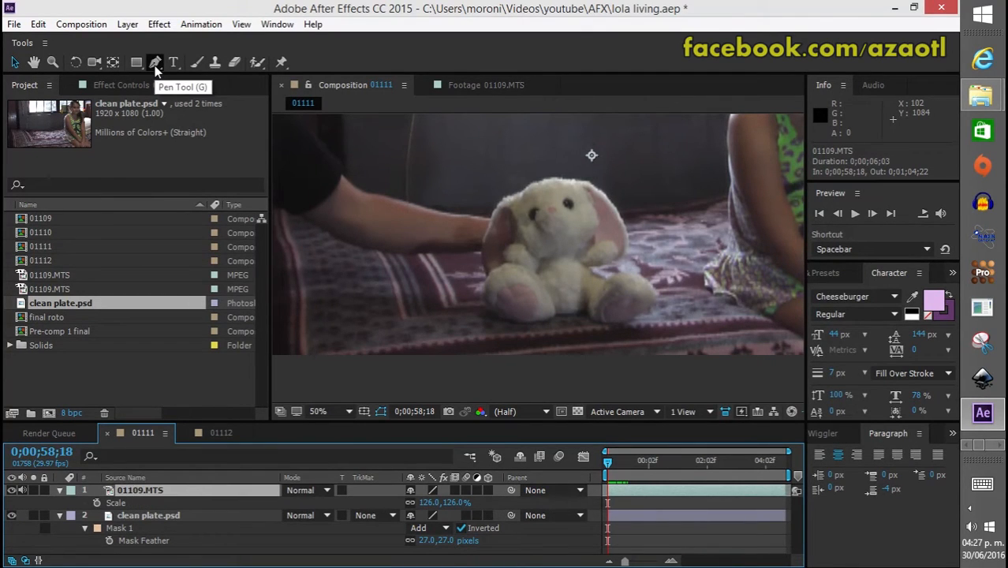
pyautogui.hotkey('ctrl', 'd')
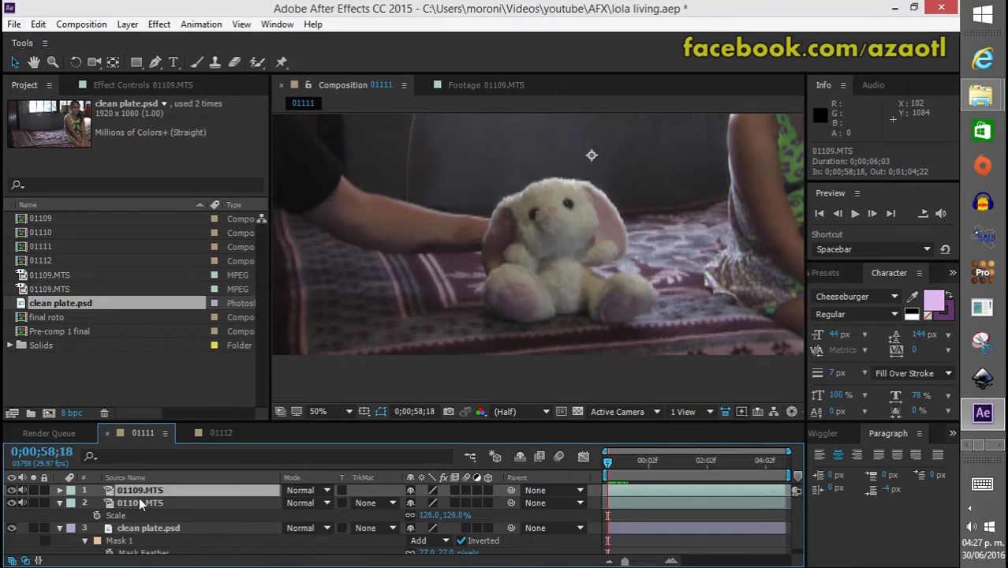
pyautogui.click(12, 502)
# - Draw a closed six-point Pen mask on the top 01109.MTS layer, enclosing the hand and following the rabbit's ear edge
pyautogui.click(156, 66)
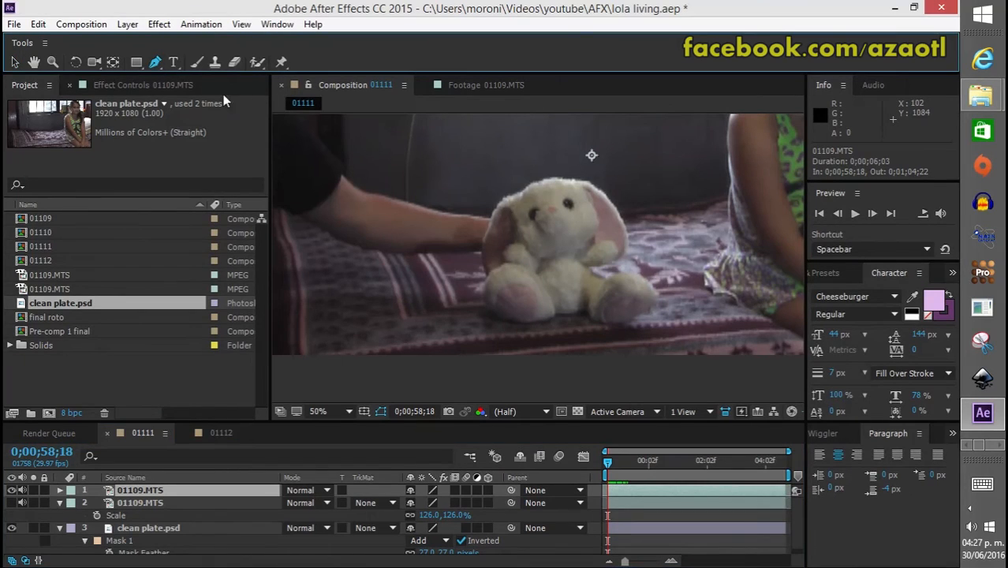
pyautogui.click(501, 199)
pyautogui.click(489, 219)
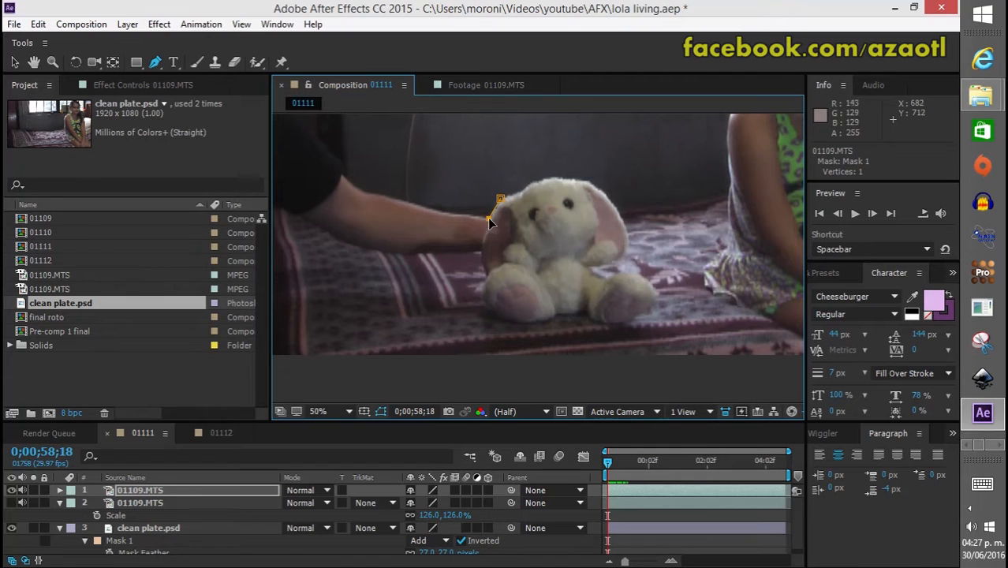
pyautogui.click(481, 246)
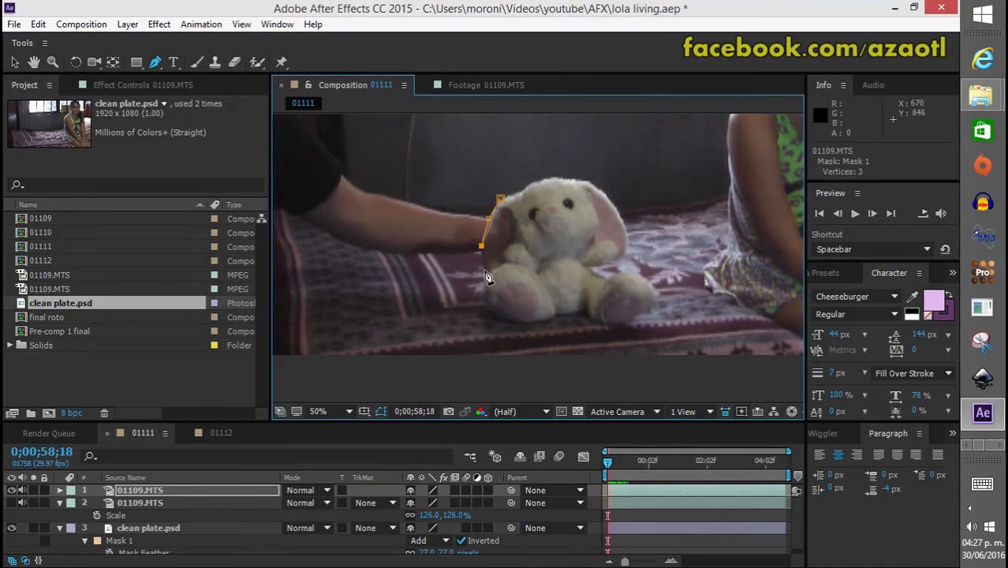
pyautogui.click(485, 272)
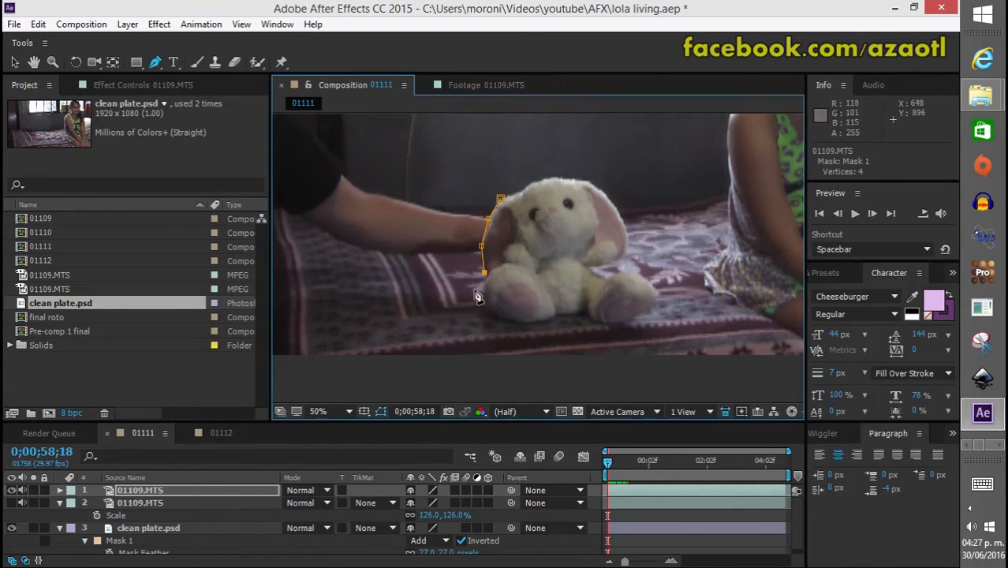
pyautogui.click(437, 282)
pyautogui.click(459, 192)
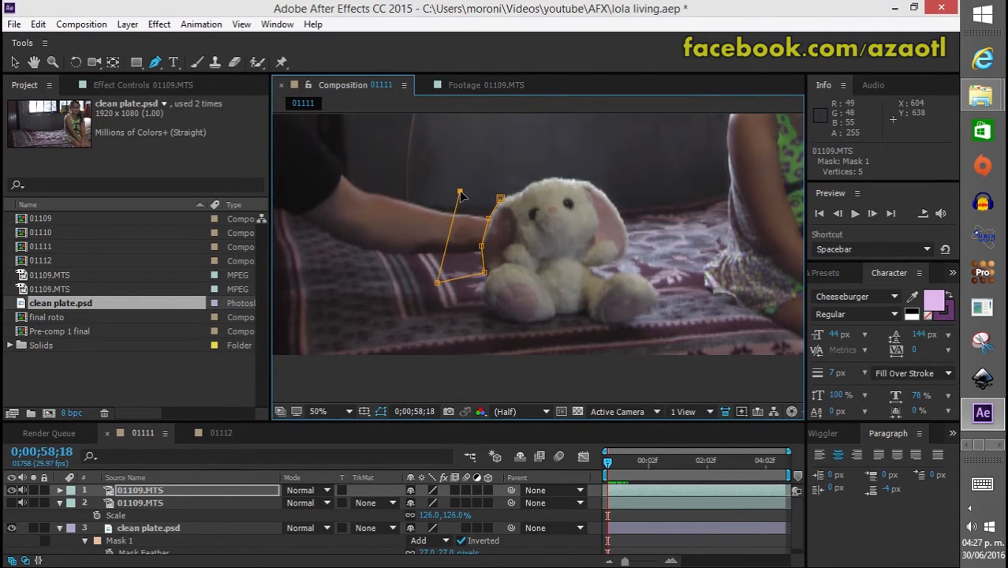
pyautogui.click(500, 199)
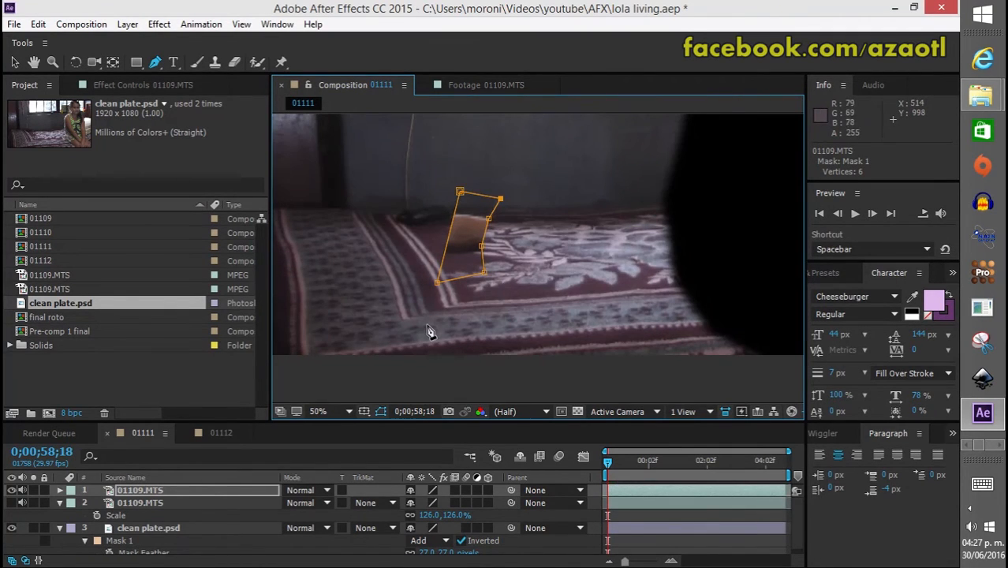
# - Invert Mask 1 on the top 01109.MTS layer to cut the hand out of the footage
pyautogui.scroll(-2, 533, 240)
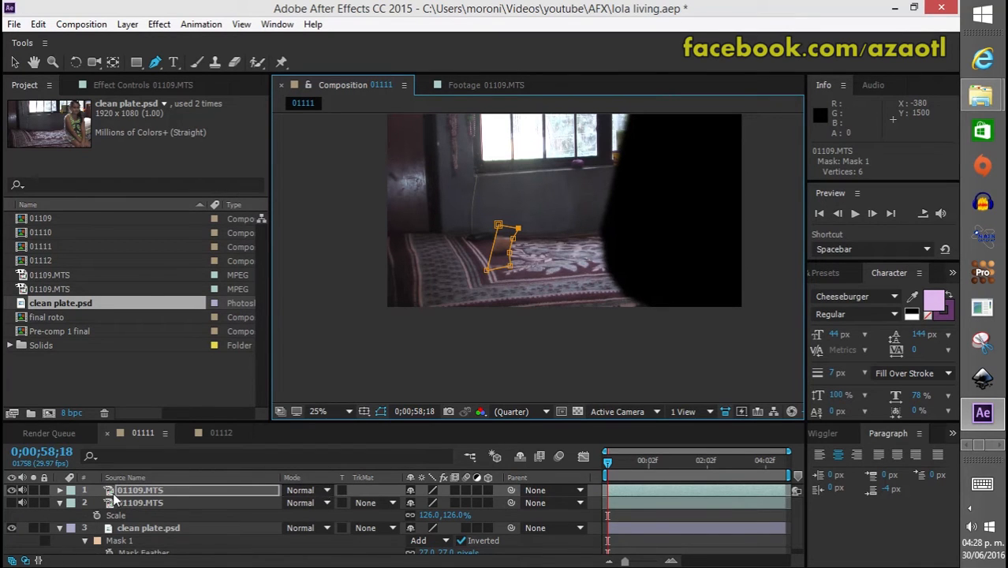
pyautogui.click(60, 491)
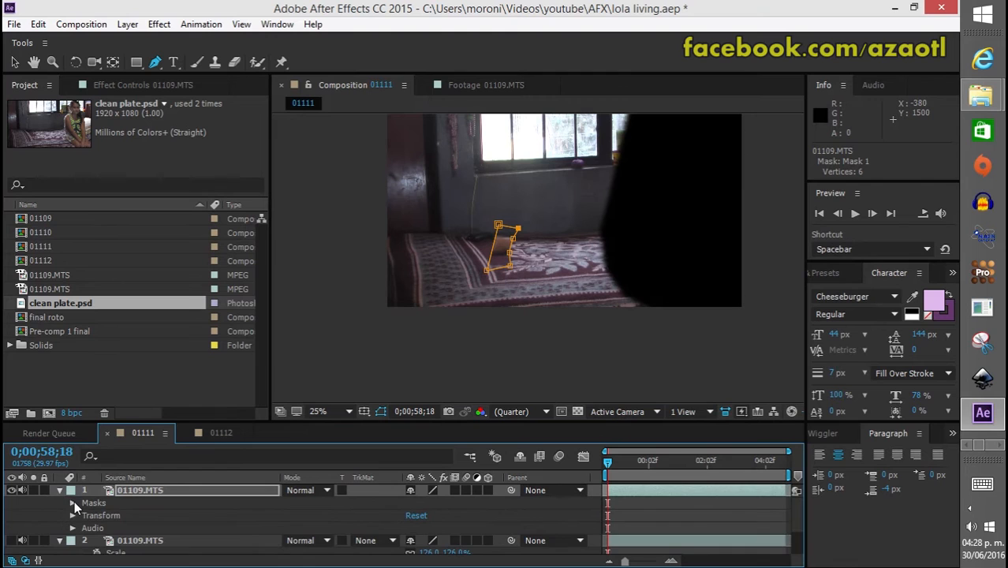
pyautogui.click(73, 503)
pyautogui.click(461, 515)
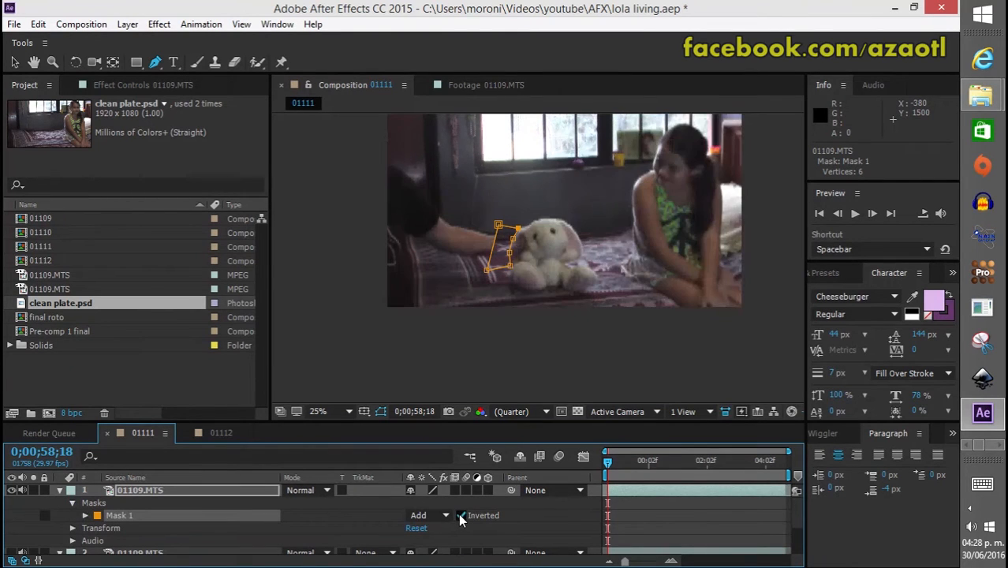
pyautogui.scroll(2, 544, 237)
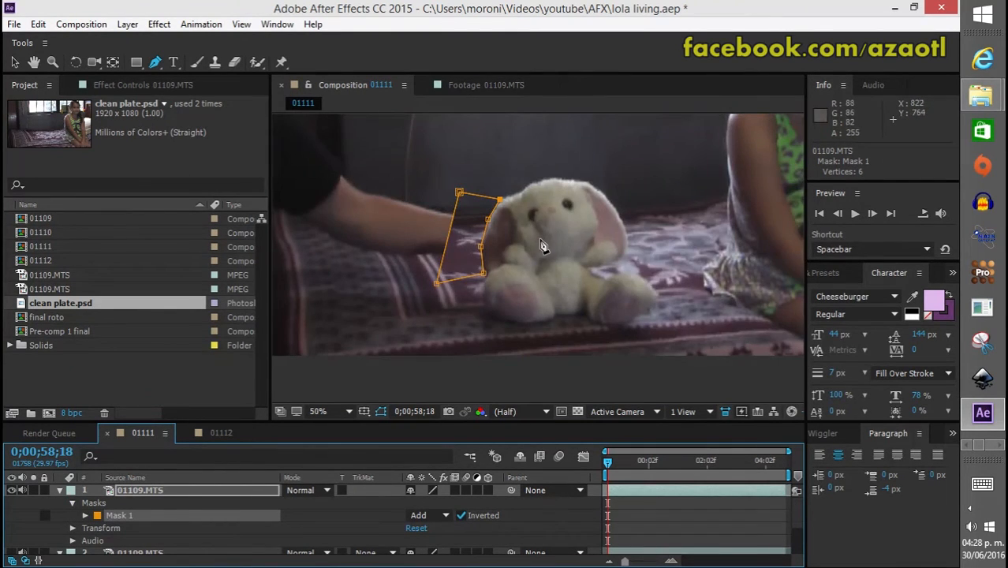
# - Set the Mask Feather of Mask 1 on the top 01109.MTS layer to 16 pixels and return to the Selection tool
pyautogui.click(147, 492)
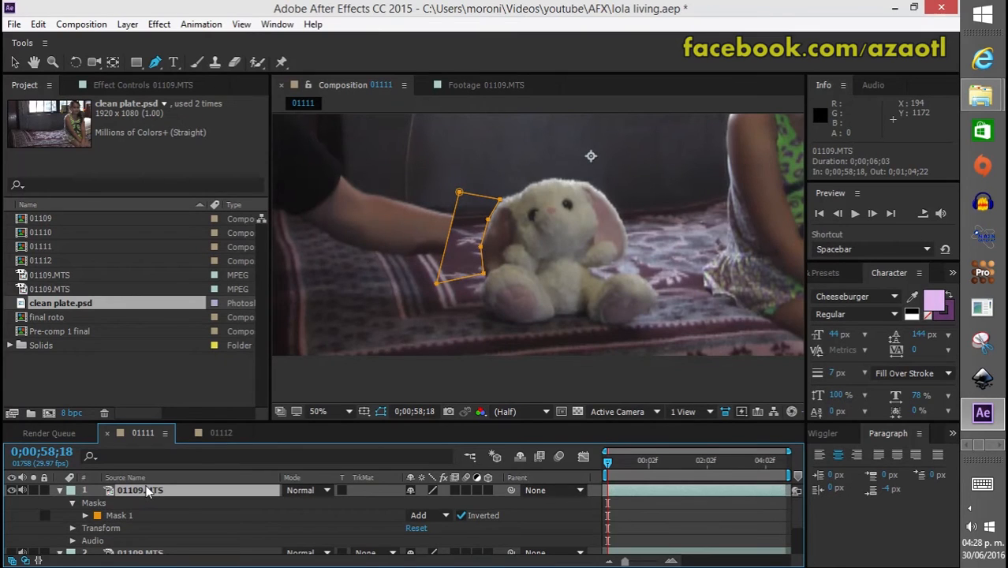
pyautogui.press('u')
pyautogui.press('u')
pyautogui.moveTo(422, 521); pyautogui.dragTo(432, 518)
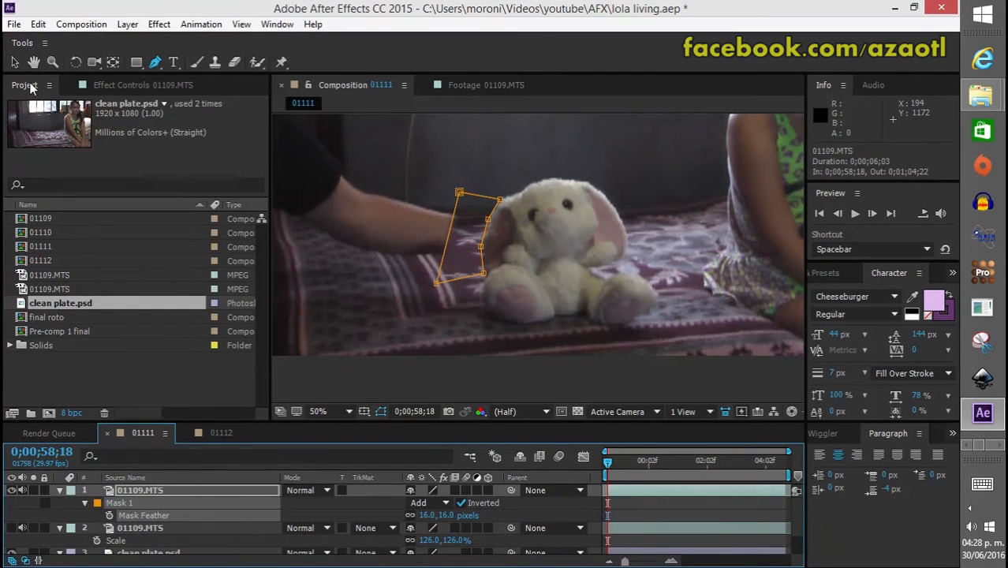
pyautogui.click(15, 62)
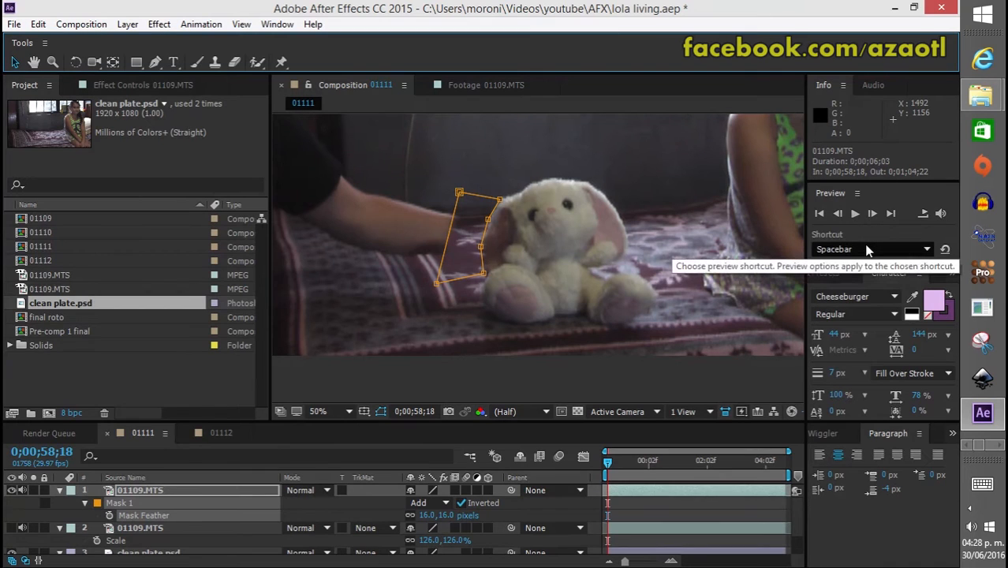
pyautogui.press('Right')
pyautogui.press('Left')
pyautogui.press('Left')
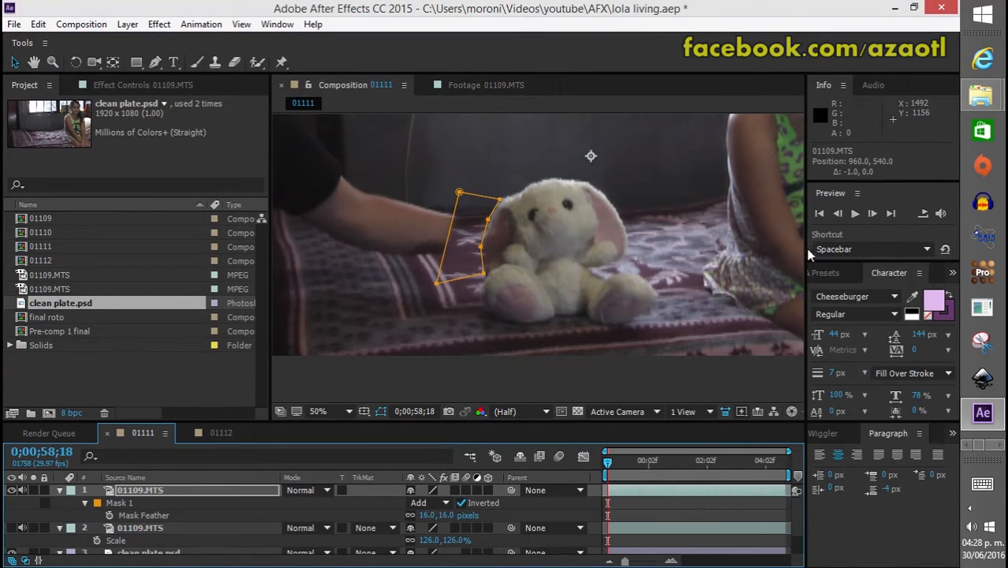
# - Examine how the static mask fits the moving rabbit by stepping through frames at the clip's start and end, finishing on the first frame
pyautogui.press('pagedown')
pyautogui.press('pagedown')
pyautogui.press('pagedown')
pyautogui.press('pagedown')
pyautogui.press('pagedown')
pyautogui.press('pagedown')
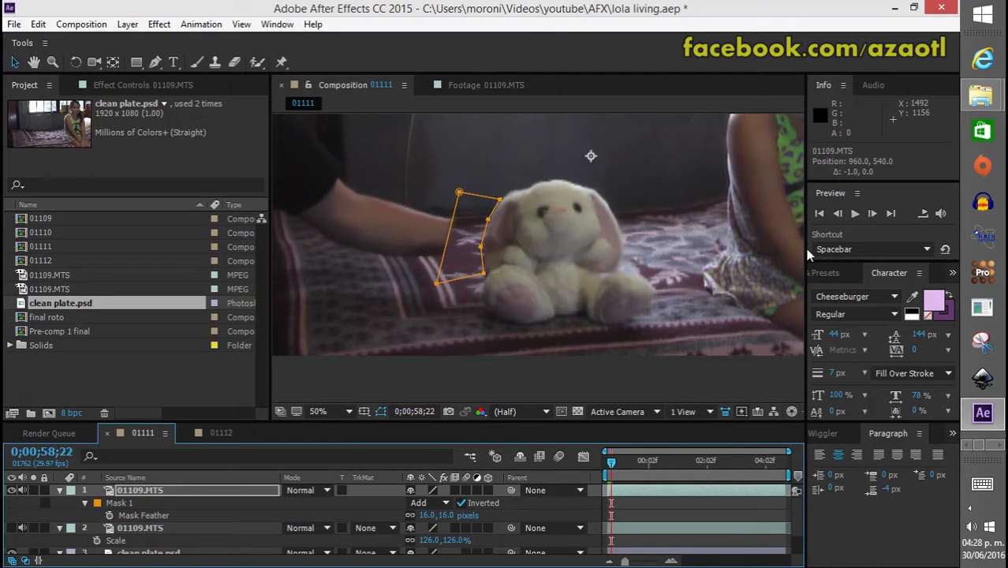
pyautogui.press('End')
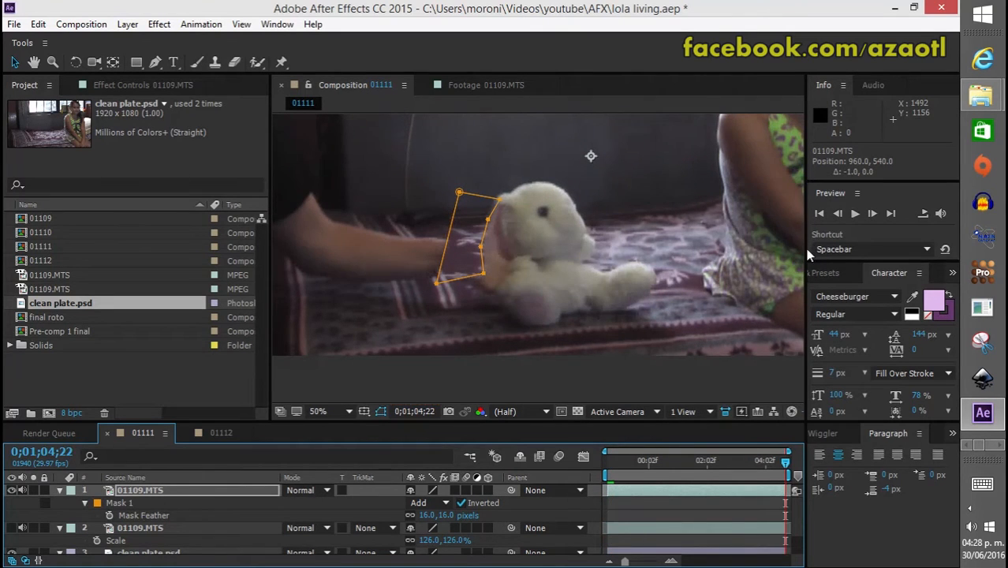
pyautogui.press('pageup')
pyautogui.press('pageup')
pyautogui.press('pageup')
pyautogui.press('pageup')
pyautogui.press('pageup')
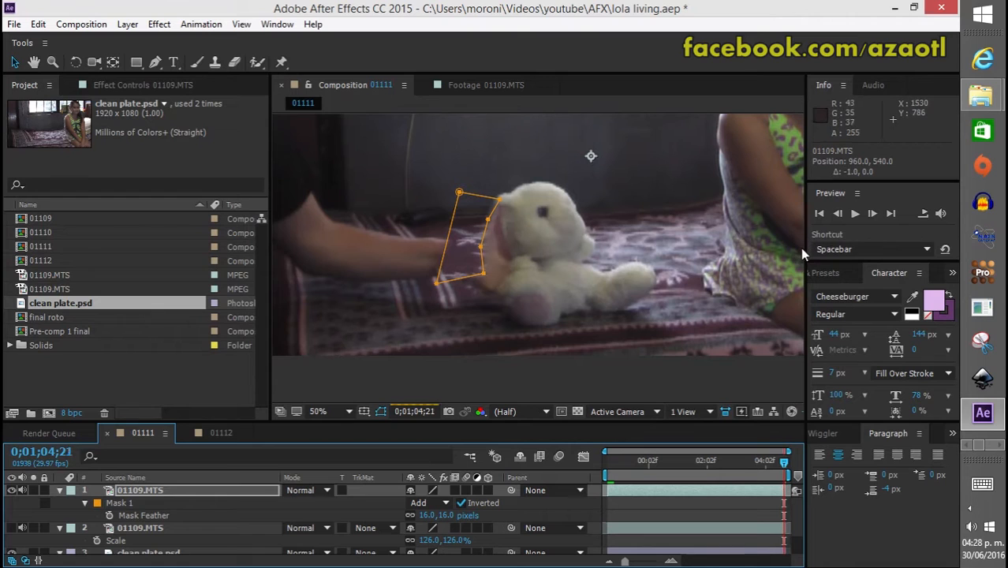
pyautogui.press('Home')
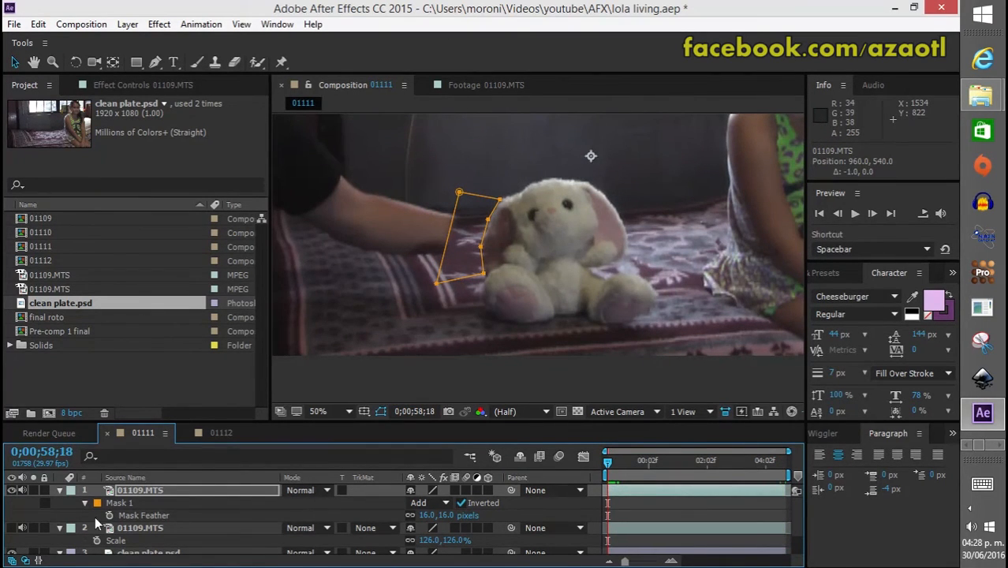
# - Enable keyframing for Mask Path and Mask Feather of Mask 1 at 0;00;58;18
pyautogui.click(86, 502)
pyautogui.click(85, 502)
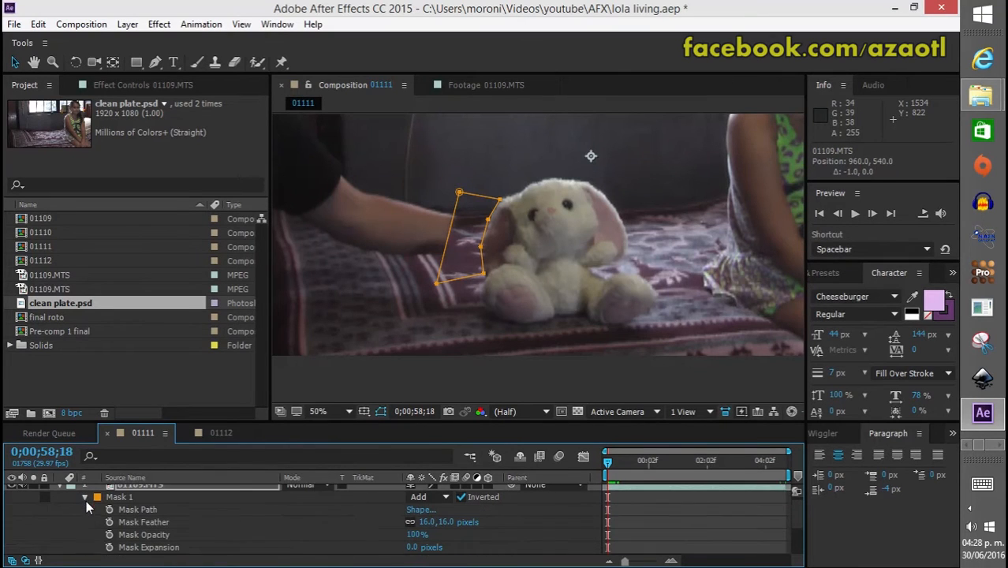
pyautogui.click(109, 510)
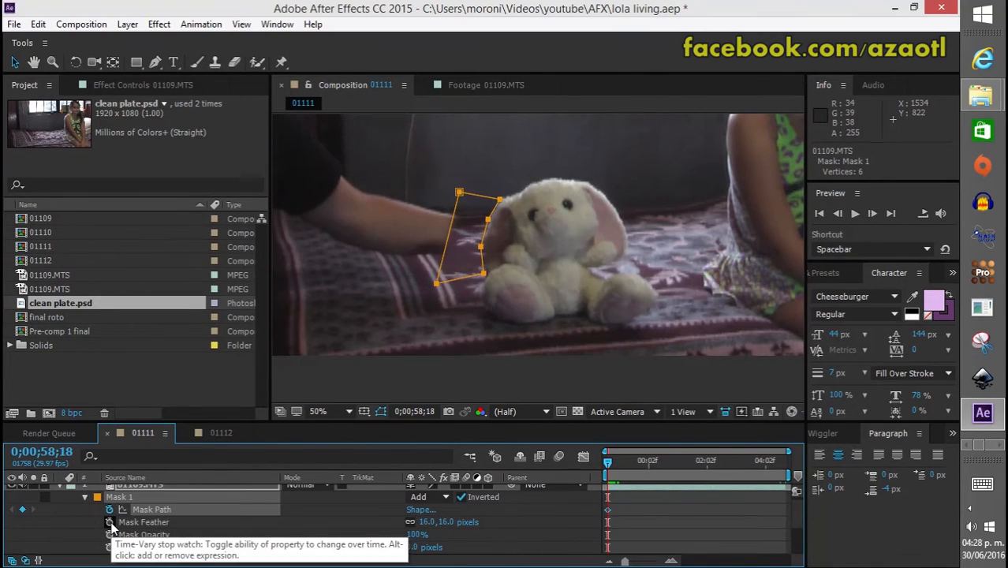
pyautogui.click(110, 522)
# - Reshape Mask 1 along the rabbit's ear and side at 0;00;58;23, then check the interpolation over the preceding frames
pyautogui.press('pagedown')
pyautogui.press('pagedown')
pyautogui.press('pagedown')
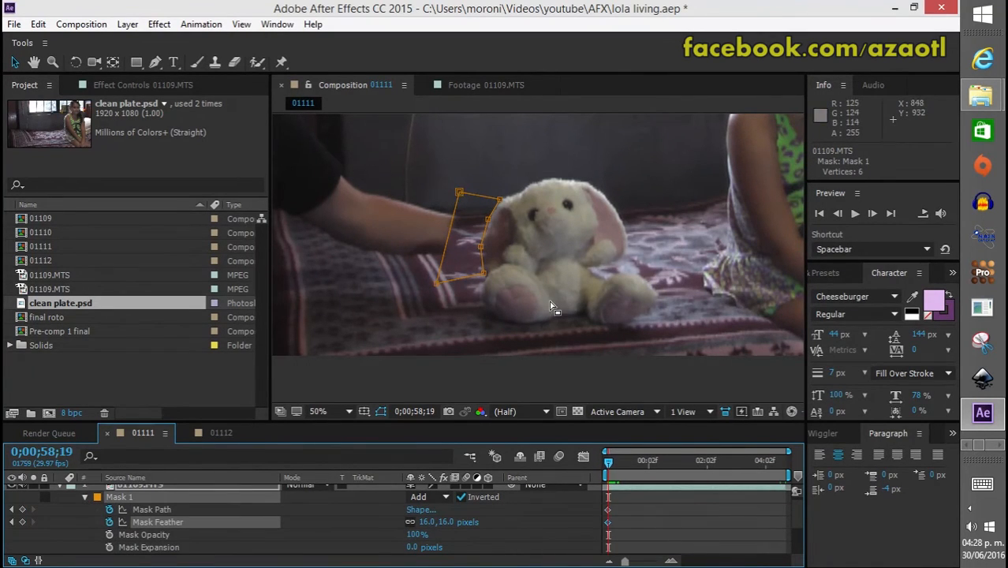
pyautogui.press('pagedown')
pyautogui.press('pagedown')
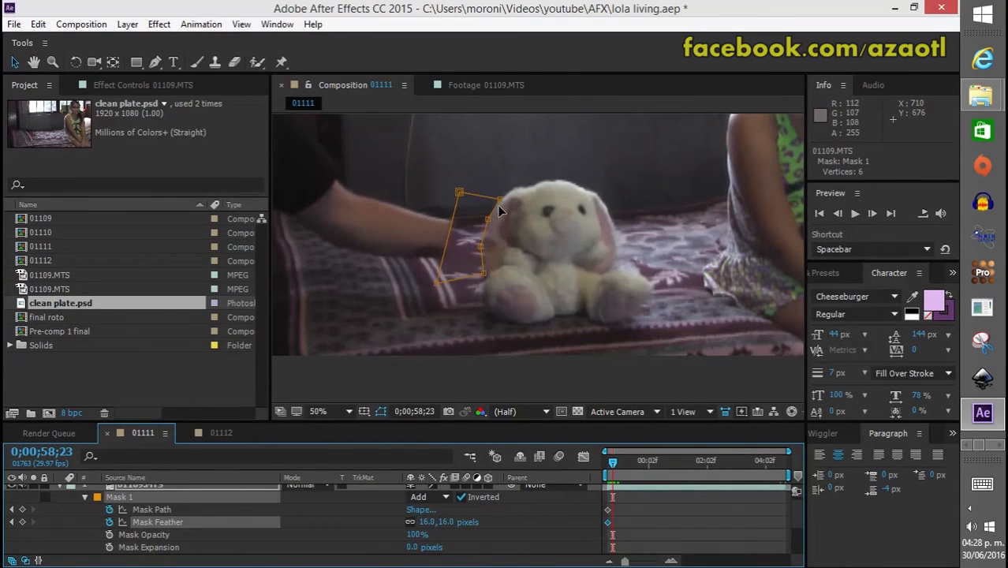
pyautogui.moveTo(498, 198); pyautogui.dragTo(508, 189)
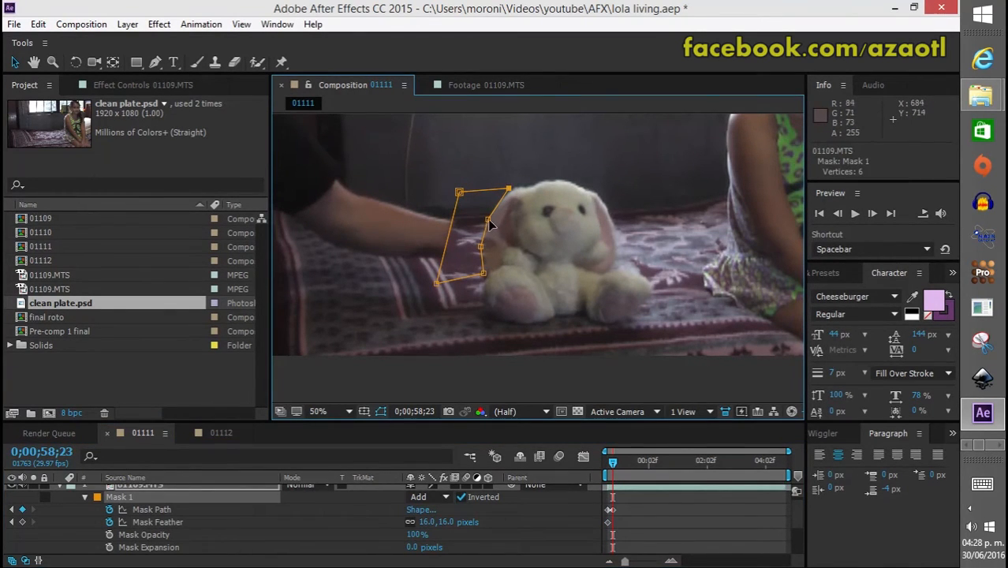
pyautogui.click(485, 218)
pyautogui.moveTo(481, 247); pyautogui.dragTo(485, 287)
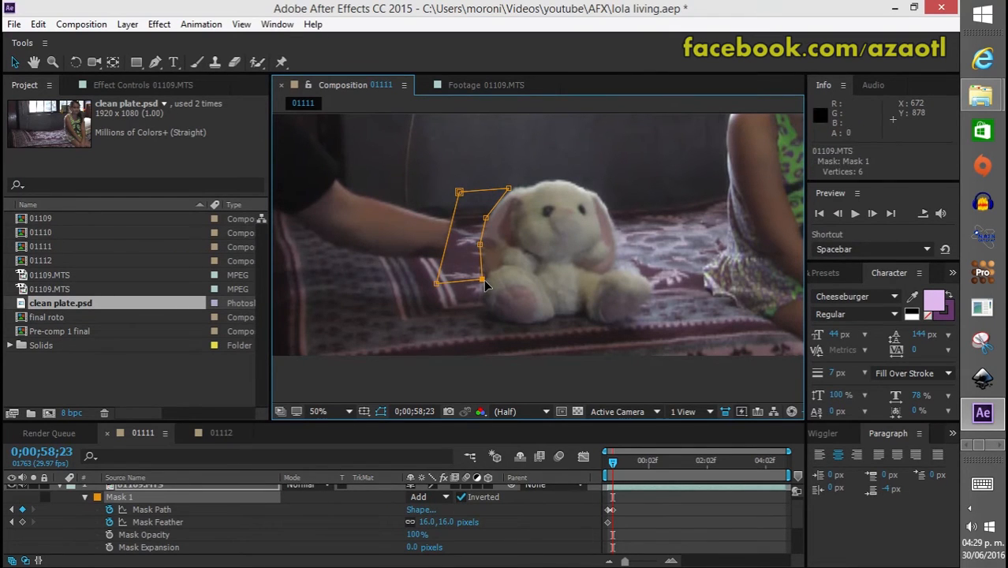
pyautogui.press('pageup')
pyautogui.press('pageup')
pyautogui.press('pageup')
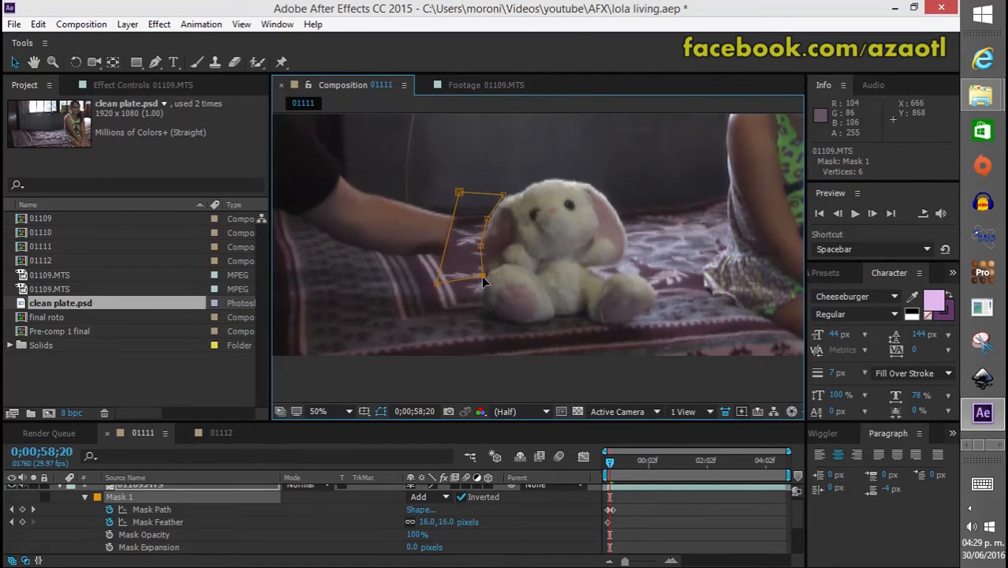
pyautogui.press('pagedown')
pyautogui.press('pagedown')
pyautogui.press('pagedown')
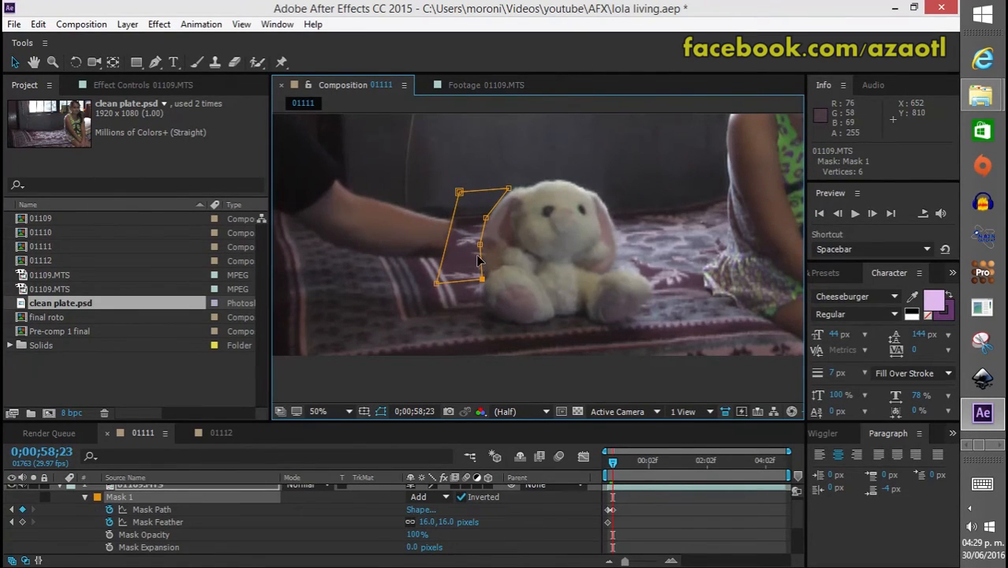
# - Move the mask vertices beside the rabbit outward at 0;00;58;27 to follow the edge of its turning ear
pyautogui.press('pagedown')
pyautogui.press('pagedown')
pyautogui.press('pagedown')
pyautogui.press('pagedown')
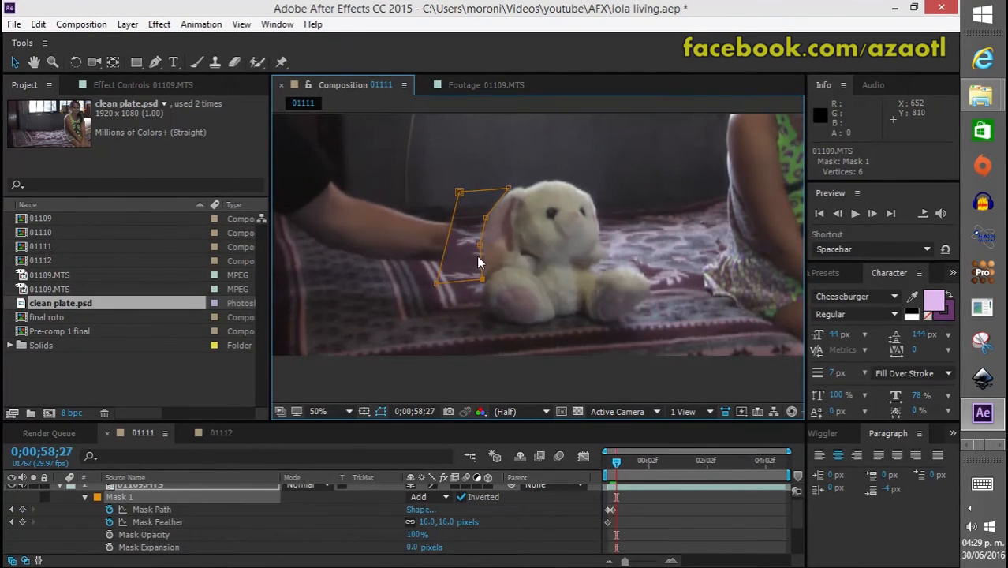
pyautogui.moveTo(484, 248); pyautogui.dragTo(485, 223)
pyautogui.moveTo(509, 190); pyautogui.dragTo(511, 191)
pyautogui.moveTo(483, 280); pyautogui.dragTo(481, 286)
pyautogui.moveTo(464, 249); pyautogui.dragTo(466, 250)
# - Advance a few frames past 0;00;58;27 and refit the lower mask vertices to the rabbit's ear
pyautogui.press('pagedown')
pyautogui.press('pagedown')
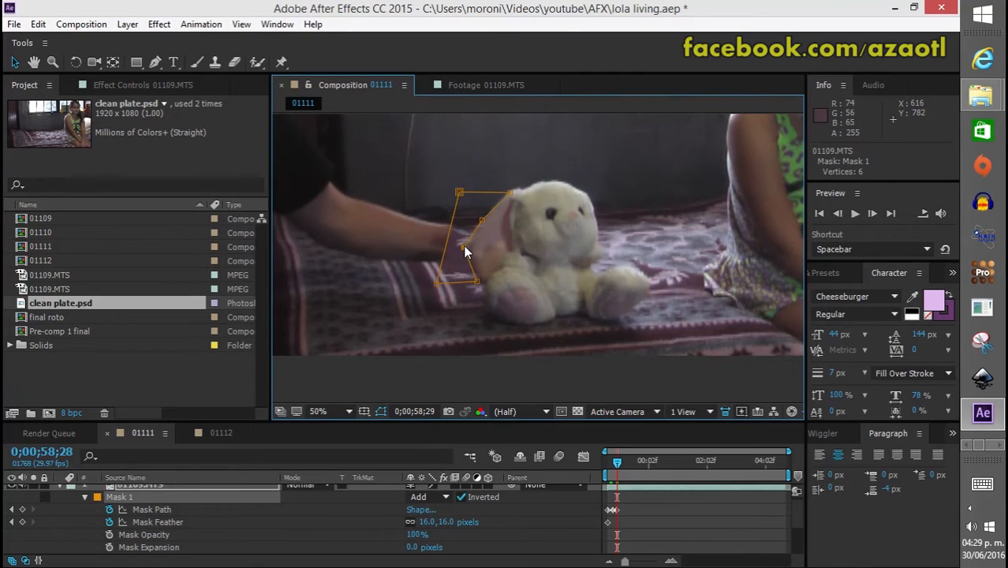
pyautogui.press('pagedown')
pyautogui.moveTo(464, 246); pyautogui.dragTo(476, 285)
# - Adjust the mask vertices bordering the rabbit's ear and lower body at 0;00;59;03
pyautogui.press('pagedown')
pyautogui.press('pagedown')
pyautogui.press('pagedown')
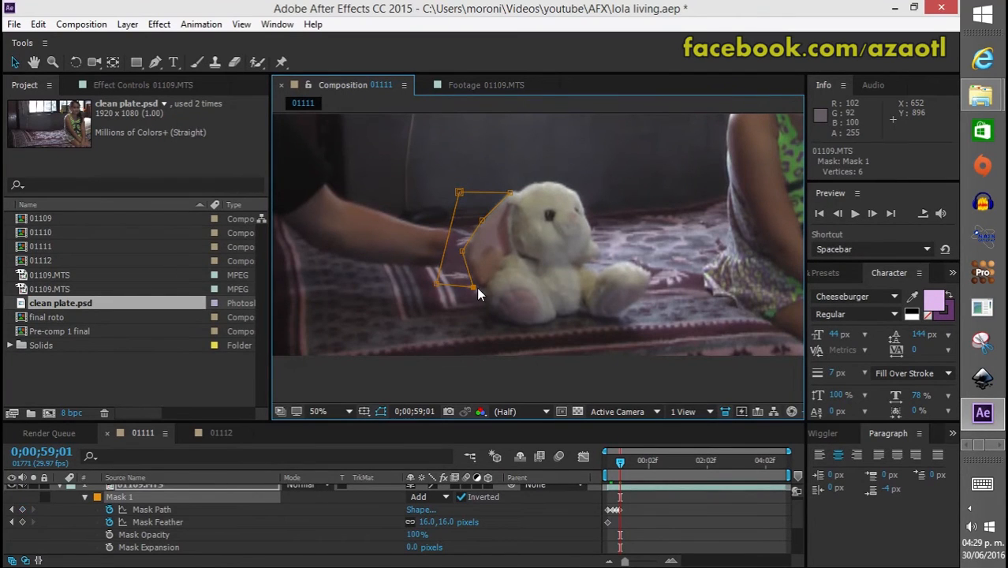
pyautogui.moveTo(463, 251); pyautogui.dragTo(466, 254)
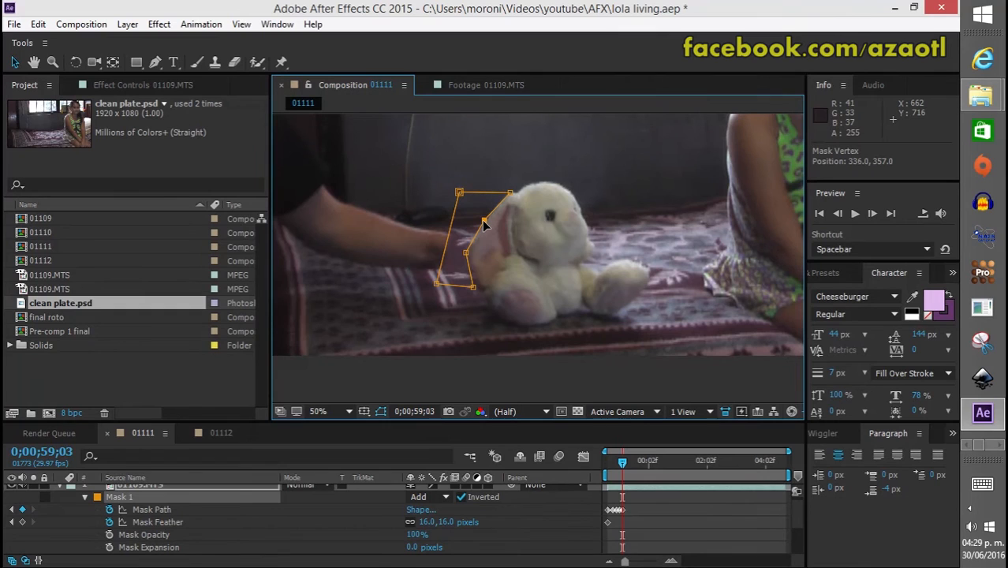
pyautogui.moveTo(473, 288); pyautogui.dragTo(475, 288)
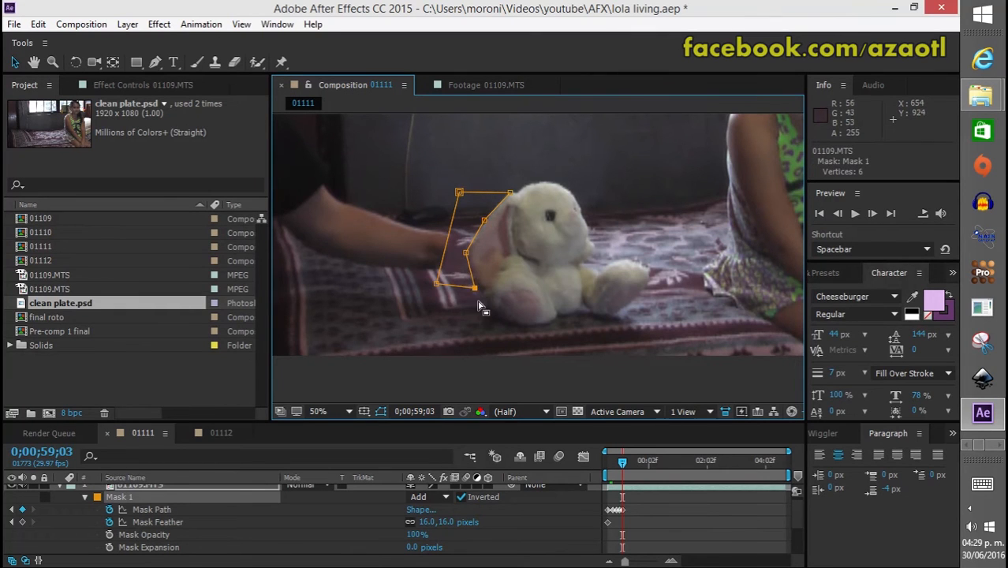
# - Fine-tune the three lower mask vertices bordering the rabbit at 0;00;59;06
pyautogui.press('pagedown')
pyautogui.press('pagedown')
pyautogui.press('pagedown')
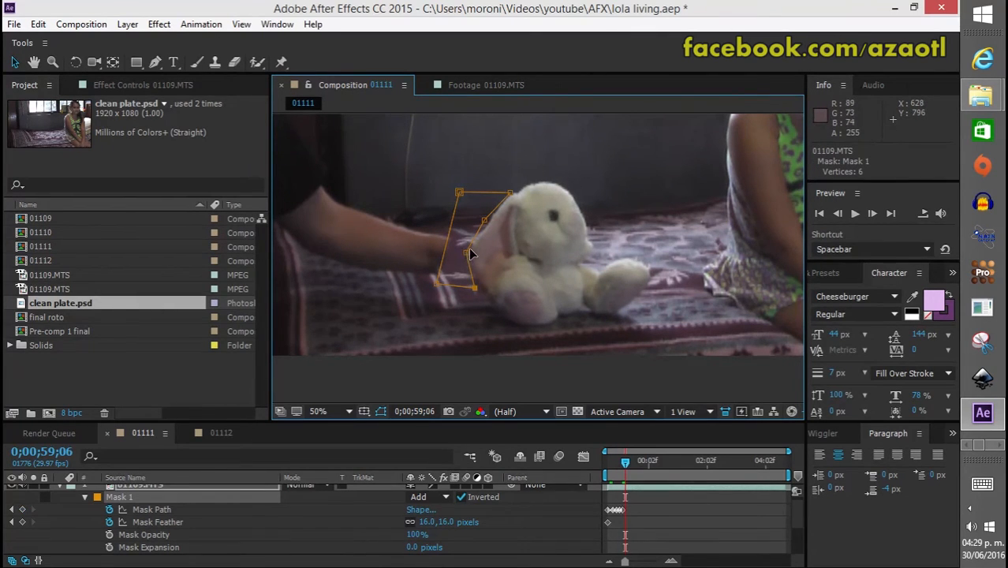
pyautogui.click(470, 253)
pyautogui.moveTo(483, 221); pyautogui.dragTo(485, 224)
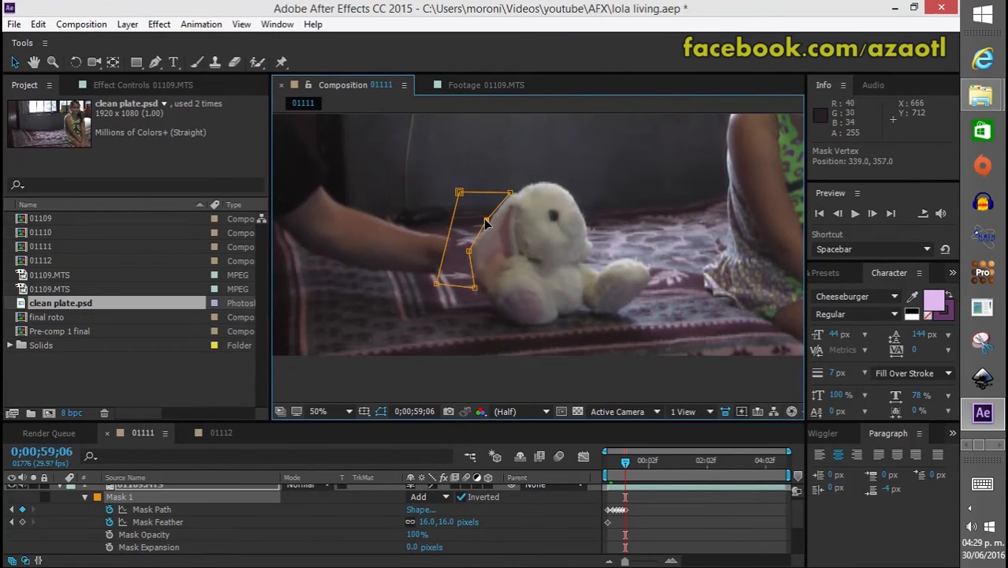
pyautogui.moveTo(476, 288); pyautogui.dragTo(477, 288)
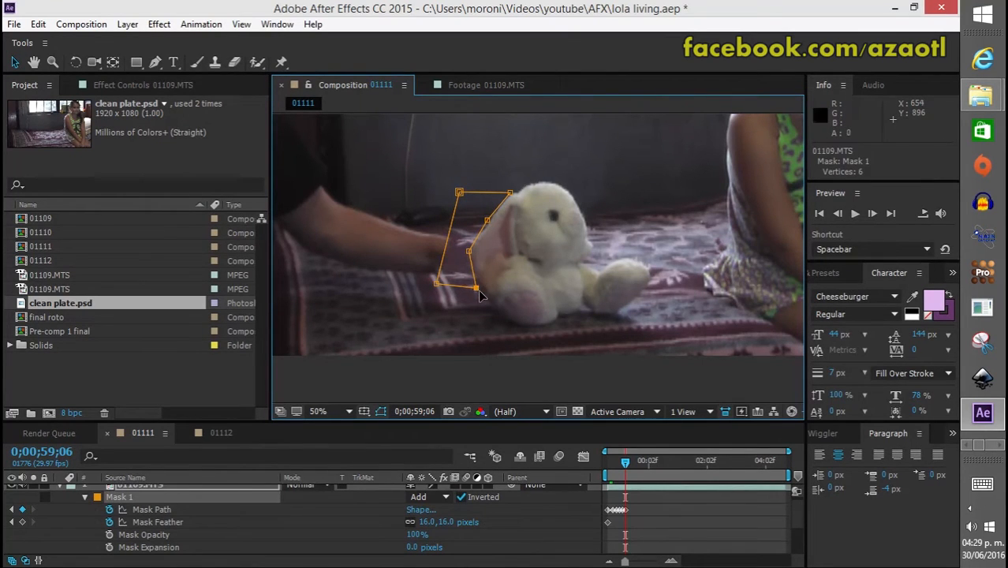
# - Advance three frames past 0;00;59;06, shift the two middle mask vertices toward the rabbit's ear, and continue forward through the clip
pyautogui.press('pagedown')
pyautogui.press('pagedown')
pyautogui.press('pagedown')
pyautogui.moveTo(470, 251); pyautogui.dragTo(489, 221)
pyautogui.press('pagedown')
pyautogui.press('pagedown')
pyautogui.press('pagedown')
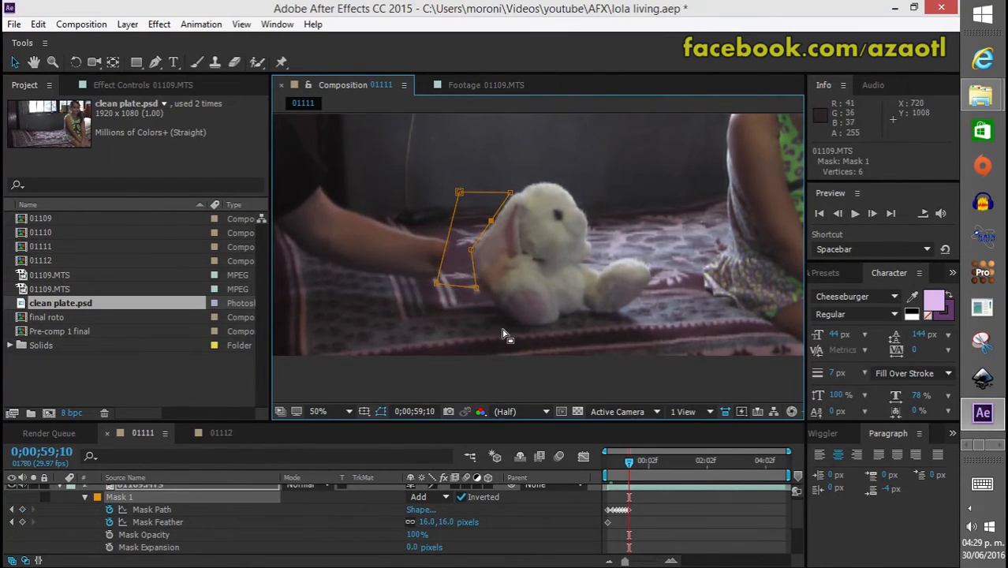
# - Move the three mask vertices bordering the rabbit's ear and lower body closer to it at 0;00;59;10
pyautogui.moveTo(476, 288); pyautogui.dragTo(482, 286)
pyautogui.moveTo(471, 251); pyautogui.dragTo(474, 252)
pyautogui.moveTo(489, 220)
pyautogui.mouseDown()
pyautogui.moveTo(478, 254)
pyautogui.moveTo(495, 220)
pyautogui.mouseUp()
# - Advance three frames past 0;00;59;10, pull the bottom mask vertex toward the rabbit's body, and continue forward to 0;01;00;04
pyautogui.press('pagedown')
pyautogui.press('pagedown')
pyautogui.press('pagedown')
pyautogui.moveTo(483, 287); pyautogui.dragTo(492, 289)
pyautogui.press('pagedown')
pyautogui.press('pagedown')
pyautogui.press('pagedown')
pyautogui.press('pagedown')
pyautogui.press('pagedown')
pyautogui.press('pagedown')
pyautogui.press('pagedown')
pyautogui.press('pagedown')
pyautogui.press('pagedown')
pyautogui.press('pagedown')
pyautogui.press('pagedown')
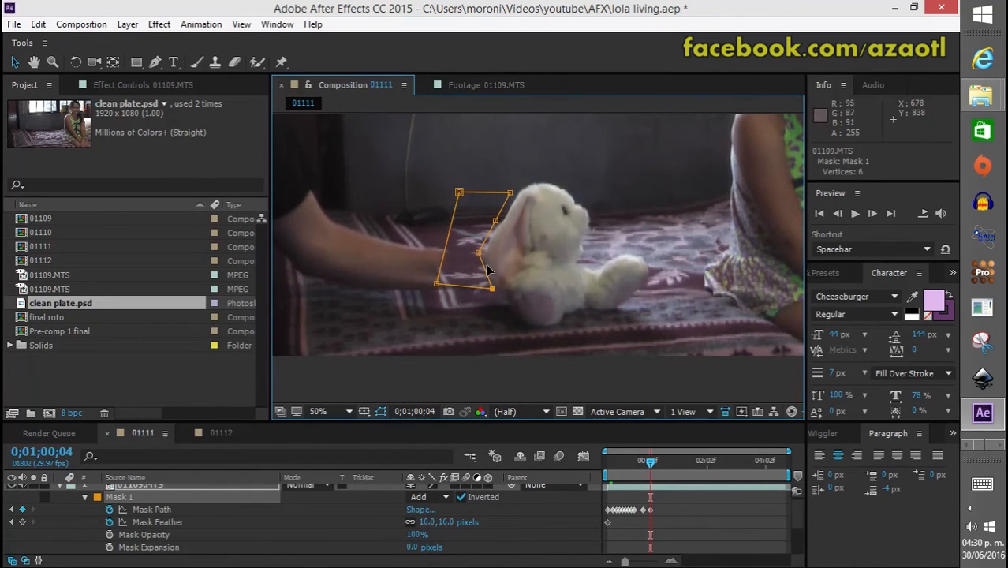
# - Refit the two middle mask vertices to the rabbit's ear at 0;01;00;04 and check the fit across the neighbouring frames
pyautogui.moveTo(478, 253); pyautogui.dragTo(482, 253)
pyautogui.moveTo(495, 221); pyautogui.dragTo(480, 255)
pyautogui.press('pageup')
pyautogui.press('pageup')
pyautogui.press('pageup')
pyautogui.press('pageup')
pyautogui.press('pagedown')
pyautogui.press('pagedown')
pyautogui.press('pagedown')
pyautogui.press('pagedown')
pyautogui.press('pagedown')
pyautogui.press('pagedown')
pyautogui.press('pagedown')
pyautogui.press('pagedown')
pyautogui.press('pagedown')
pyautogui.press('pagedown')
# - Nudge the upper ear vertex inward, advance to 0;01;00;10, and lower the two bottom vertices along the rabbit's body
pyautogui.press('pageup')
pyautogui.moveTo(497, 220); pyautogui.dragTo(495, 224)
pyautogui.press('pagedown')
pyautogui.press('pagedown')
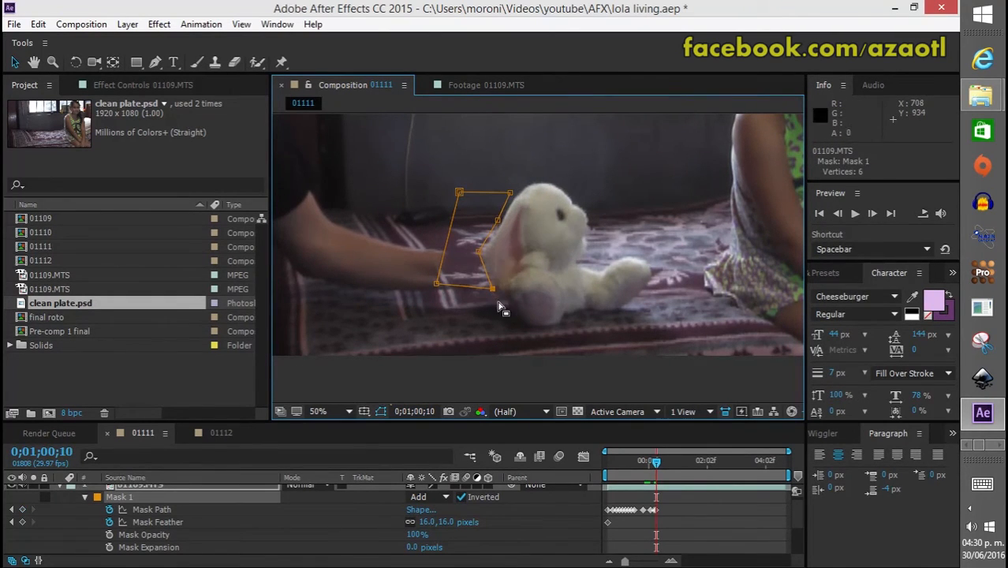
pyautogui.moveTo(495, 298); pyautogui.dragTo(490, 313)
pyautogui.moveTo(478, 252); pyautogui.dragTo(474, 270)
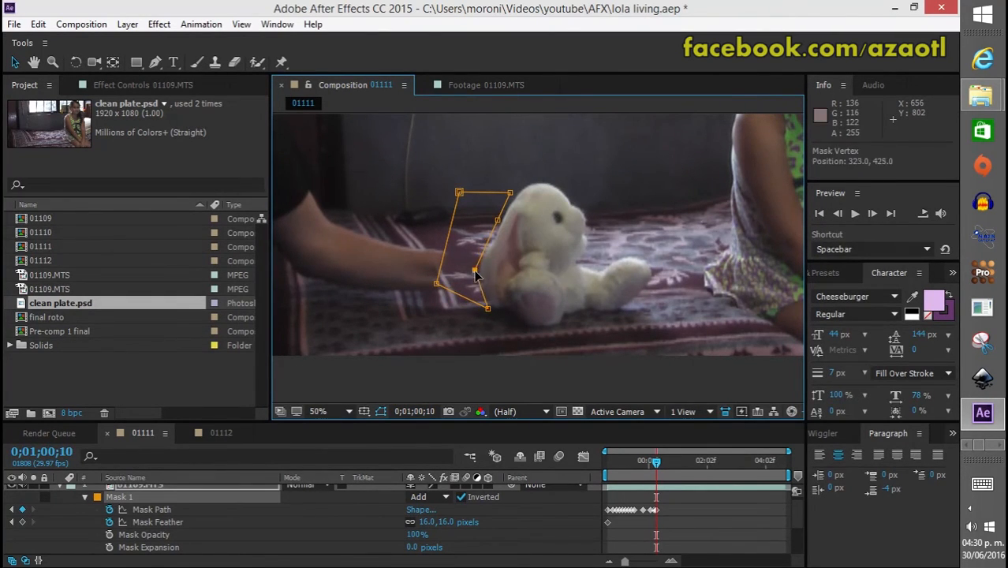
# - Remove the Mask Feather keyframes and set the feather to 8 pixels
pyautogui.click(110, 524)
pyautogui.click(426, 523)
pyautogui.write('8')
pyautogui.press('Return')
# - Lower the two bottom mask vertices bordering the rabbit's ear and body at 0;01;00;09
pyautogui.press('pageup')
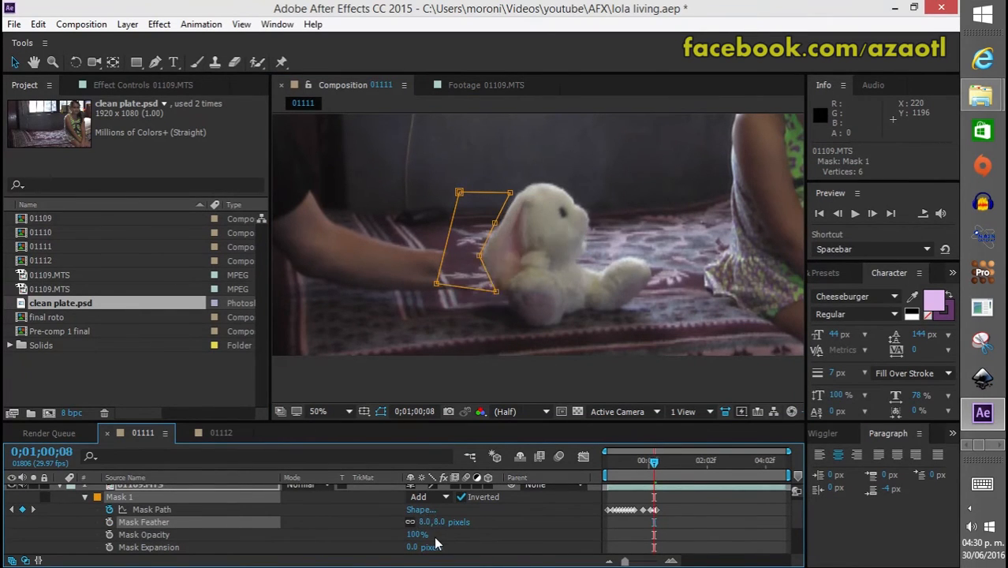
pyautogui.press('pagedown')
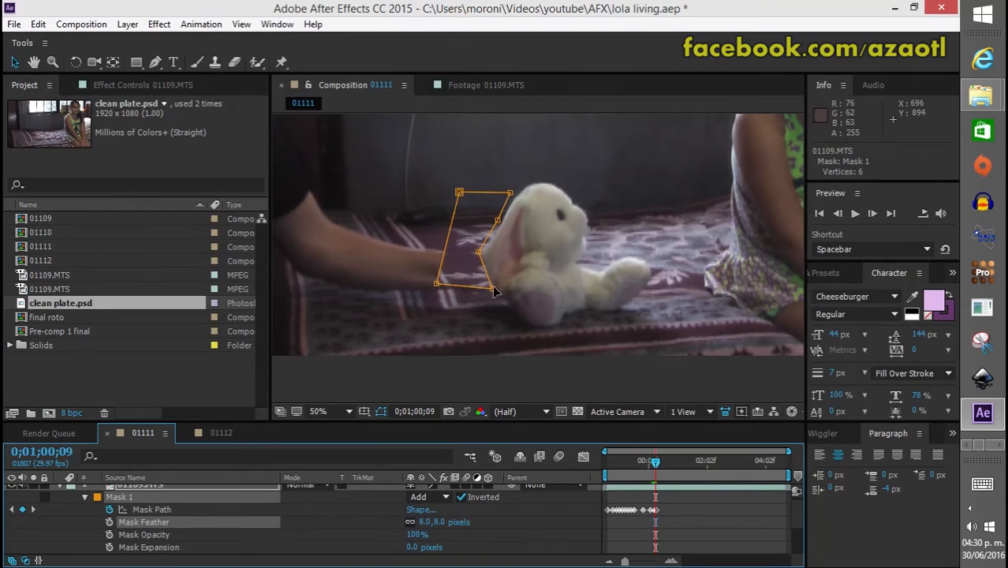
pyautogui.moveTo(496, 292)
pyautogui.mouseDown()
pyautogui.moveTo(467, 305)
pyautogui.moveTo(485, 300)
pyautogui.mouseUp()
pyautogui.moveTo(479, 256); pyautogui.dragTo(473, 275)
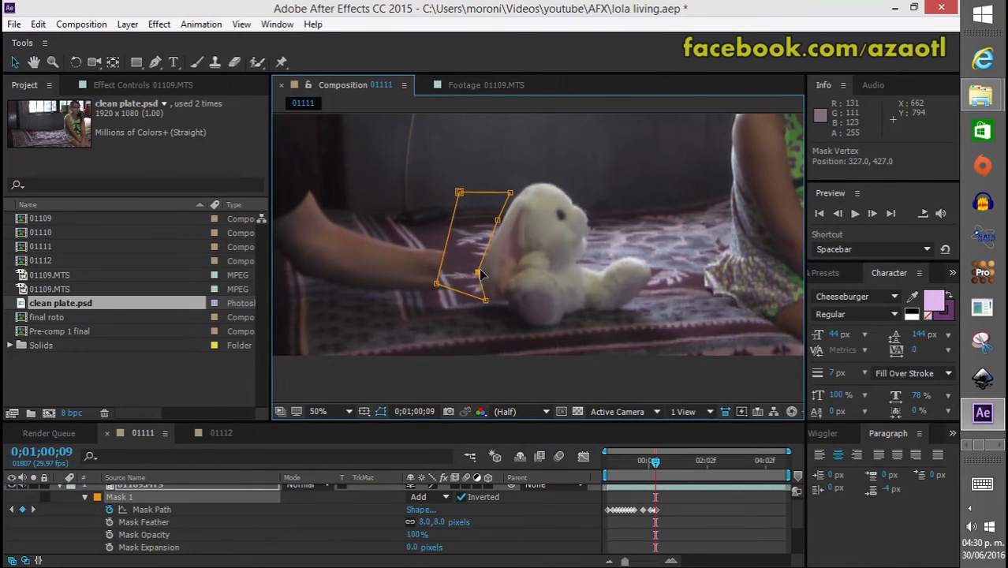
# - Advance to 0;01;00;11 and refit the two lower mask vertices to the rabbit's ear and body
pyautogui.press('pagedown')
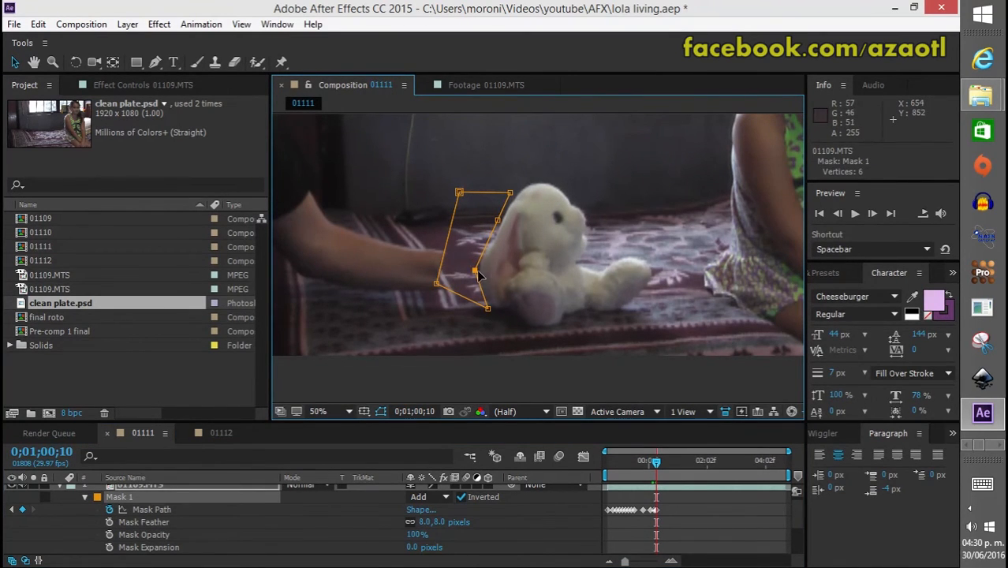
pyautogui.press('pagedown')
pyautogui.moveTo(487, 308); pyautogui.dragTo(487, 315)
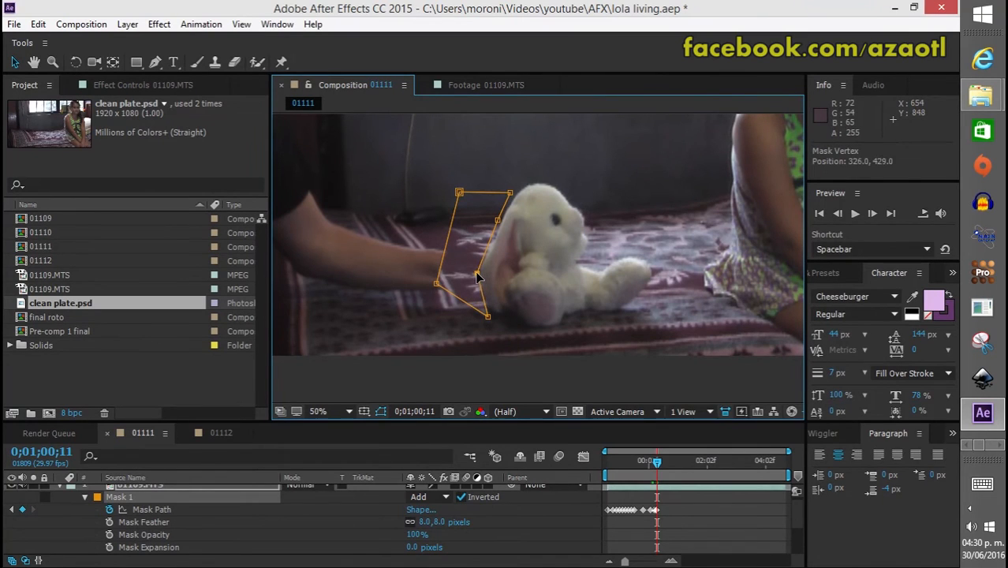
pyautogui.moveTo(476, 273); pyautogui.dragTo(481, 274)
# - Advance one frame past 0;01;00;14 and raise the two lower mask vertices to follow the rabbit's ear
pyautogui.press('pagedown')
pyautogui.press('pagedown')
pyautogui.press('pagedown')
pyautogui.press('pagedown')
pyautogui.press('pageup')
pyautogui.scroll(2, 480, 302)
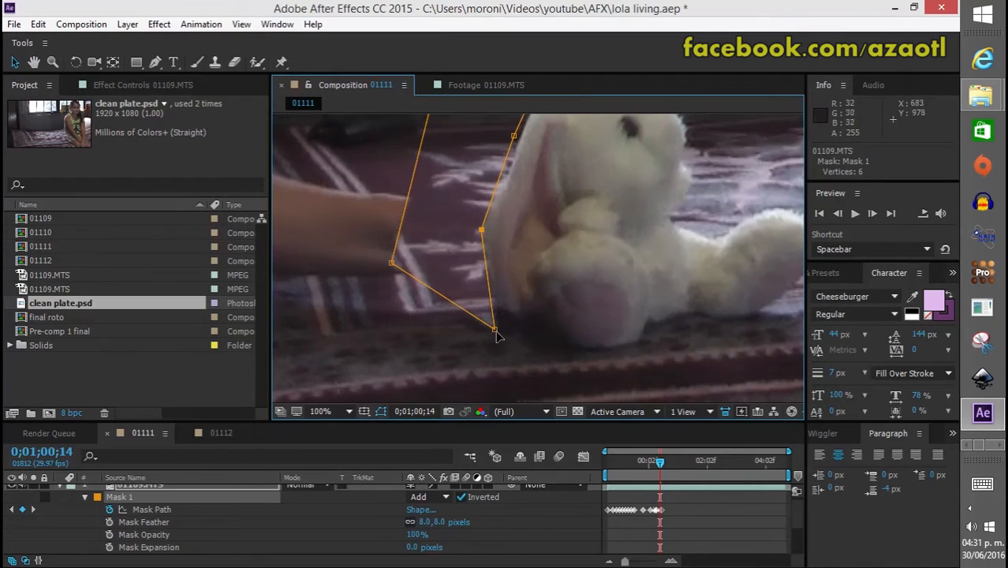
pyautogui.press('pagedown')
pyautogui.moveTo(479, 215); pyautogui.dragTo(479, 210)
pyautogui.moveTo(494, 329); pyautogui.dragTo(500, 274)
# - Advance two more frames and fit the two middle mask vertices to the back edge of the rabbit's ear
pyautogui.press('pagedown')
pyautogui.press('pagedown')
pyautogui.moveTo(479, 312); pyautogui.dragTo(451, 425)
pyautogui.moveTo(451, 323)
pyautogui.mouseDown()
pyautogui.moveTo(421, 311)
pyautogui.moveTo(449, 309)
pyautogui.mouseUp()
pyautogui.moveTo(483, 250); pyautogui.dragTo(478, 244)
pyautogui.press('pagedown')
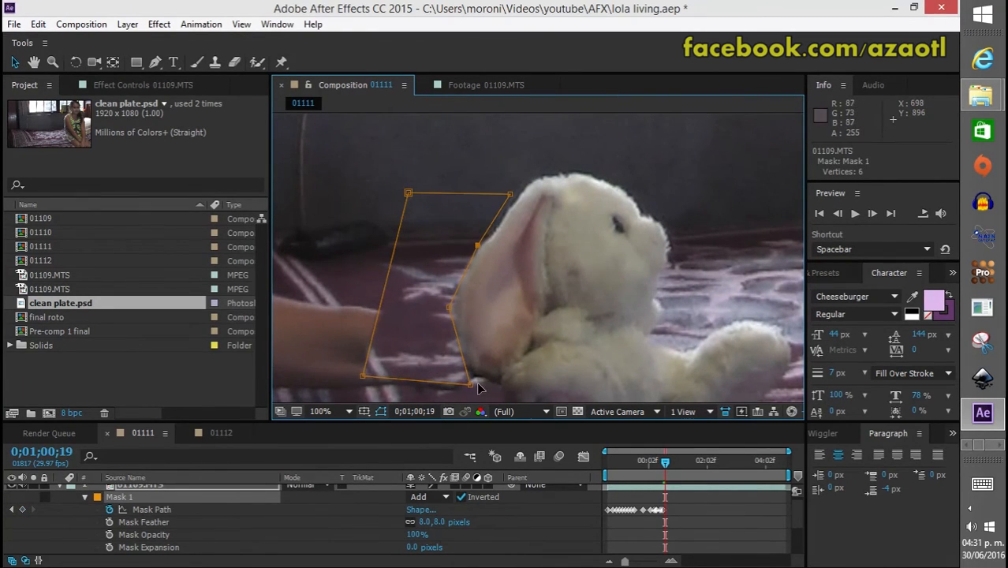
# - Move the bottom mask vertex in toward the tip of the rabbit's ear at 0;01;00;19 and advance to 0;01;00;21
pyautogui.press('pagedown')
pyautogui.moveTo(471, 383); pyautogui.dragTo(476, 380)
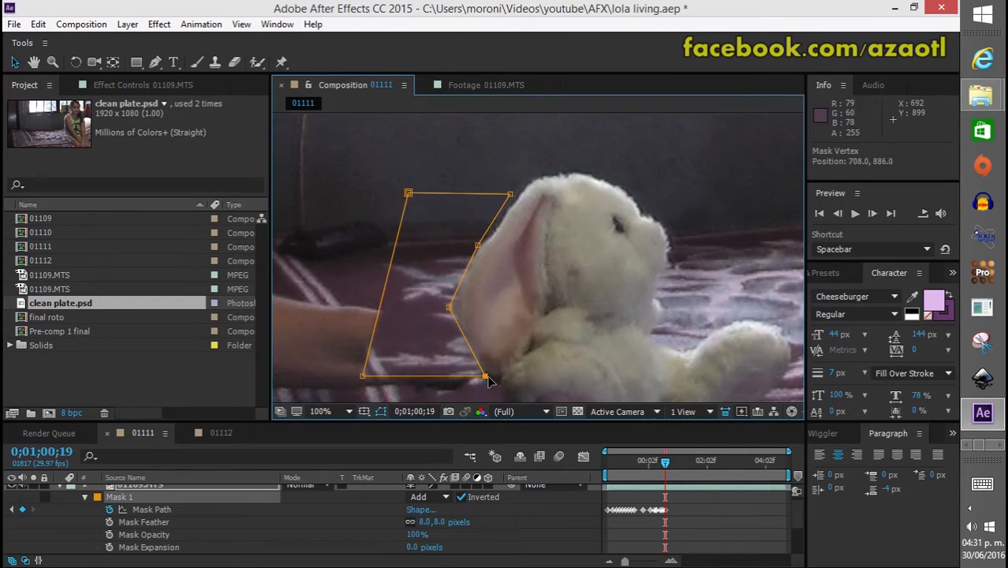
pyautogui.press('pagedown')
pyautogui.press('pagedown')
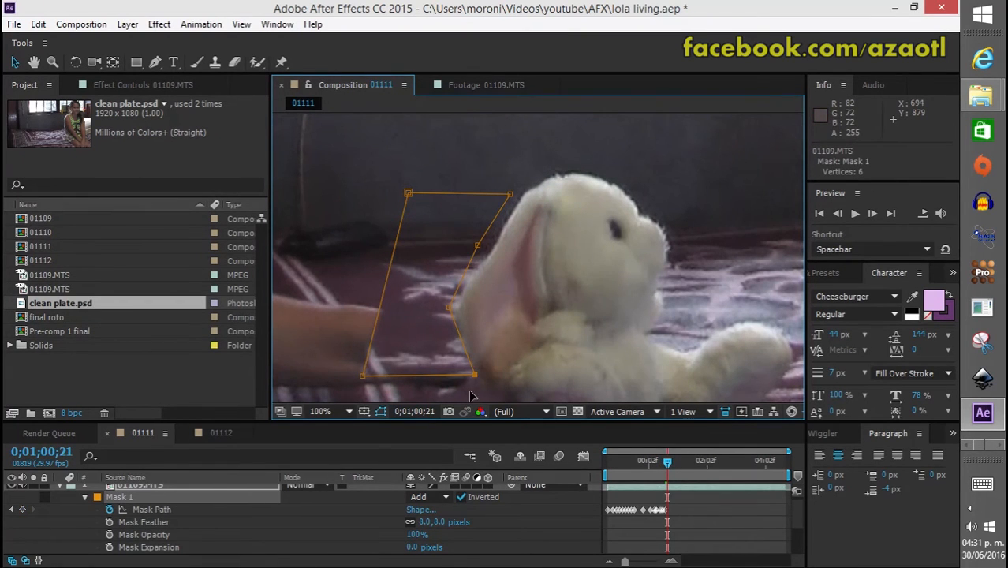
# - Lower the bottom mask vertex beneath the rabbit's ear at 0;01;00;20 and again at 0;01;00;19
pyautogui.scroll(-1, 477, 375)
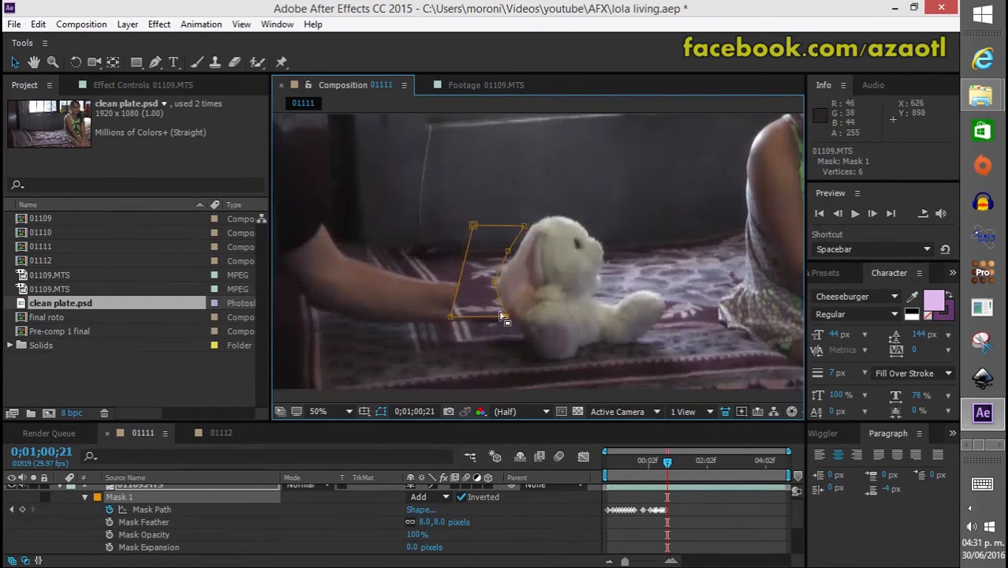
pyautogui.scroll(2, 484, 370)
pyautogui.moveTo(482, 366); pyautogui.dragTo(503, 213)
pyautogui.press('pageup')
pyautogui.press('pageup')
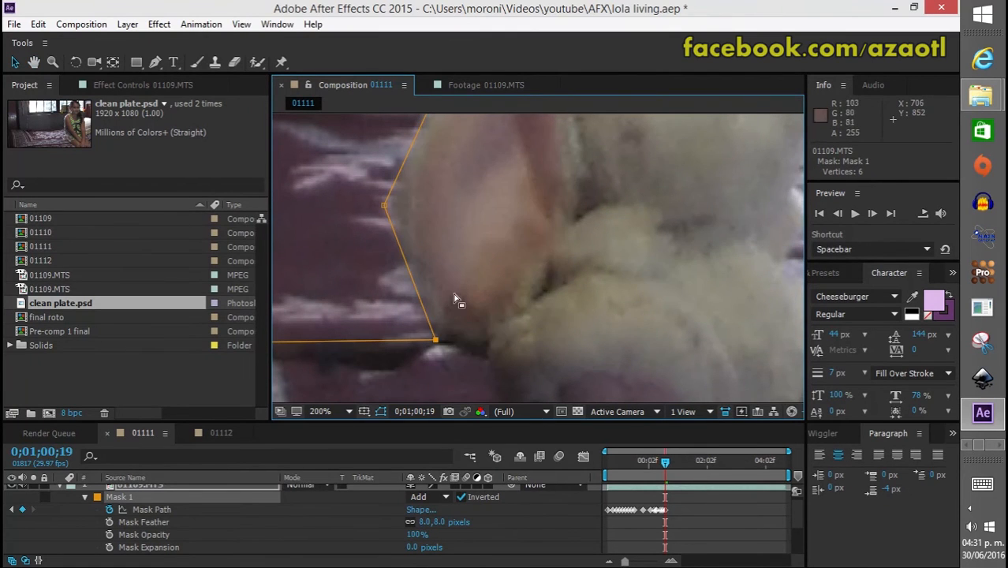
pyautogui.press('pagedown')
pyautogui.moveTo(434, 340); pyautogui.dragTo(451, 387)
pyautogui.press('pageup')
pyautogui.moveTo(319, 321); pyautogui.dragTo(540, 263)
pyautogui.moveTo(434, 286); pyautogui.dragTo(437, 340)
pyautogui.scroll(-1, 505, 314)
pyautogui.moveTo(577, 224); pyautogui.dragTo(489, 326)
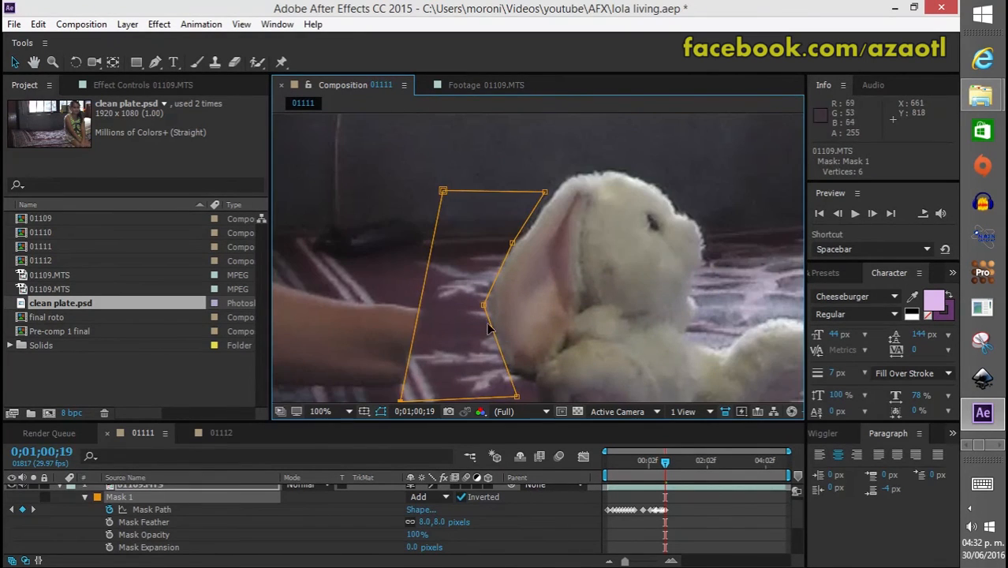
# - Advance to 0;01;00;24 and refit the mask vertices along the rabbit's ear and lower body
pyautogui.press('pageup')
pyautogui.moveTo(513, 394); pyautogui.dragTo(497, 235)
pyautogui.press('pagedown')
pyautogui.press('pagedown')
pyautogui.press('pagedown')
pyautogui.press('pagedown')
pyautogui.press('pagedown')
pyautogui.press('pagedown')
pyautogui.moveTo(505, 271); pyautogui.dragTo(500, 306)
pyautogui.moveTo(479, 183); pyautogui.dragTo(486, 204)
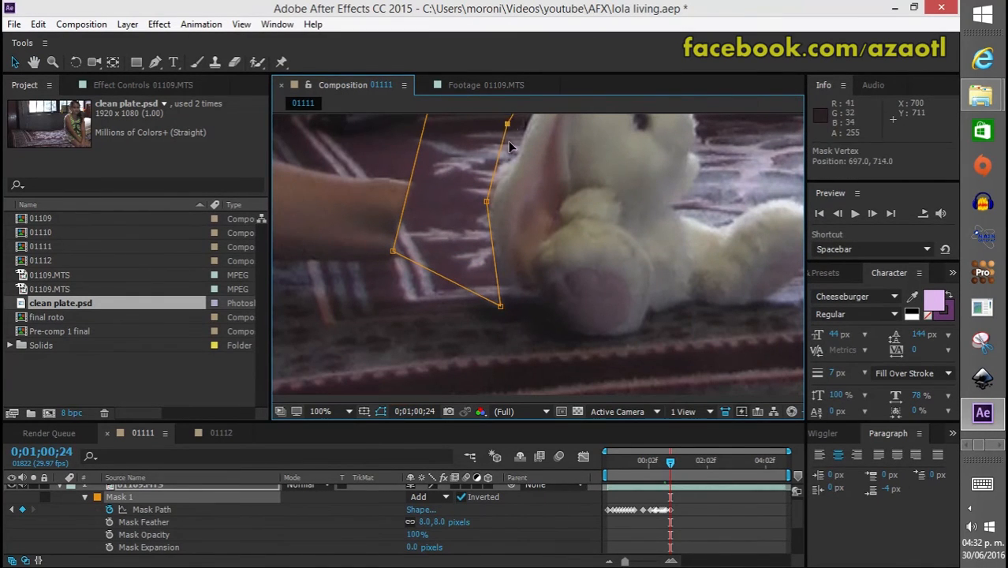
# - Advance three frames past 0;01;00;24 and reshape the three lower mask vertices around the rabbit's ear and body
pyautogui.press('pagedown')
pyautogui.press('pagedown')
pyautogui.press('pagedown')
pyautogui.moveTo(473, 323)
pyautogui.mouseDown()
pyautogui.moveTo(457, 332)
pyautogui.moveTo(466, 332)
pyautogui.mouseUp()
pyautogui.moveTo(460, 278); pyautogui.dragTo(464, 285)
pyautogui.moveTo(474, 383); pyautogui.dragTo(485, 377)
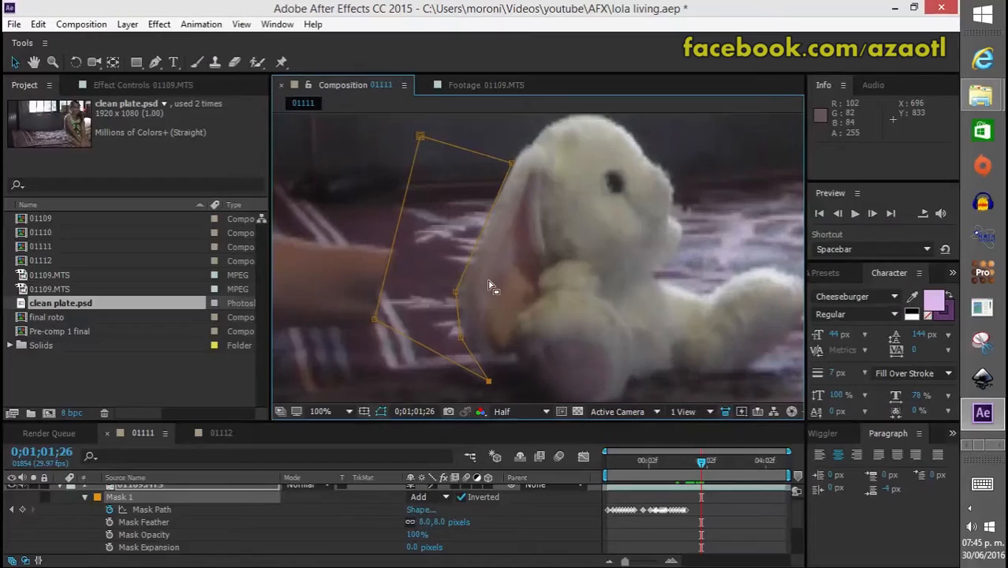
# - Advance past 0;01;01;26, raise the two middle ear vertices, and three frames on pull the bottom vertex toward the rabbit
pyautogui.press('pagedown')
pyautogui.press('pagedown')
pyautogui.moveTo(456, 292); pyautogui.dragTo(459, 285)
pyautogui.moveTo(460, 338); pyautogui.dragTo(464, 311)
pyautogui.press('pagedown')
pyautogui.press('pagedown')
pyautogui.press('pagedown')
pyautogui.moveTo(488, 381)
pyautogui.mouseDown()
pyautogui.moveTo(490, 363)
pyautogui.moveTo(499, 383)
pyautogui.mouseUp()
# - Advance to 0;01;02;07 and nudge the lower ear vertex closer to the rabbit
pyautogui.press('pagedown')
pyautogui.press('pagedown')
pyautogui.press('pagedown')
pyautogui.press('pagedown')
pyautogui.press('pagedown')
pyautogui.press('pagedown')
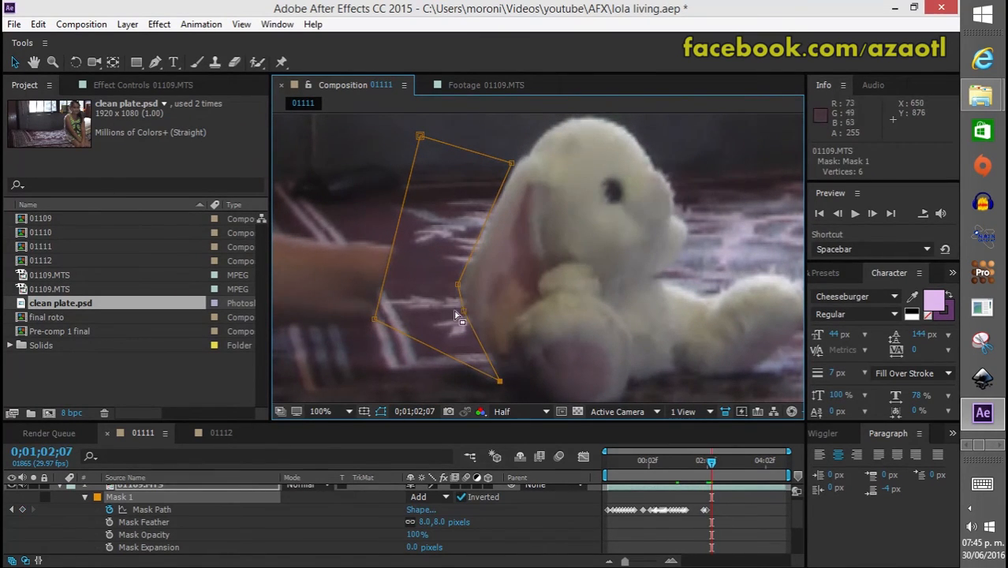
pyautogui.moveTo(464, 312)
pyautogui.mouseDown()
pyautogui.moveTo(459, 348)
pyautogui.moveTo(467, 310)
pyautogui.mouseUp()
# - Advance to 0;01;02;12, refit the mask vertices beside the rabbit, and extend the outer bottom corner downward
pyautogui.press('pagedown')
pyautogui.press('pagedown')
pyautogui.press('pagedown')
pyautogui.press('pagedown')
pyautogui.press('pagedown')
pyautogui.moveTo(457, 284); pyautogui.dragTo(450, 246)
pyautogui.moveTo(469, 310); pyautogui.dragTo(472, 307)
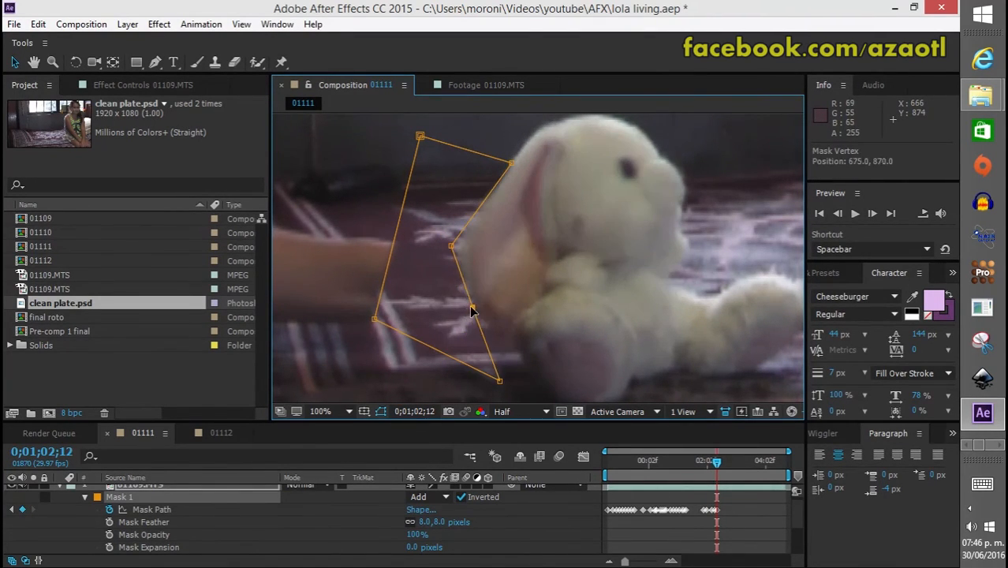
pyautogui.moveTo(500, 380)
pyautogui.mouseDown()
pyautogui.moveTo(506, 368)
pyautogui.moveTo(513, 379)
pyautogui.mouseUp()
pyautogui.moveTo(374, 319); pyautogui.dragTo(380, 386)
# - Step back through the preceding frames and extend the mask's outer bottom corner downward there, including at 0;01;02;09
pyautogui.press('pageup')
pyautogui.press('pageup')
pyautogui.moveTo(375, 321); pyautogui.dragTo(377, 387)
pyautogui.press('pagedown')
pyautogui.press('pageup')
pyautogui.press('pageup')
pyautogui.press('pageup')
pyautogui.press('pageup')
pyautogui.press('pageup')
pyautogui.press('pageup')
pyautogui.press('pageup')
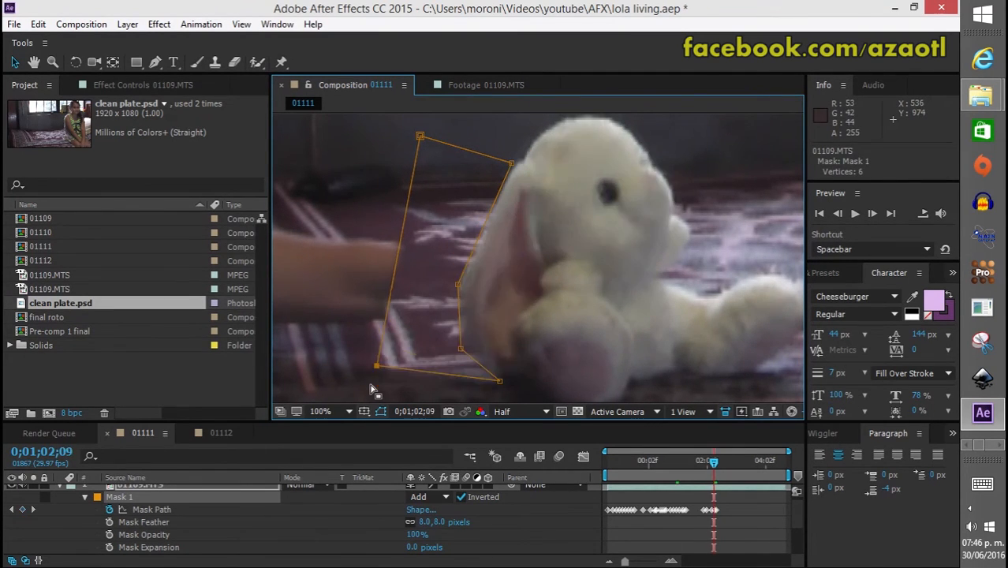
pyautogui.moveTo(375, 320); pyautogui.dragTo(364, 398)
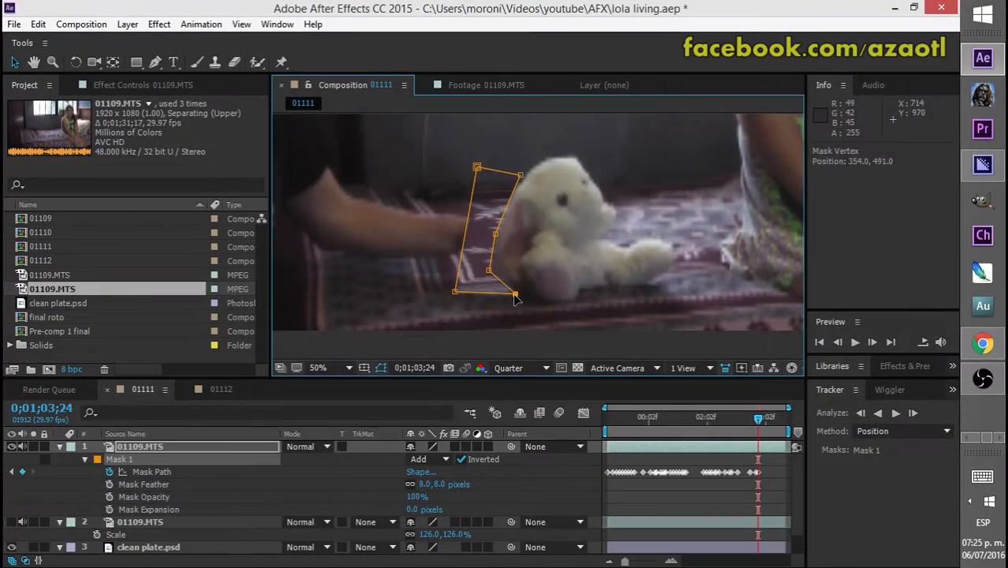
# - Advance past 0;01;03;24 and shift the two middle mask vertices slightly away from the rabbit's ear
pyautogui.click(867, 342)
pyautogui.click(867, 342)
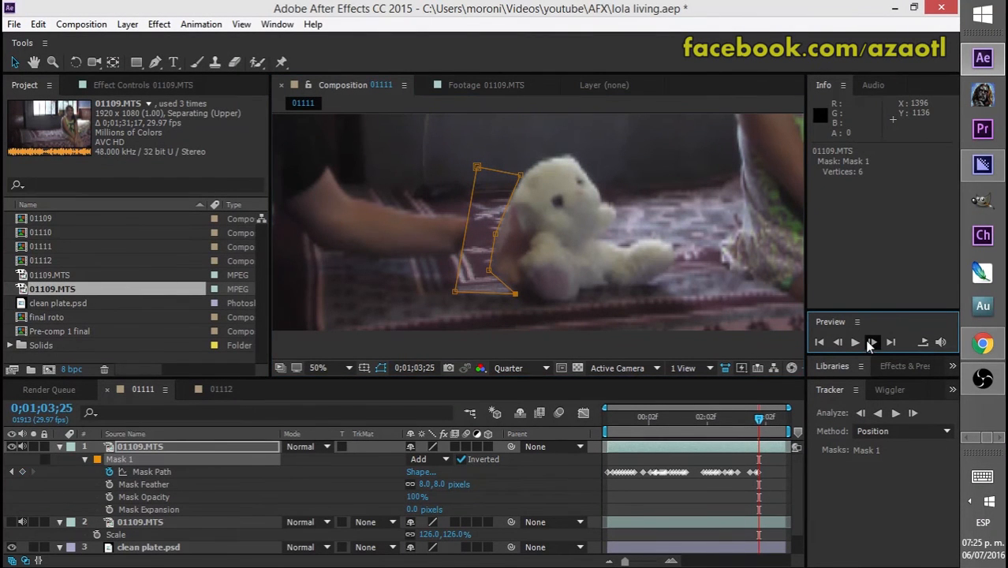
pyautogui.moveTo(489, 272); pyautogui.dragTo(487, 271)
pyautogui.moveTo(494, 234); pyautogui.dragTo(490, 235)
pyautogui.click(837, 343)
# - Advance to 0;01;04;01 and raise the four mask vertices bordering the rabbit's head, ear and lower body
pyautogui.click(873, 343)
pyautogui.click(873, 342)
pyautogui.click(872, 343)
pyautogui.click(873, 342)
pyautogui.click(872, 342)
pyautogui.click(873, 342)
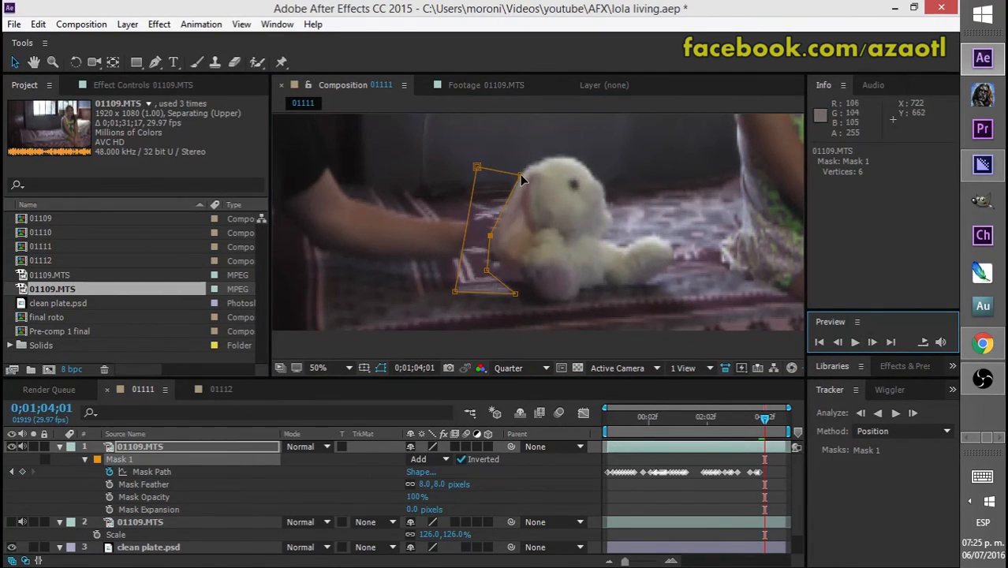
pyautogui.moveTo(521, 174); pyautogui.dragTo(520, 170)
pyautogui.moveTo(490, 235); pyautogui.dragTo(489, 231)
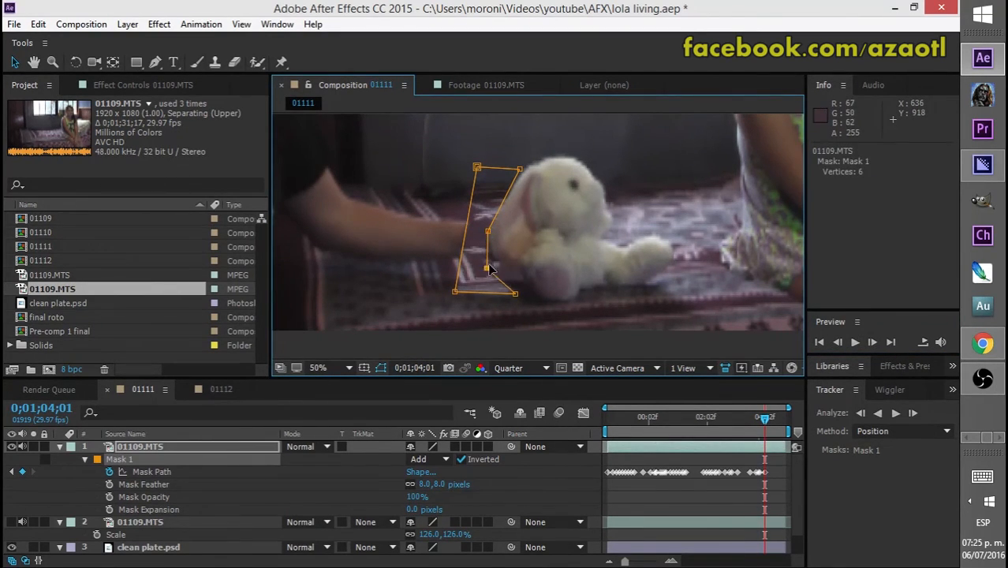
pyautogui.moveTo(488, 267); pyautogui.dragTo(490, 255)
pyautogui.moveTo(516, 294); pyautogui.dragTo(516, 284)
# - Refit the three lower mask vertices to the rabbit's ear and body at 0;01;04;02 and advance to 0;01;04;03
pyautogui.click(873, 342)
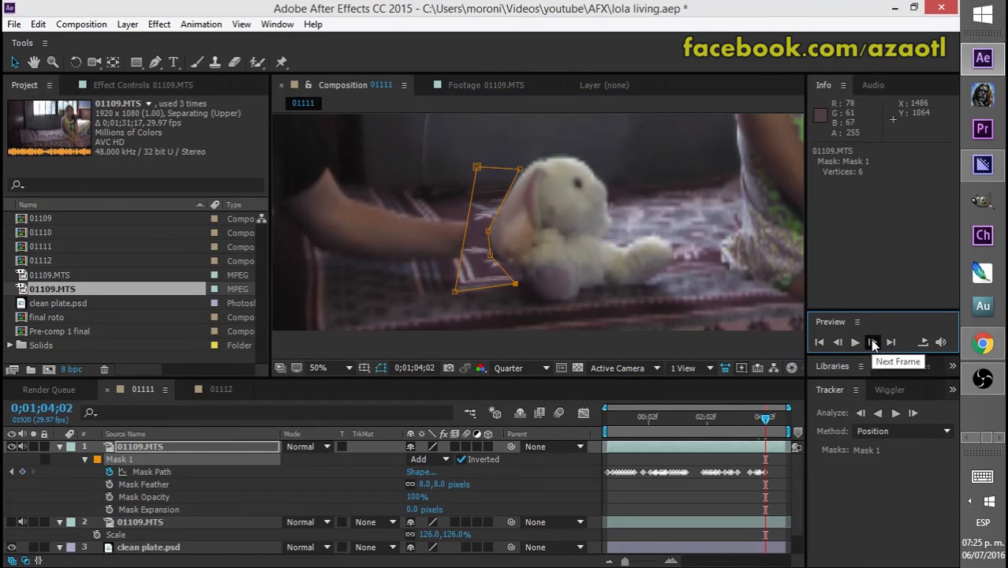
pyautogui.moveTo(488, 231); pyautogui.dragTo(514, 279)
pyautogui.click(873, 343)
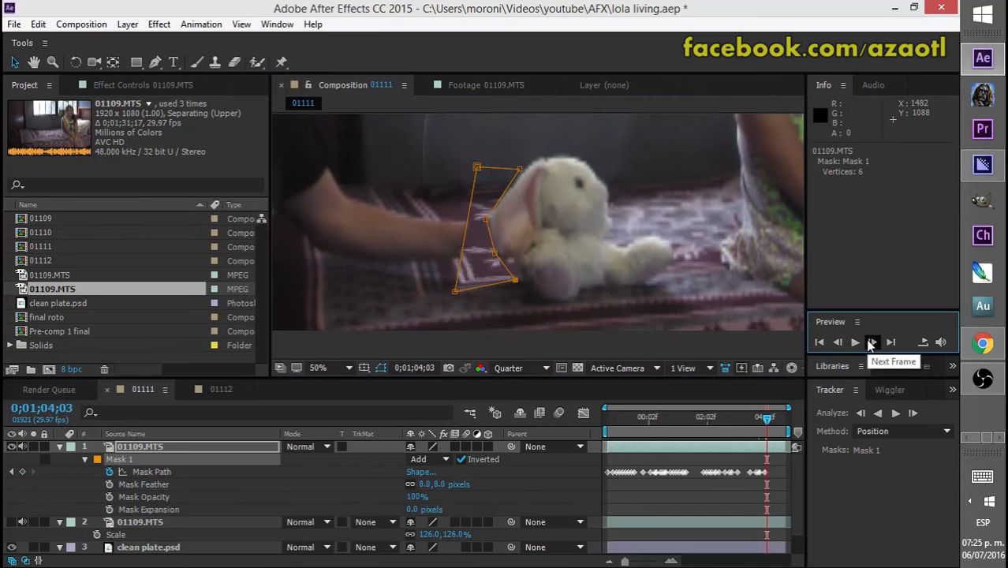
# - Advance to 0;01;04;07, lower the vertex beneath the rabbit's ear slightly, and continue forward to 0;01;04;11
pyautogui.click(873, 343)
pyautogui.click(873, 343)
pyautogui.click(872, 344)
pyautogui.click(873, 344)
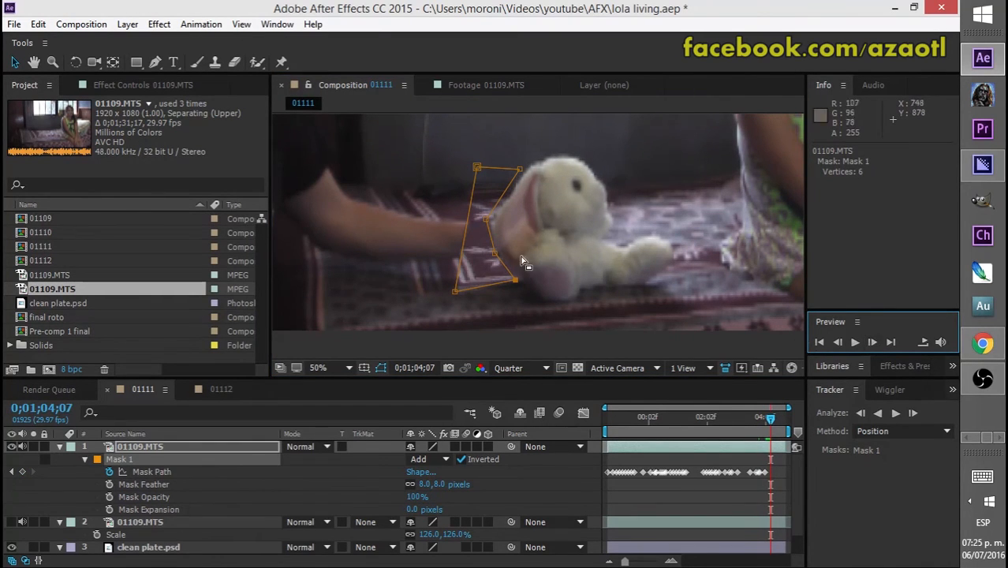
pyautogui.moveTo(495, 253); pyautogui.dragTo(497, 261)
pyautogui.click(872, 346)
pyautogui.click(872, 345)
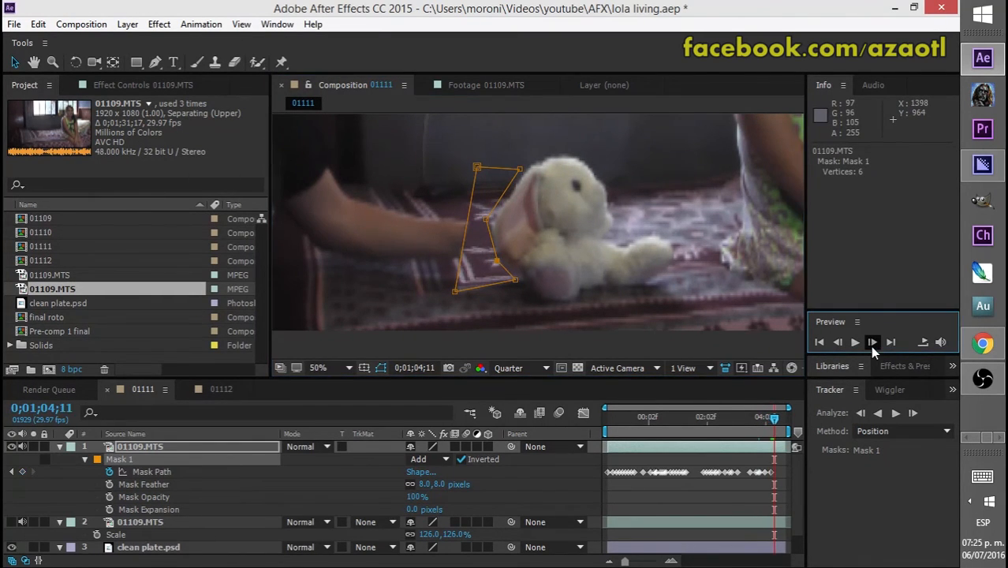
# - Advance to 0;01;04;21 and shift the two lower mask vertices beside the rabbit's ear and body slightly outward
pyautogui.click(872, 346)
pyautogui.click(872, 346)
pyautogui.click(873, 346)
pyautogui.click(872, 345)
pyautogui.click(873, 346)
pyautogui.click(872, 345)
pyautogui.click(873, 346)
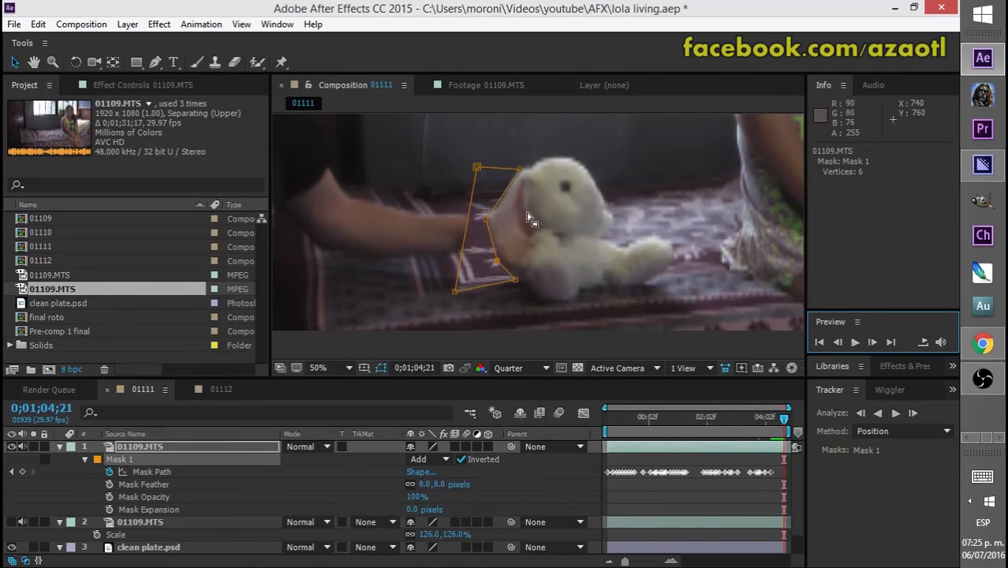
pyautogui.moveTo(502, 257); pyautogui.dragTo(495, 264)
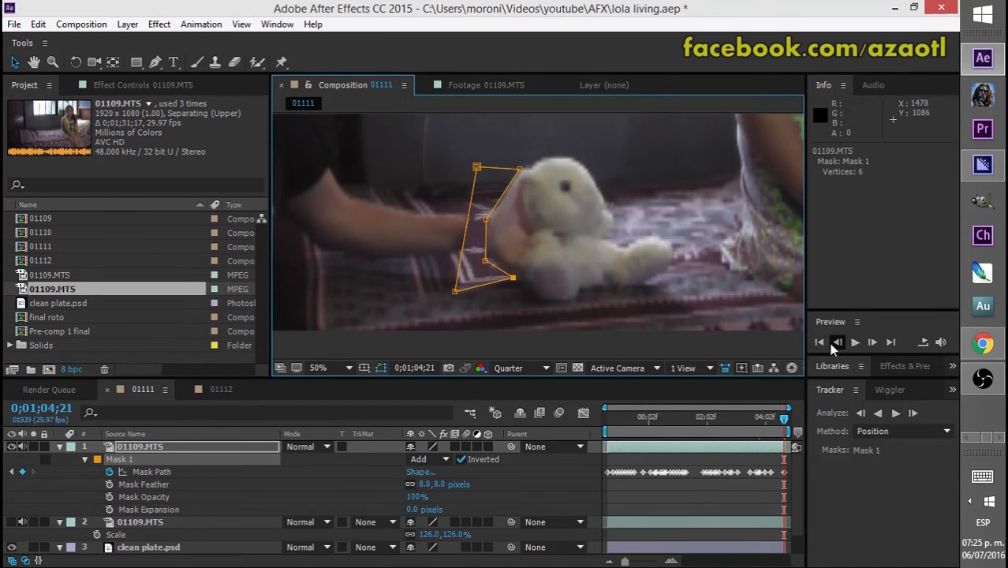
# - Step back to 0;01;04;15 and nudge the two middle mask vertices slightly toward the rabbit's ear
pyautogui.click(837, 344)
pyautogui.click(837, 344)
pyautogui.click(837, 344)
pyautogui.click(837, 344)
pyautogui.click(837, 344)
pyautogui.click(837, 344)
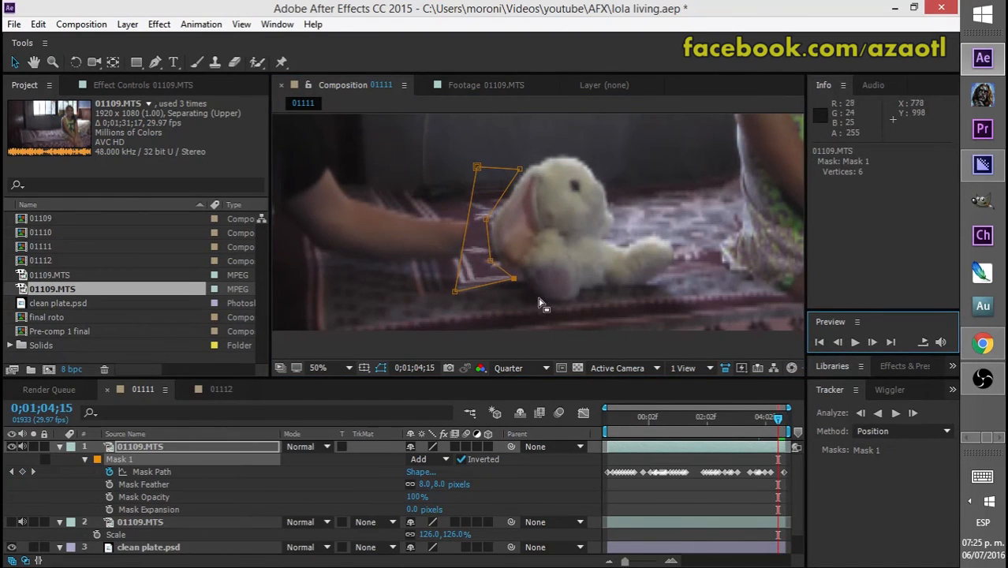
pyautogui.moveTo(489, 264); pyautogui.dragTo(494, 260)
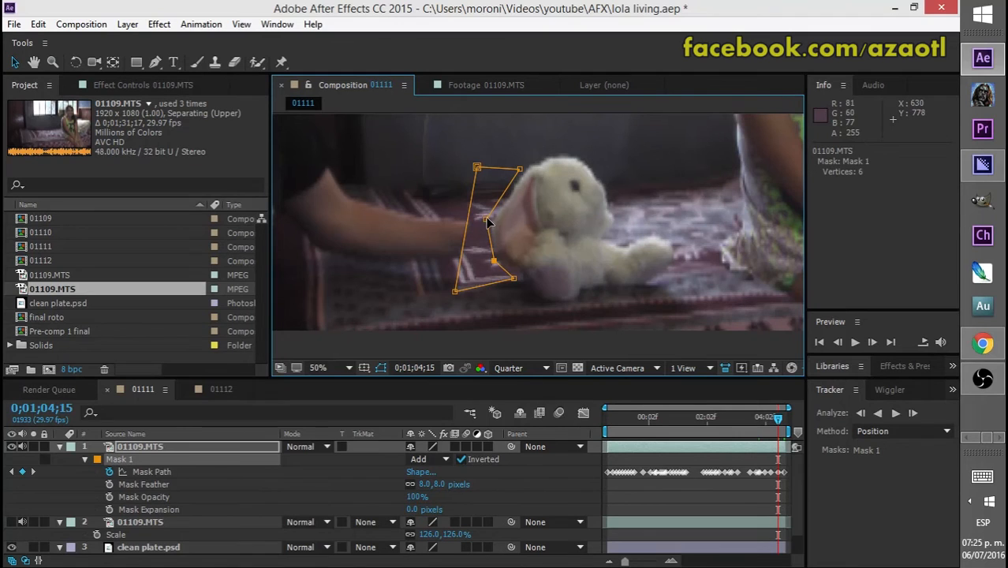
pyautogui.click(487, 220)
# - Step back to 0;01;04;12 and check the mask's fit frame by frame up to 0;01;04;21
pyautogui.click(838, 342)
pyautogui.click(838, 343)
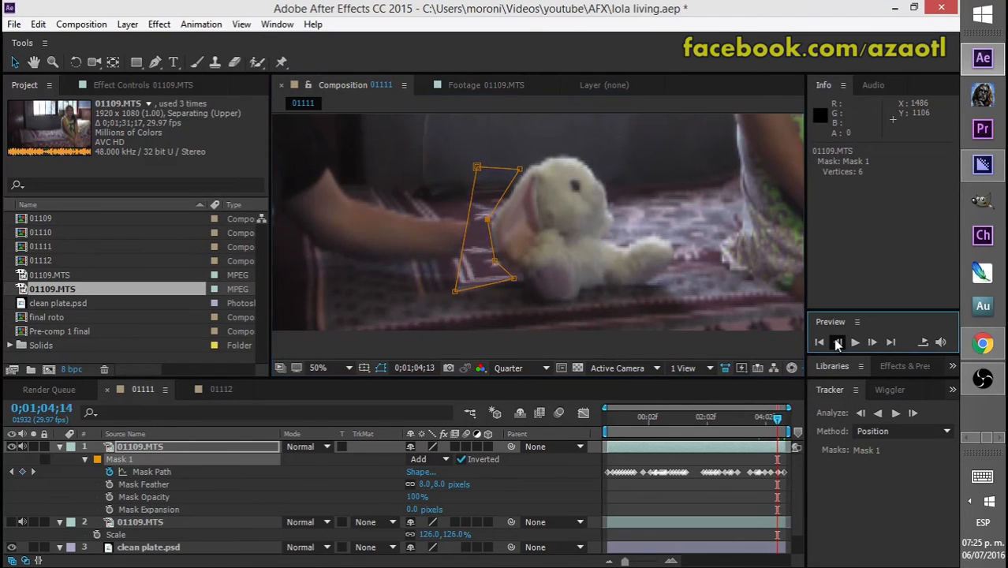
pyautogui.click(872, 343)
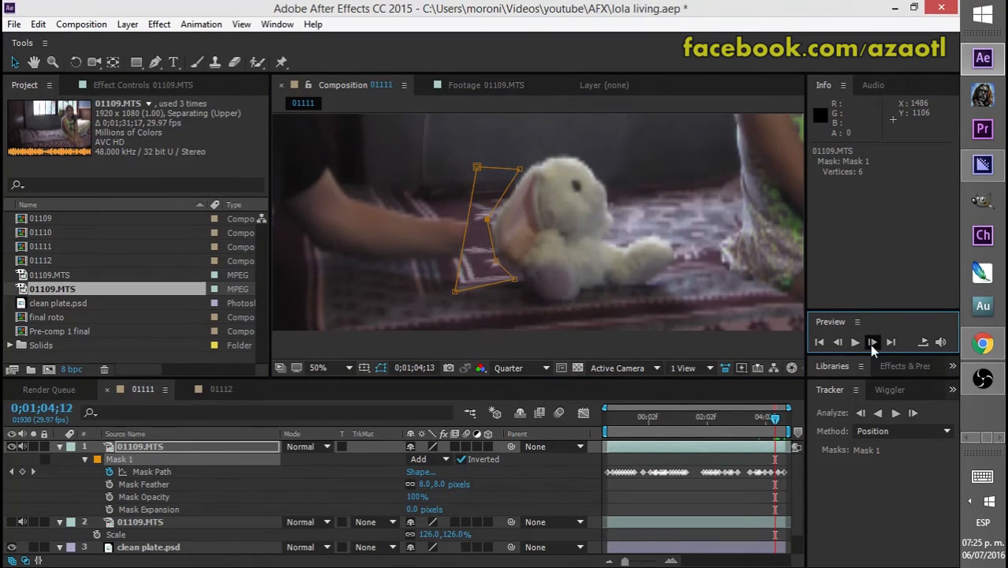
pyautogui.click(872, 343)
pyautogui.click(872, 343)
pyautogui.click(871, 342)
pyautogui.click(872, 343)
pyautogui.click(872, 342)
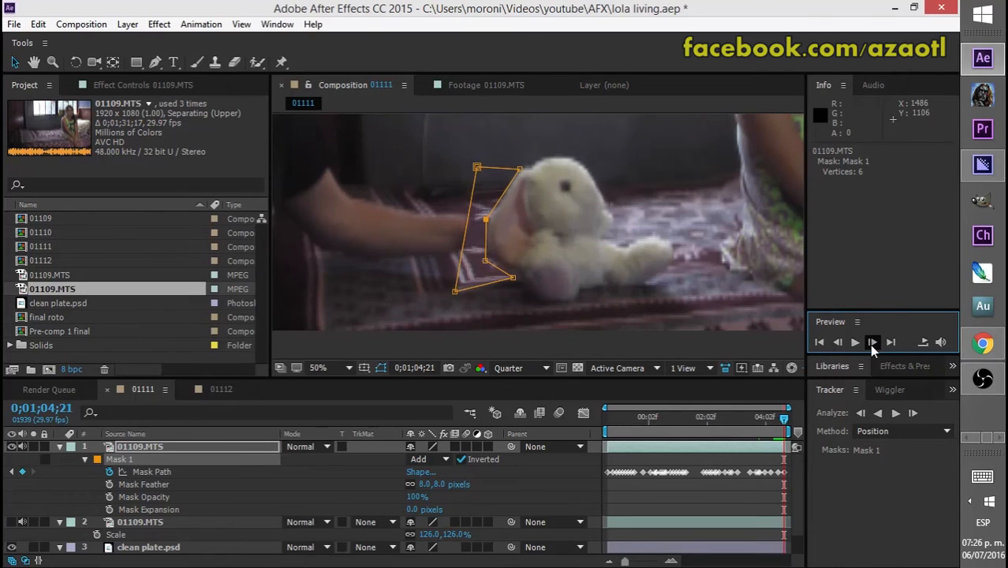
# - Advance to the last frame, 0;01;04;22, and refit the three vertices bordering the rabbit's ear and lower body
pyautogui.click(872, 342)
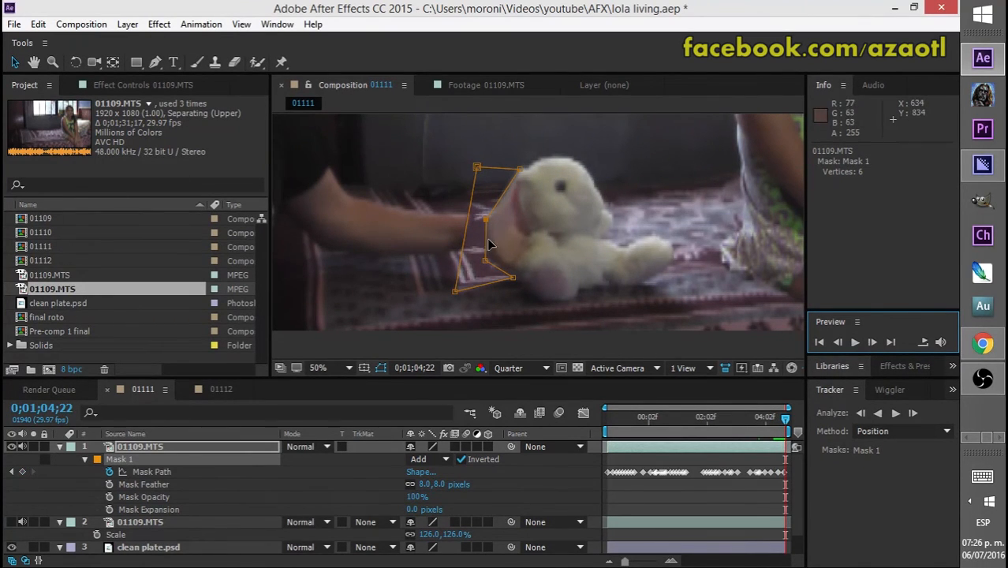
pyautogui.moveTo(487, 245); pyautogui.dragTo(483, 245)
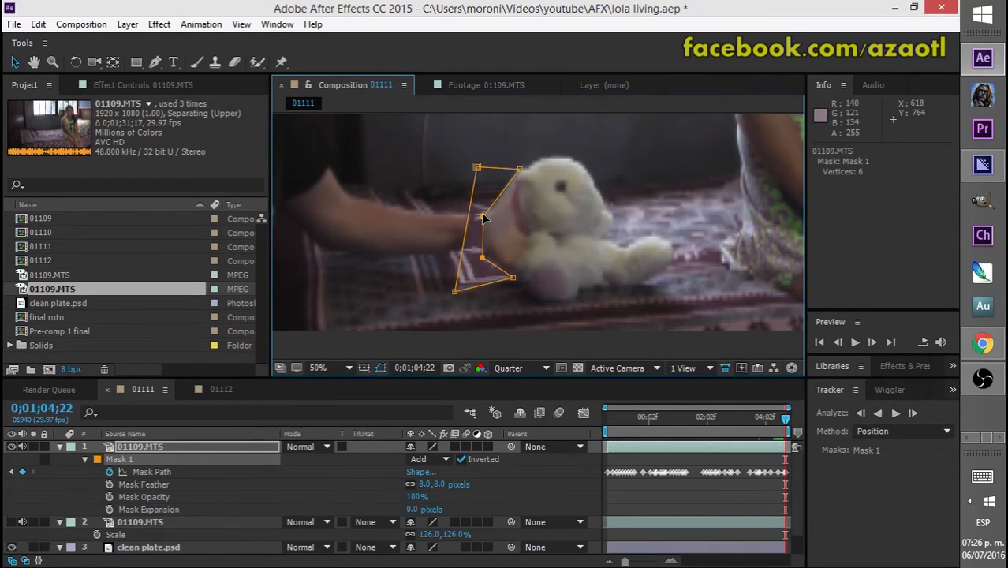
pyautogui.click(484, 218)
pyautogui.click(484, 218)
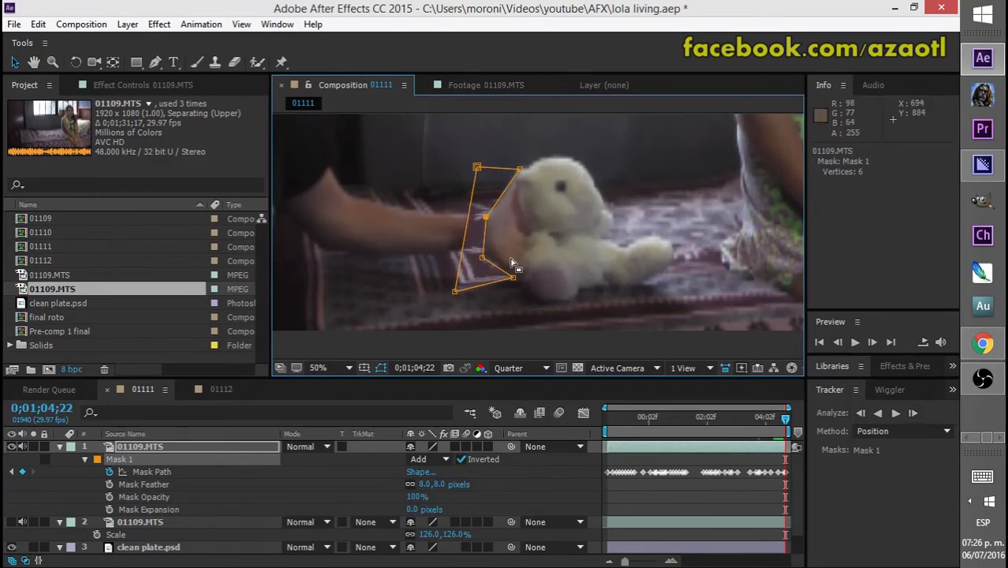
pyautogui.moveTo(513, 277); pyautogui.dragTo(483, 255)
pyautogui.click(871, 344)
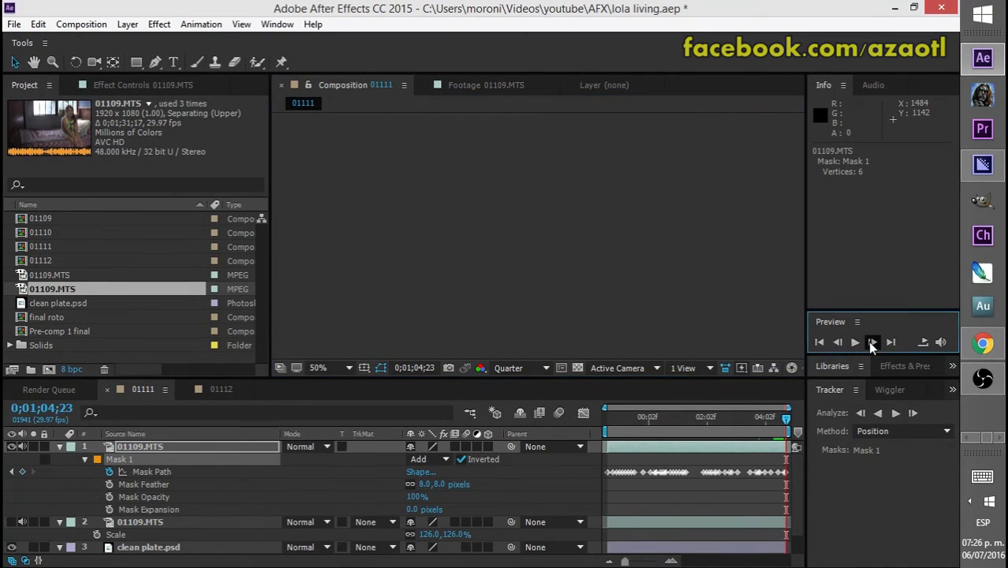
pyautogui.click(839, 343)
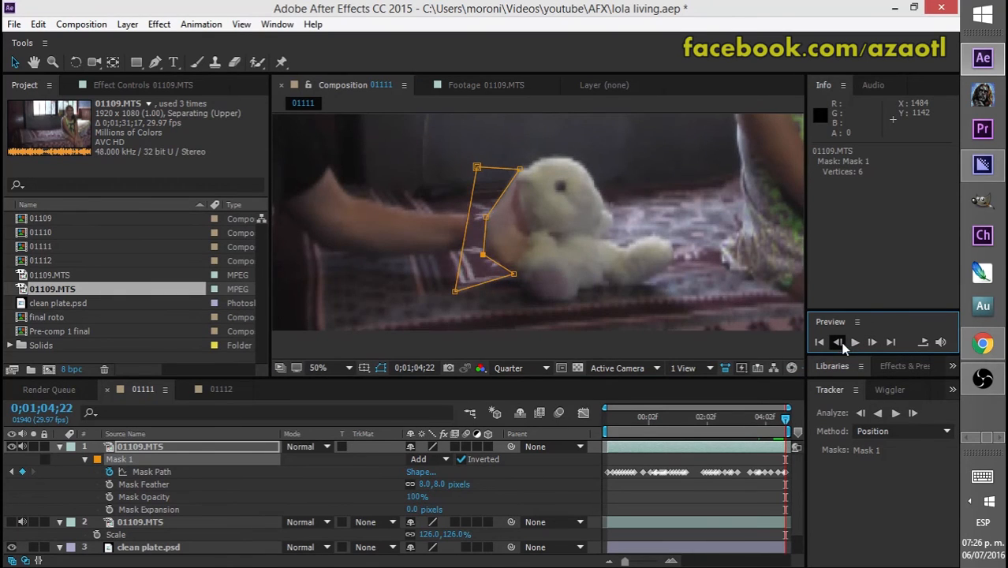
# - Deselect the masked layer and examine the gap between the arm and the rabbit in the last frame
pyautogui.scroll(-1, 517, 233)
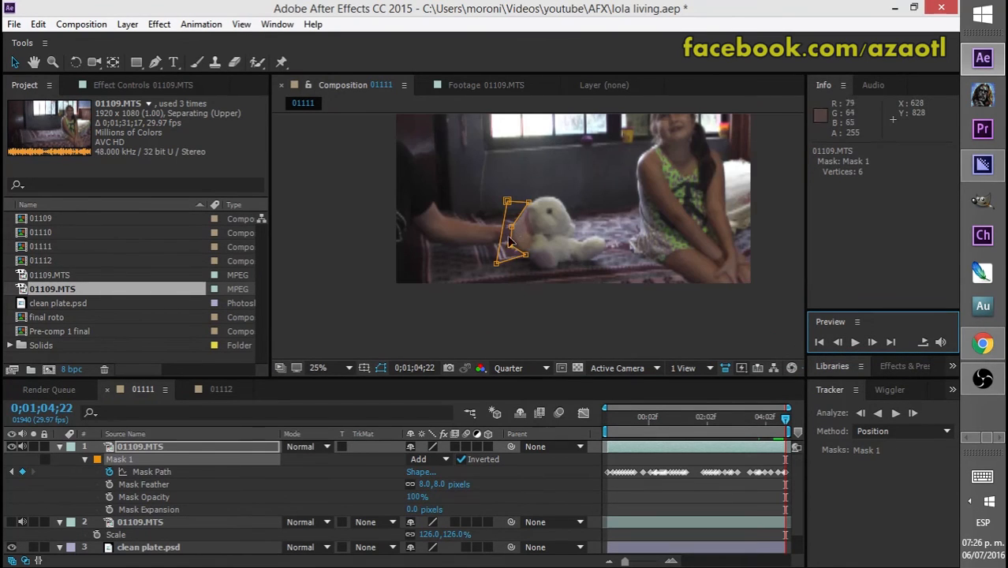
pyautogui.click(374, 306)
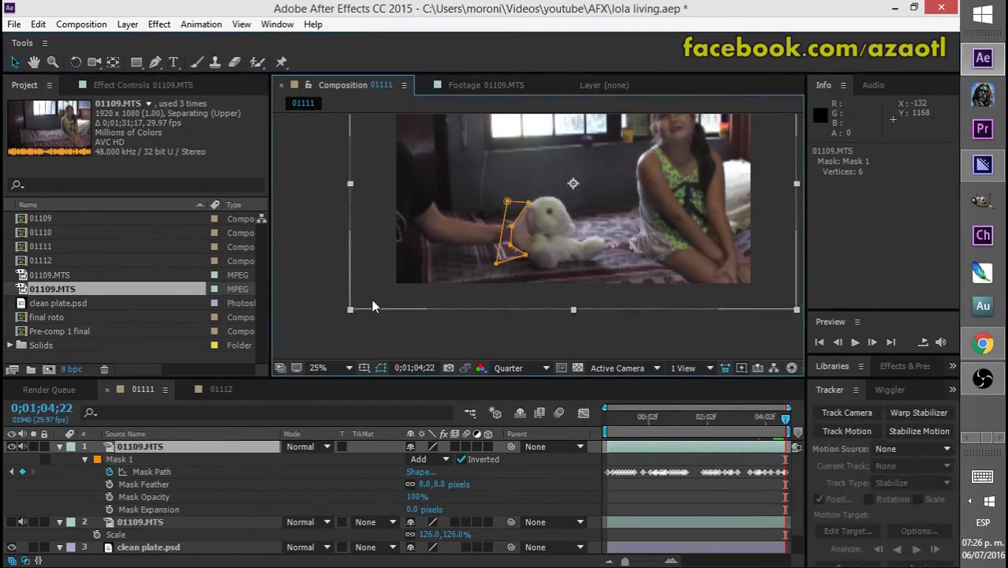
pyautogui.click(374, 308)
pyautogui.scroll(1, 496, 234)
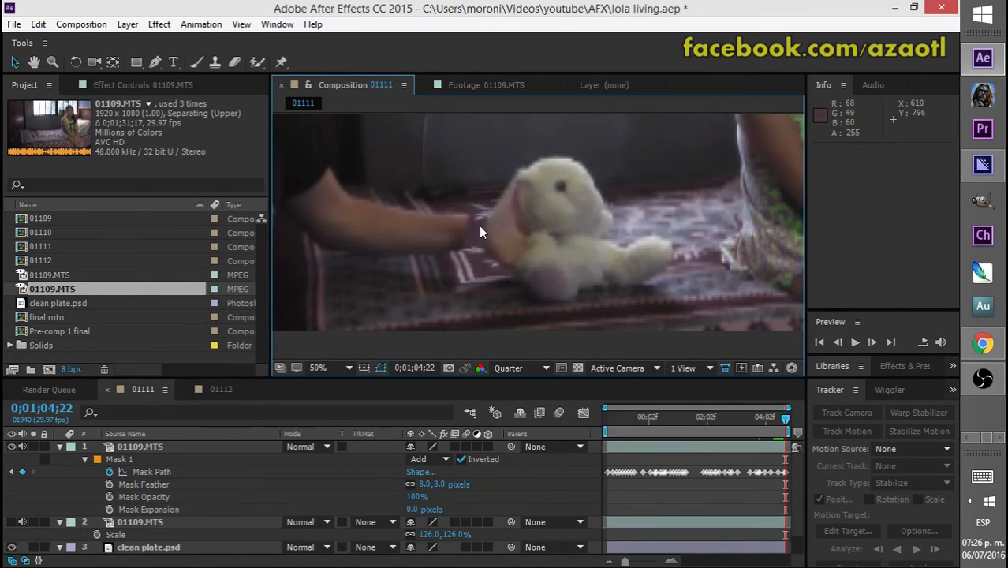
pyautogui.scroll(-2, 479, 227)
pyautogui.scroll(1, 477, 232)
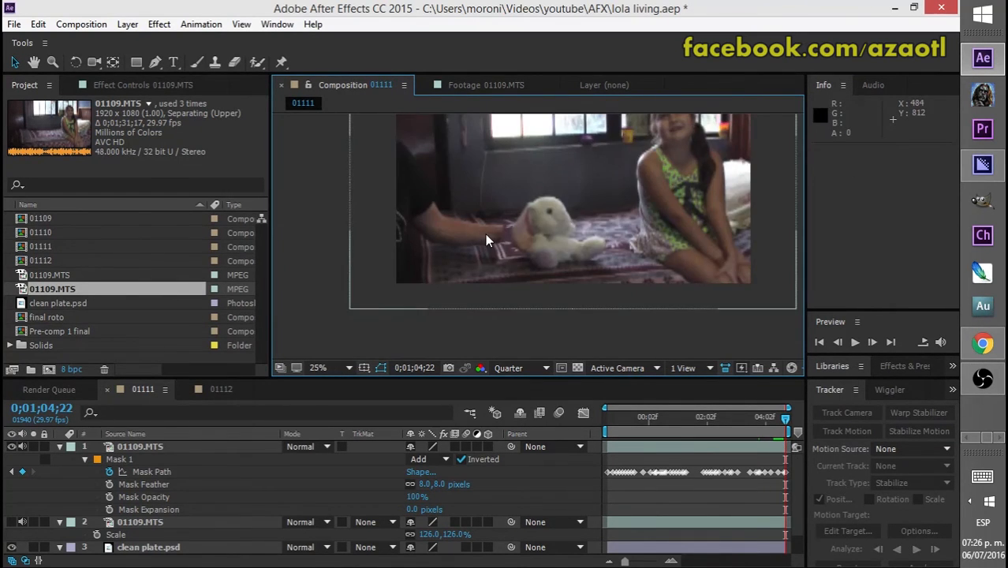
# - Draw a second, six-vertex Pen mask on the top 01109.MTS layer, enclosing the arm and the person beside the rabbit
pyautogui.click(158, 449)
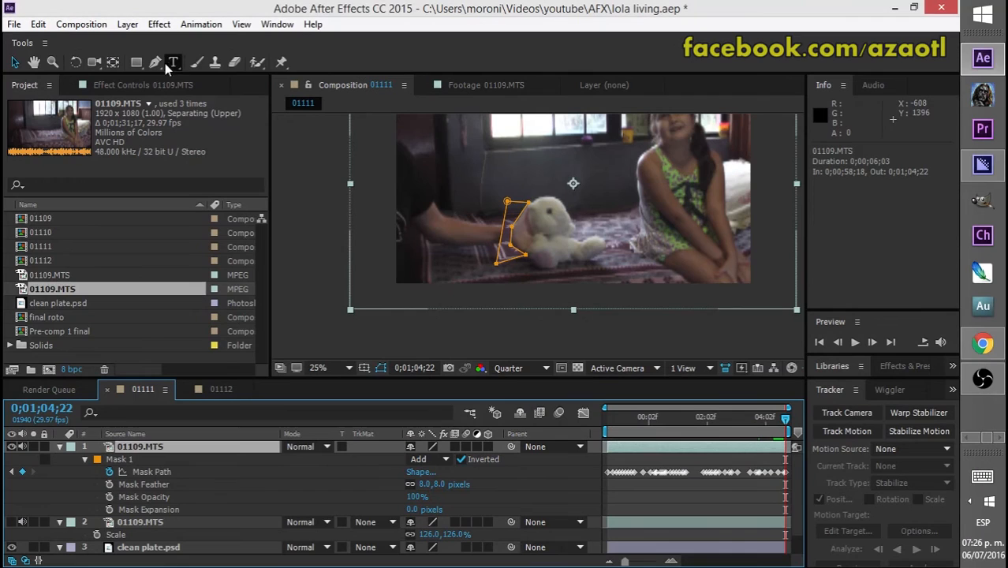
pyautogui.scroll(1, 418, 161)
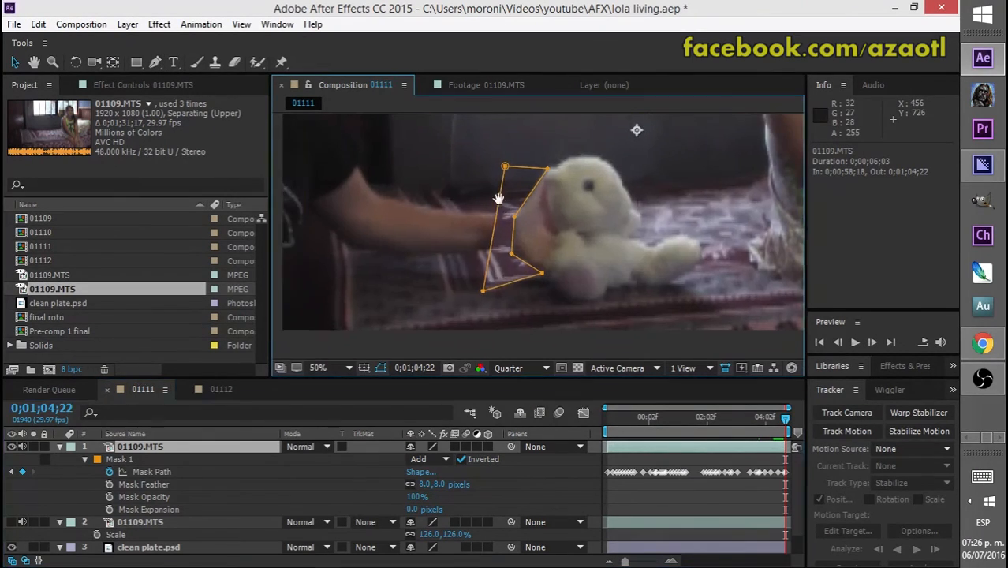
pyautogui.scroll(1, 530, 204)
pyautogui.scroll(-1, 637, 280)
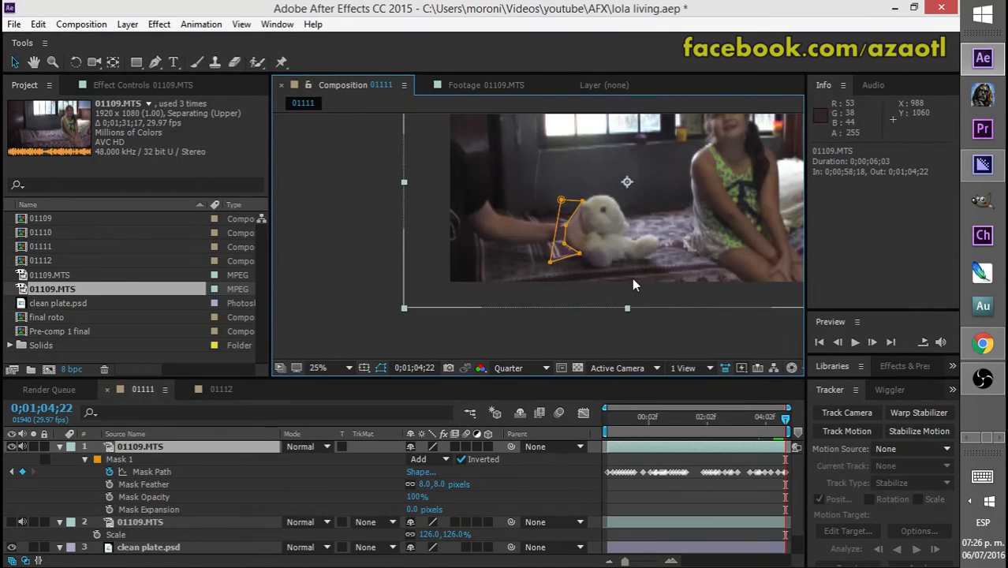
pyautogui.moveTo(513, 201); pyautogui.dragTo(474, 239)
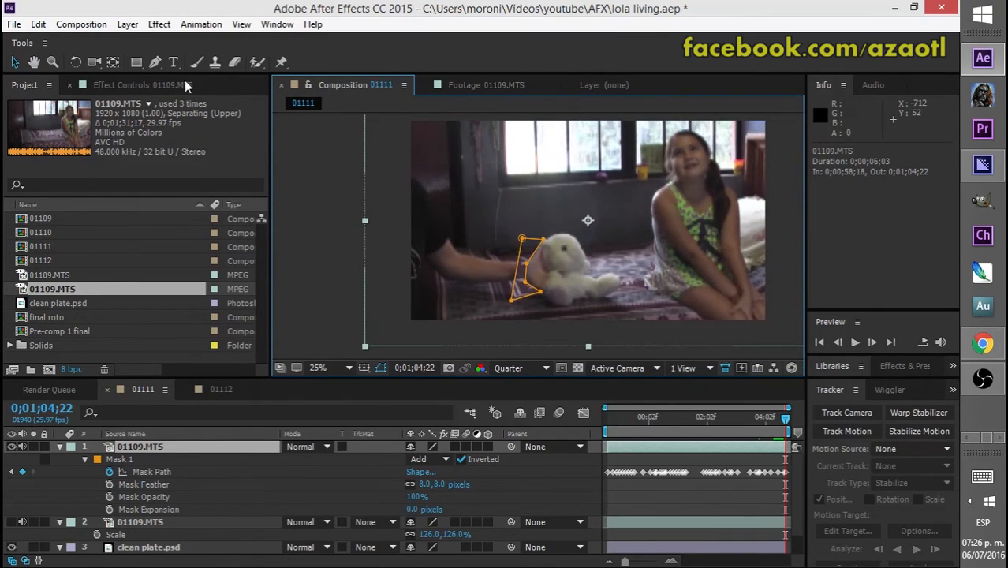
pyautogui.click(156, 64)
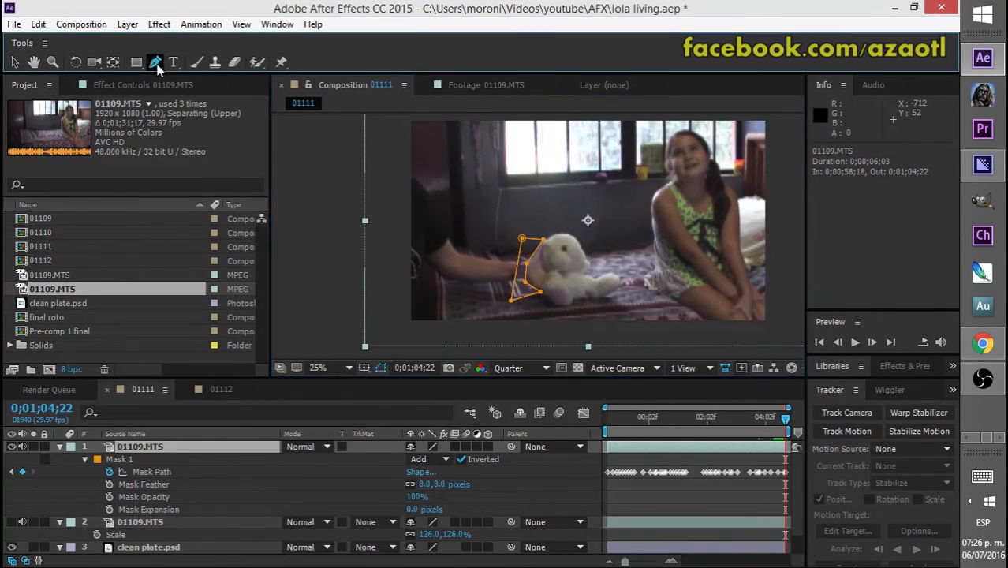
pyautogui.click(462, 121)
pyautogui.click(520, 227)
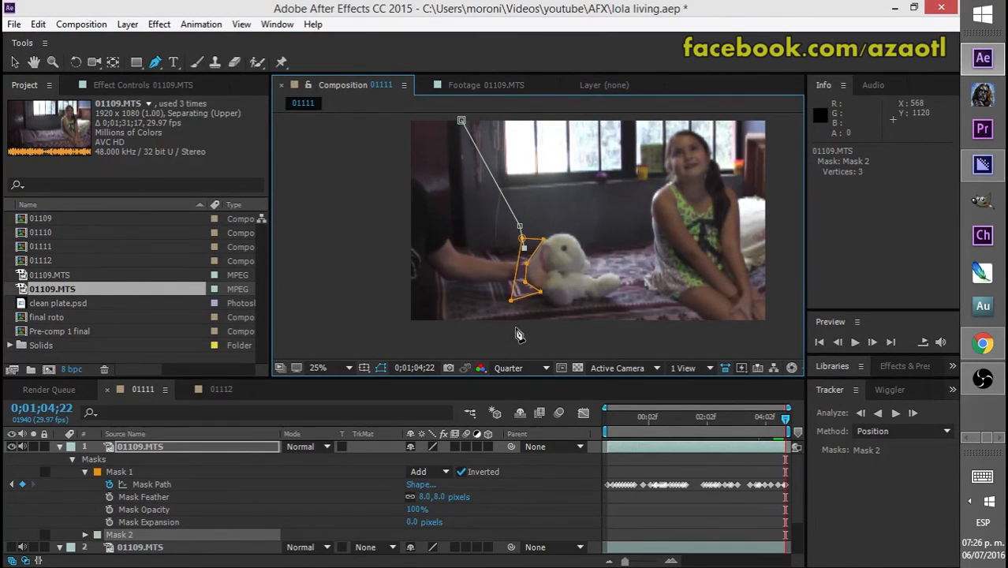
pyautogui.click(364, 326)
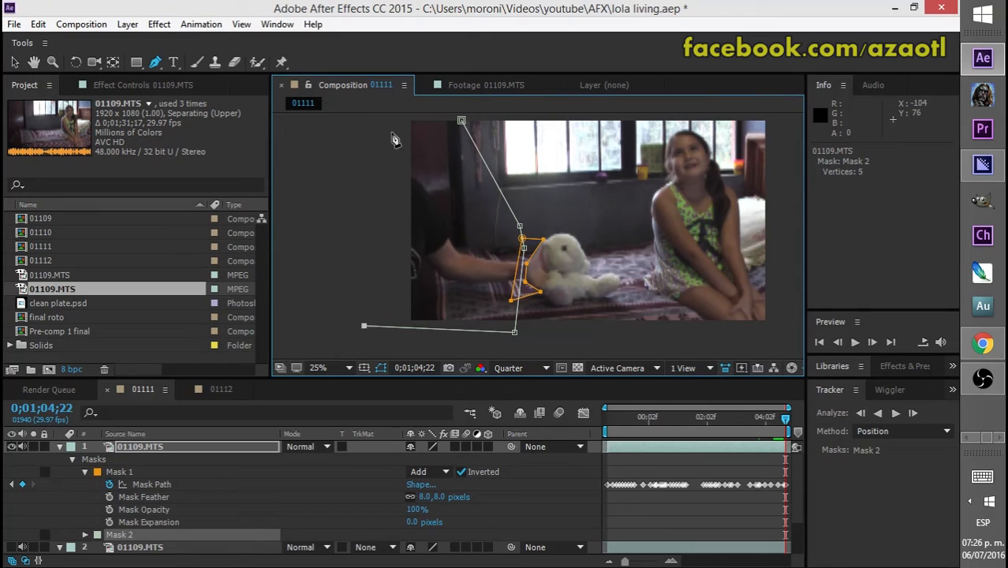
pyautogui.scroll(2, 391, 143)
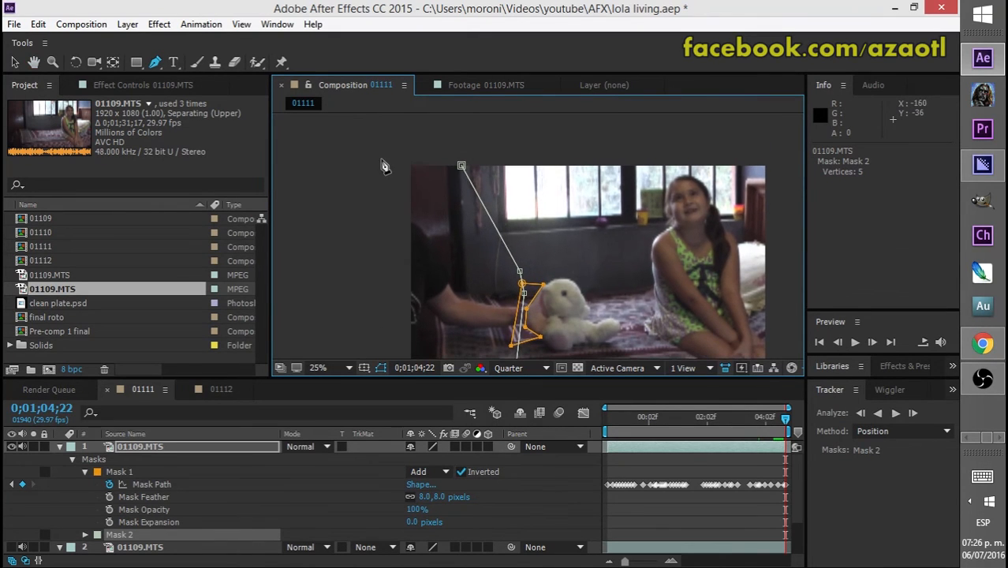
pyautogui.click(381, 160)
pyautogui.click(461, 166)
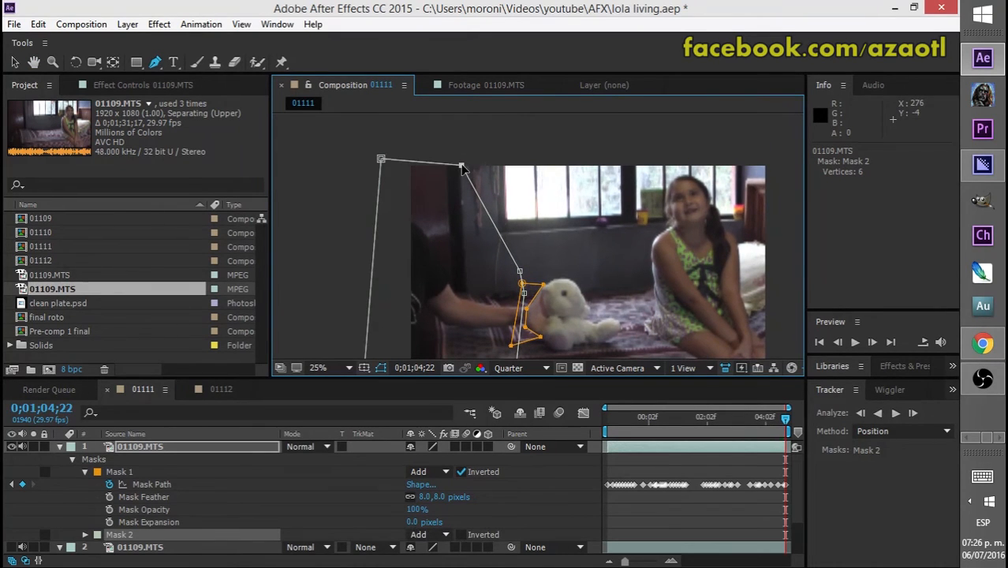
pyautogui.moveTo(462, 165); pyautogui.dragTo(460, 157)
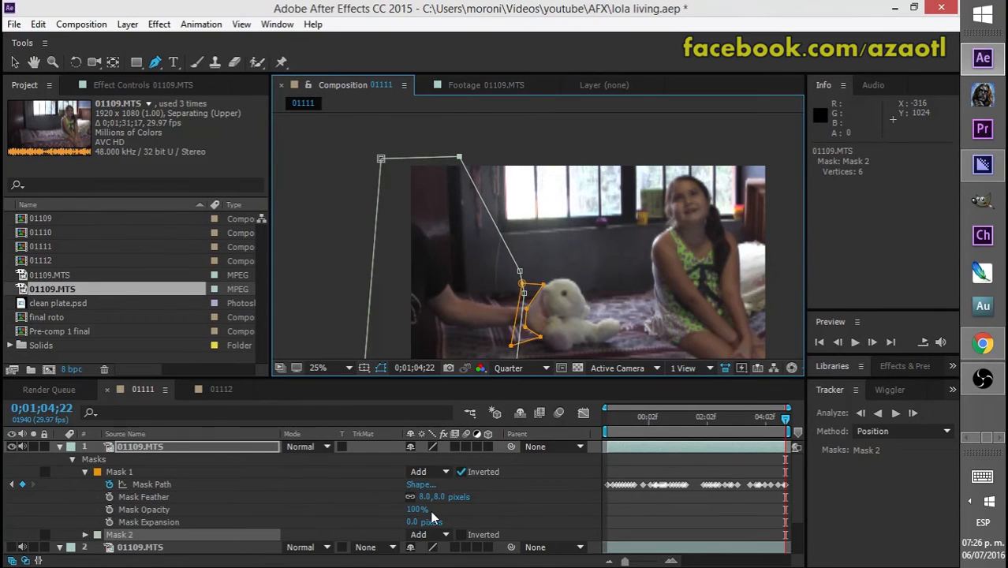
# - Set Mask 2's mode to Subtract, leaving it not inverted
pyautogui.scroll(-1, 432, 513)
pyautogui.click(462, 498)
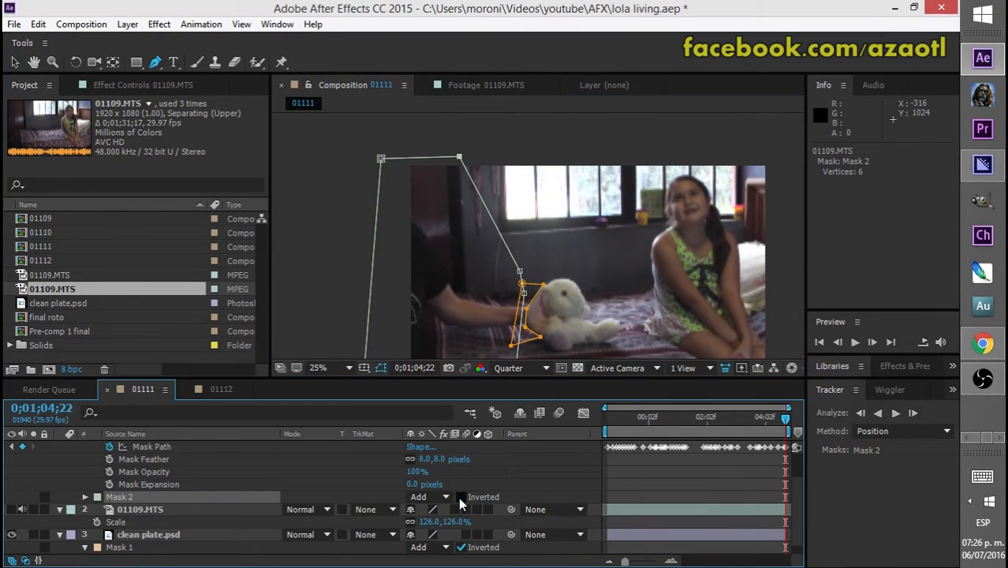
pyautogui.click(444, 498)
pyautogui.click(435, 416)
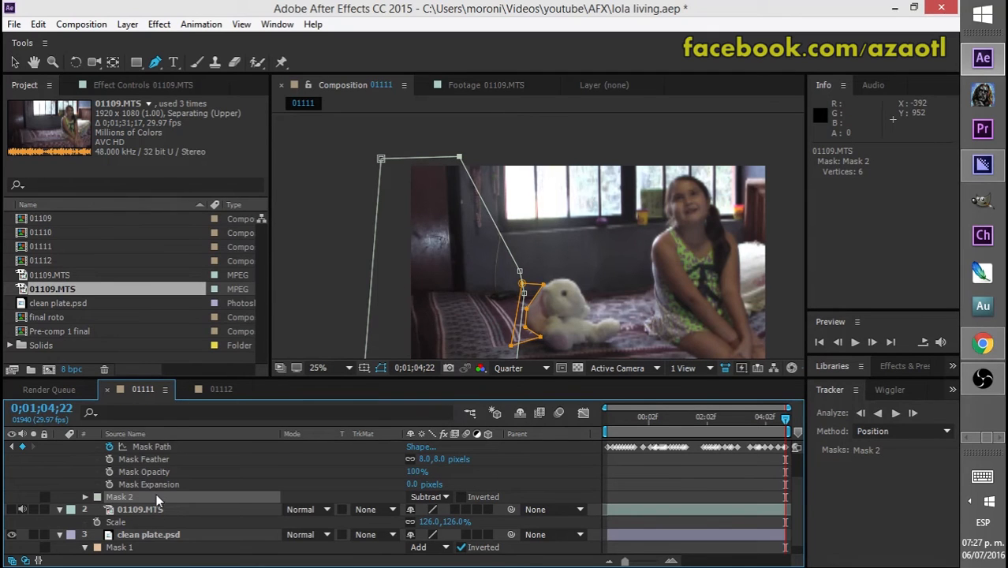
# - Show the mask feather values and set Mask 2's feather to 13 pixels
pyautogui.press('f')
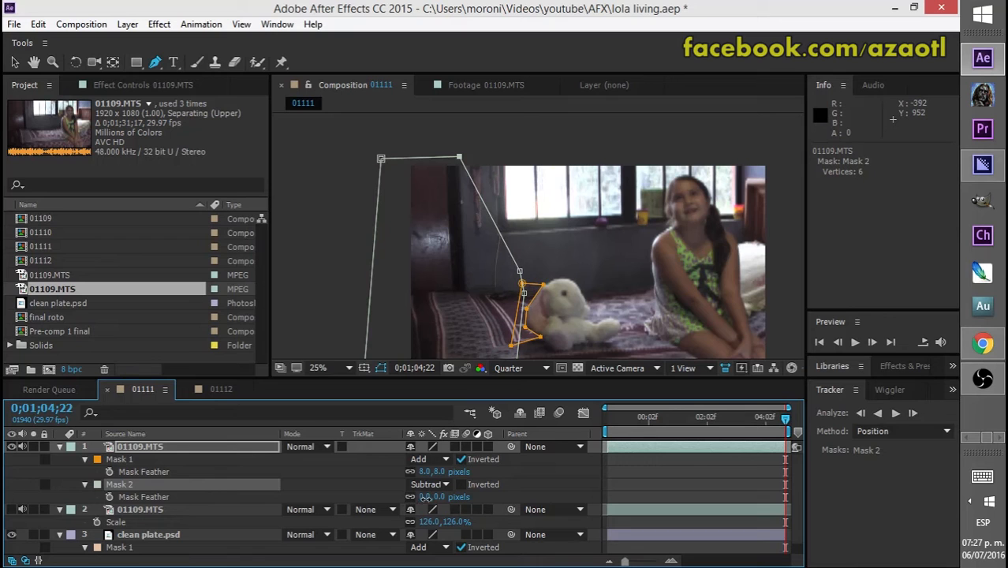
pyautogui.moveTo(426, 498); pyautogui.dragTo(439, 499)
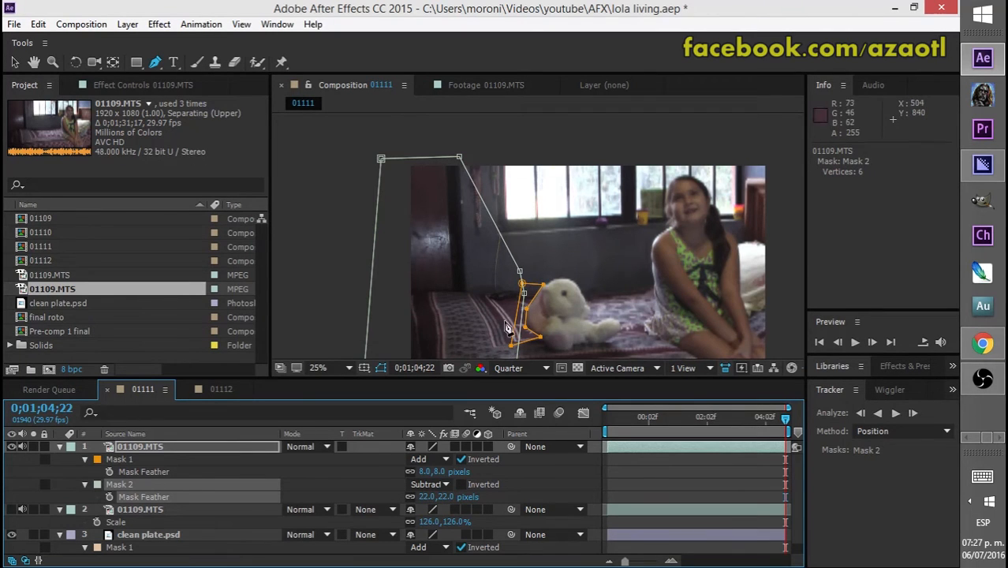
pyautogui.scroll(2, 509, 327)
pyautogui.moveTo(526, 332); pyautogui.dragTo(517, 192)
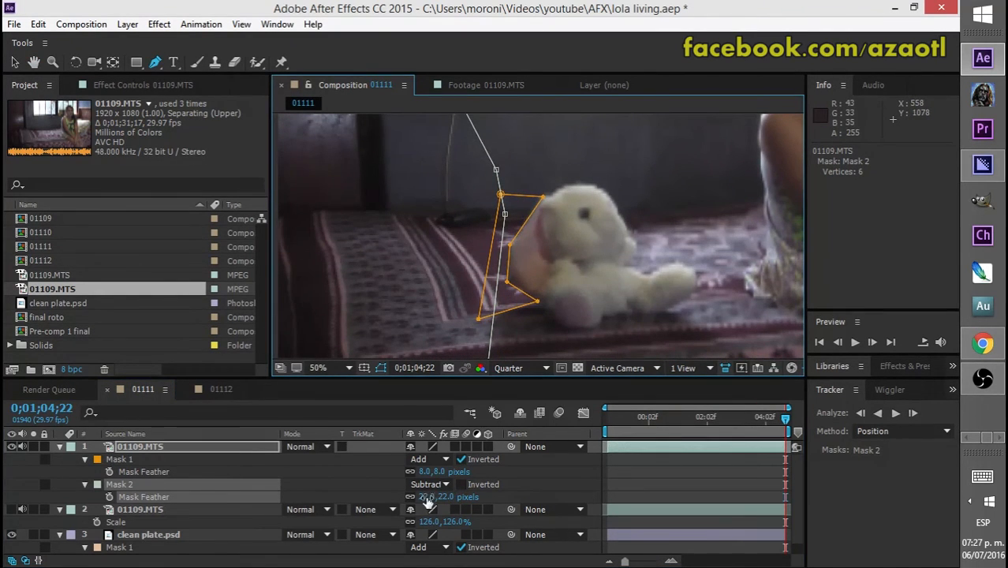
pyautogui.moveTo(423, 497); pyautogui.dragTo(422, 498)
pyautogui.scroll(-2, 443, 206)
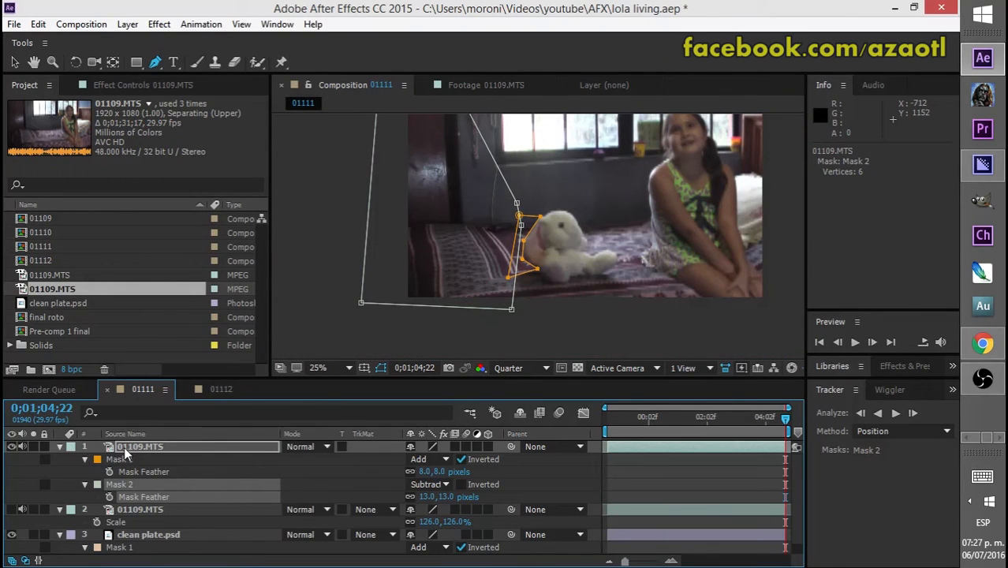
# - Enable keyframing for Mask 2's path at 0;01;04;22, return to 0;00;58;18 and deselect the layer to inspect the frame
pyautogui.click(85, 484)
pyautogui.click(84, 481)
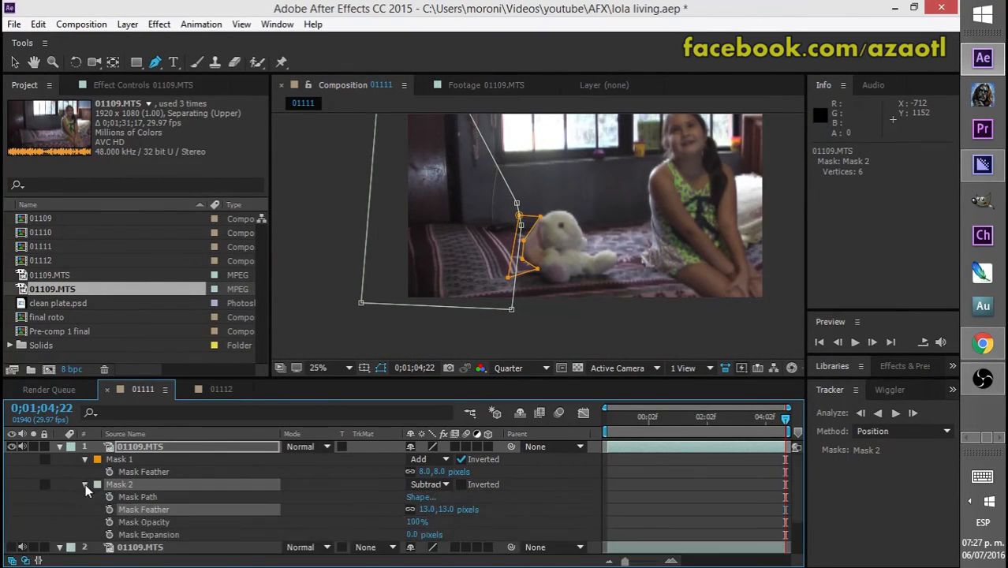
pyautogui.click(109, 497)
pyautogui.moveTo(781, 424); pyautogui.dragTo(606, 430)
pyautogui.scroll(-1, 538, 226)
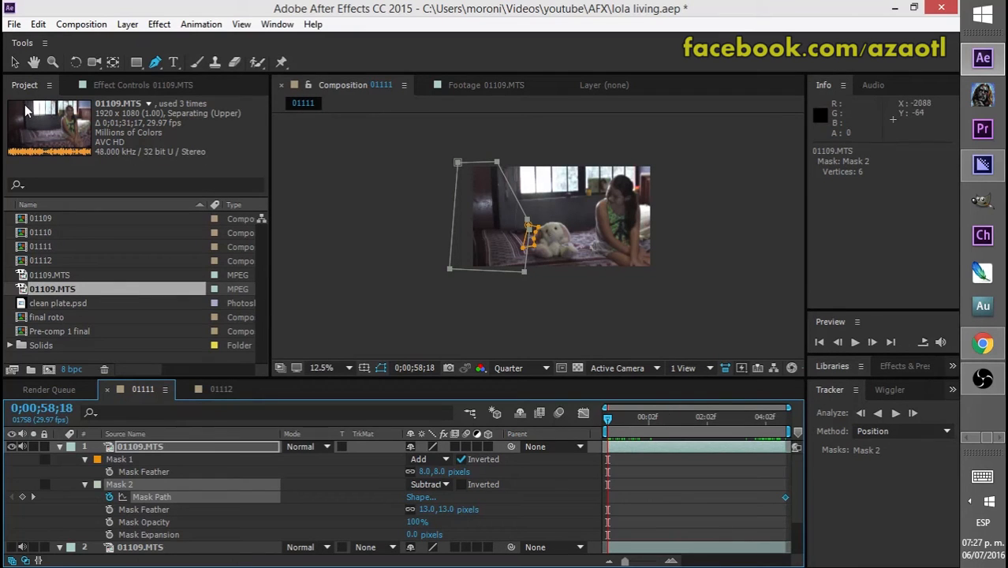
pyautogui.press('v')
pyautogui.click(507, 234)
pyautogui.click(519, 320)
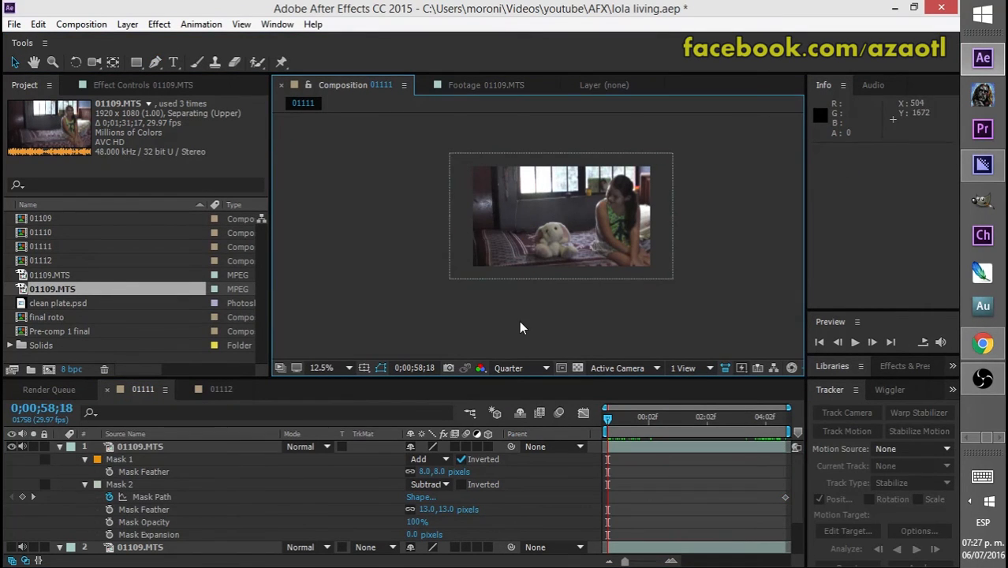
pyautogui.scroll(1, 529, 225)
pyautogui.moveTo(619, 419)
pyautogui.mouseDown()
pyautogui.moveTo(780, 446)
pyautogui.moveTo(628, 424)
pyautogui.moveTo(612, 433)
pyautogui.mouseUp()
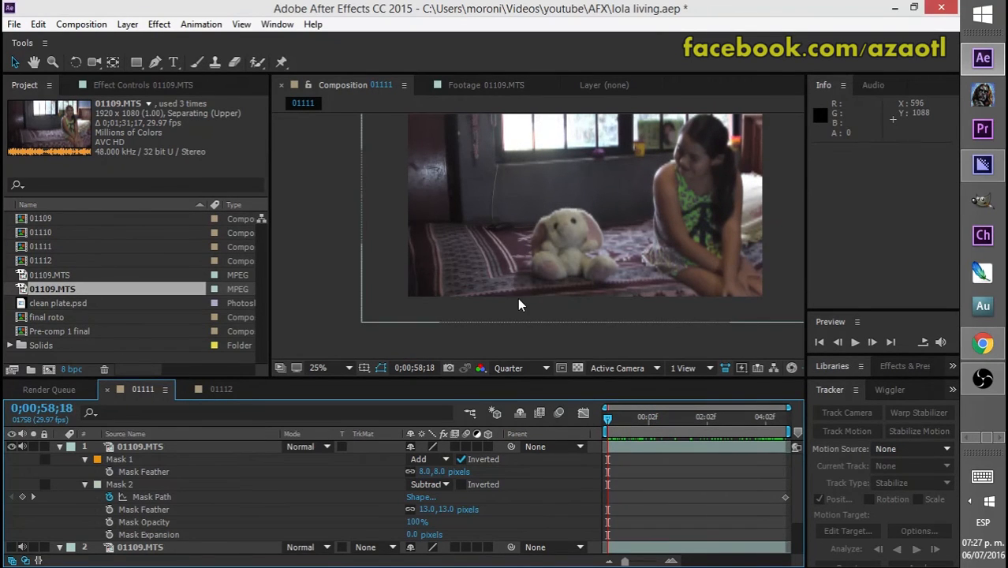
pyautogui.scroll(-1, 344, 223)
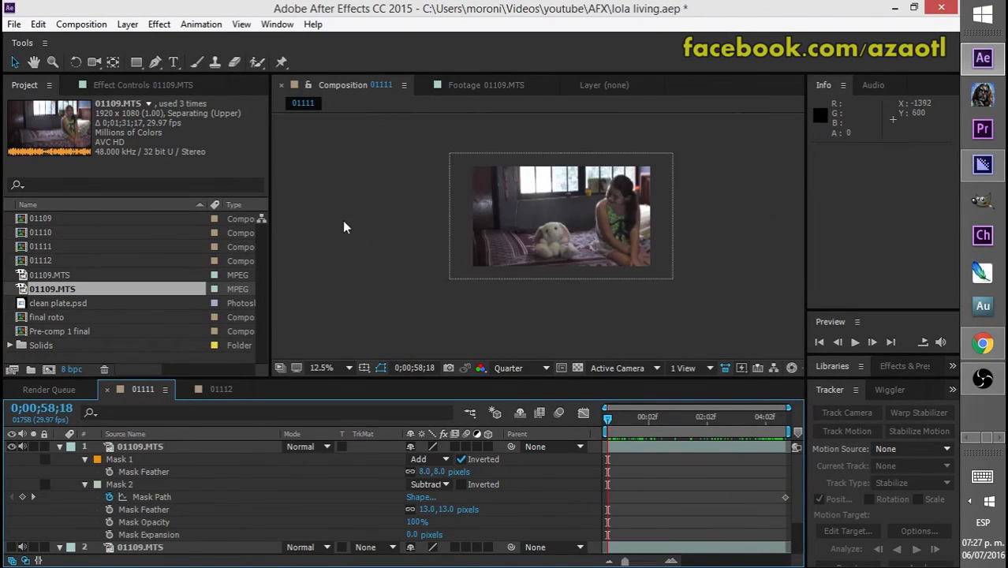
pyautogui.moveTo(565, 229); pyautogui.dragTo(536, 236)
pyautogui.scroll(1, 531, 258)
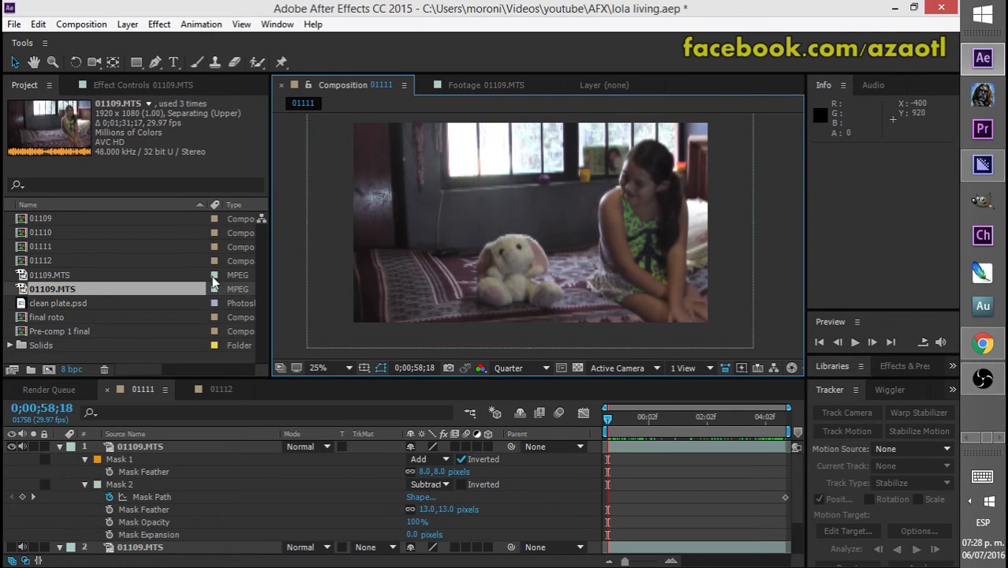
# - Pre-compose both 01109.MTS layers and clean plate.psd into a composition named Mi Peluche, moving all attributes into it
pyautogui.click(136, 447)
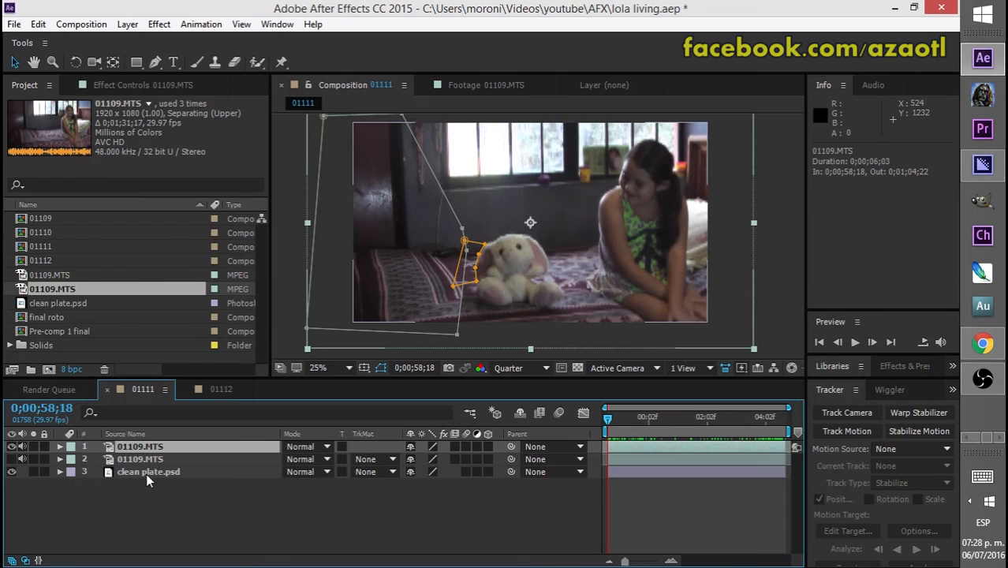
pyautogui.keyDown('shift'); pyautogui.click(146, 473); pyautogui.keyUp('shift')
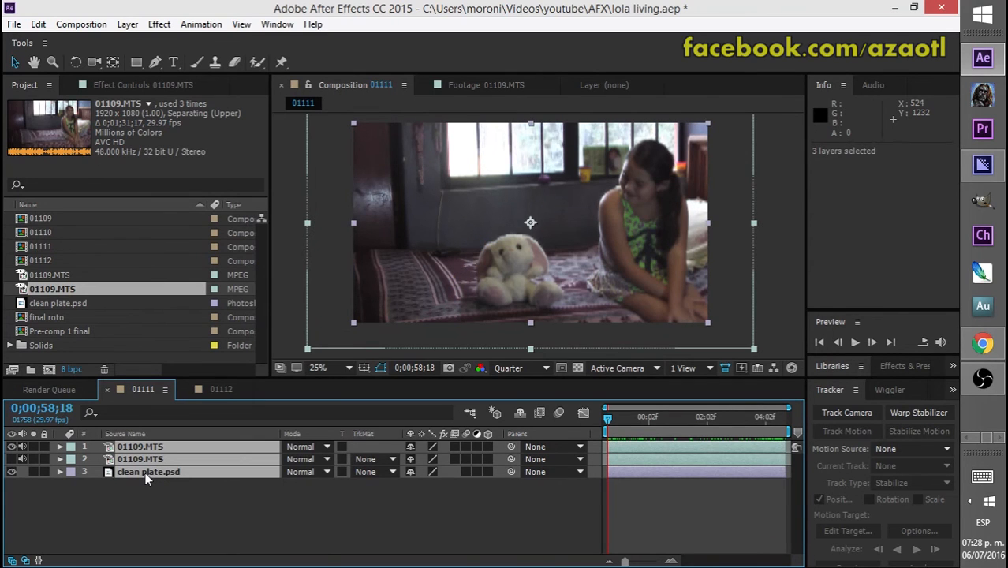
pyautogui.press(',')
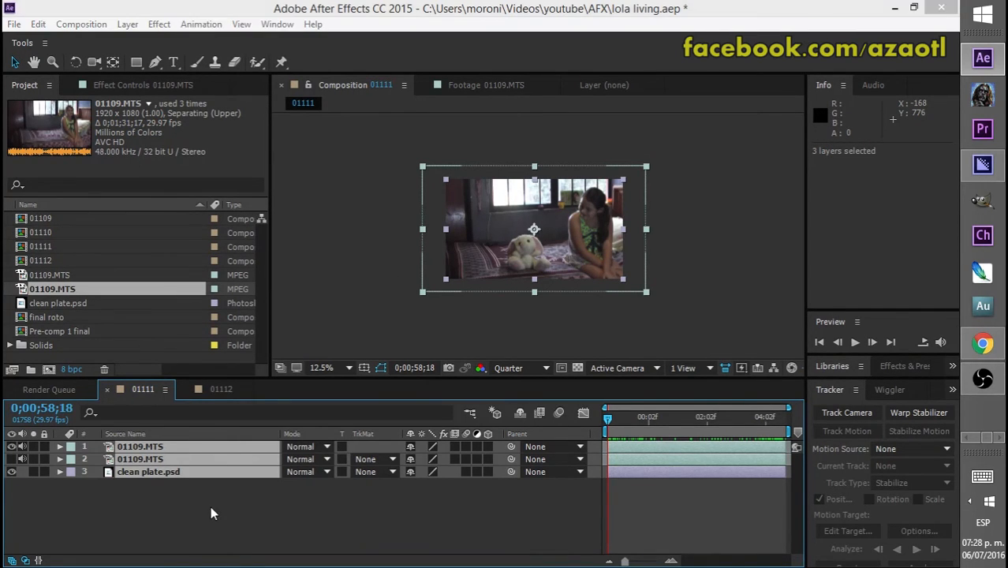
pyautogui.hotkey('ctrl', 'shift', 'c')
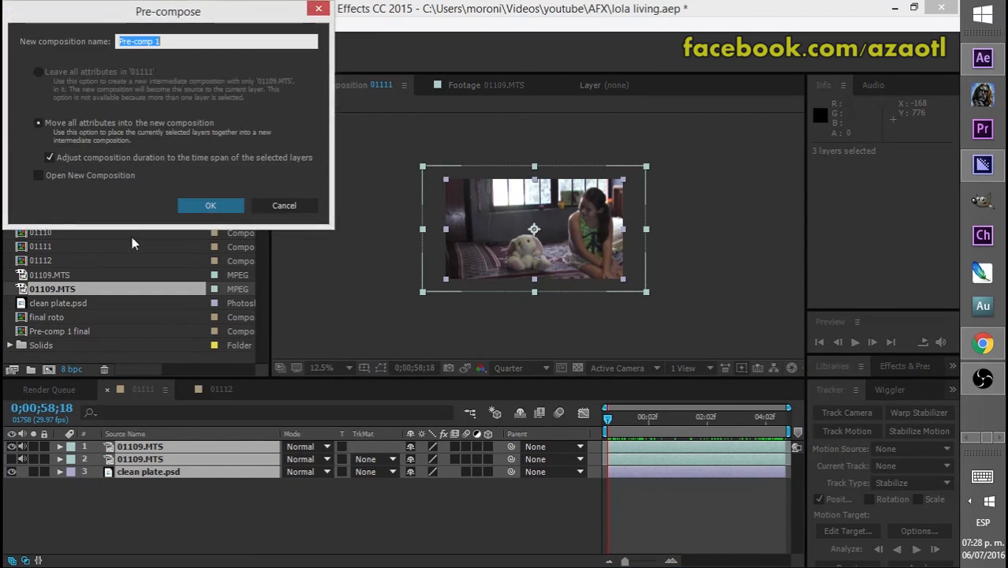
pyautogui.click(171, 42)
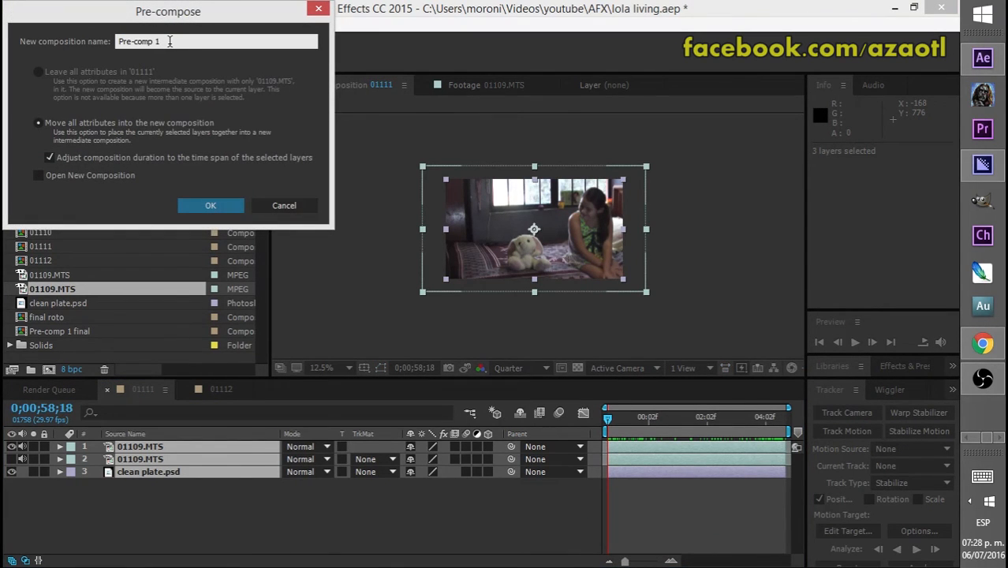
pyautogui.hotkey('ctrl', 'shift', 'Left')
pyautogui.hotkey('ctrl', 'shift', 'Left')
pyautogui.write('MyMo')
pyautogui.press('BackSpace')
pyautogui.write('MN Pe')
pyautogui.press('Return')
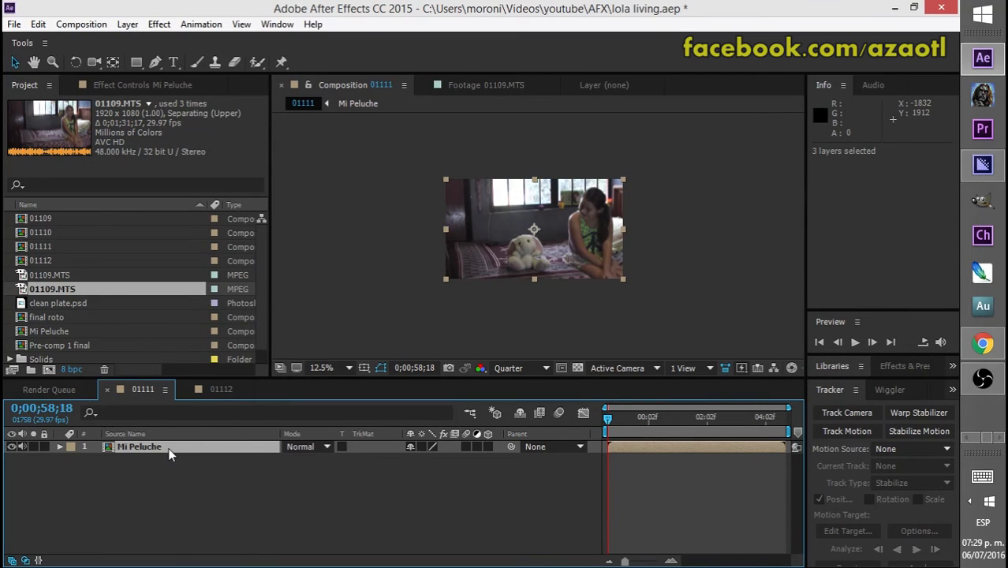
# - Add the expression wiggle(3,15) to the Mi Peluche layer's Position
pyautogui.press('p')
pyautogui.keyDown('alt'); pyautogui.click(96, 460); pyautogui.keyUp('alt')
pyautogui.write('w')
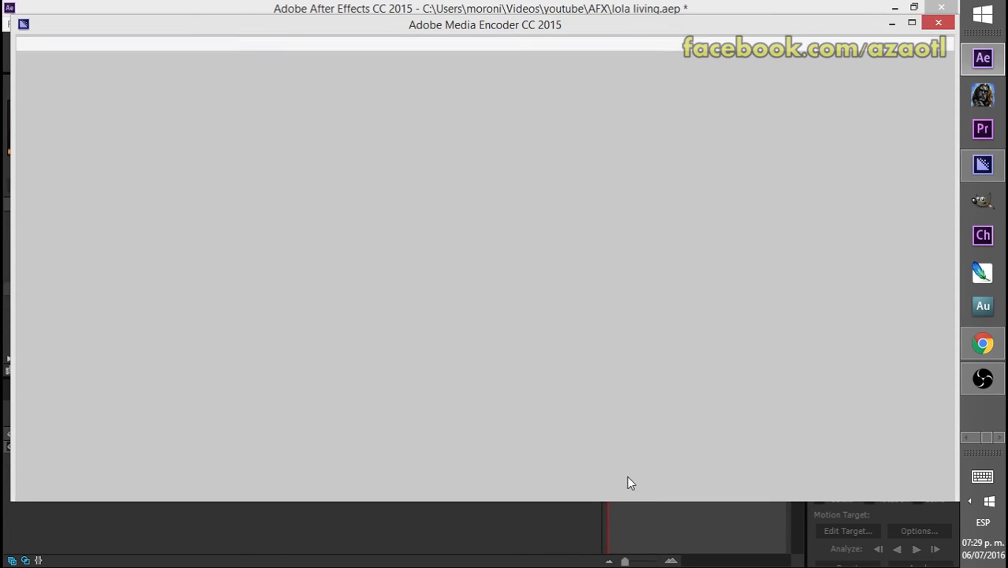
pyautogui.click(522, 9)
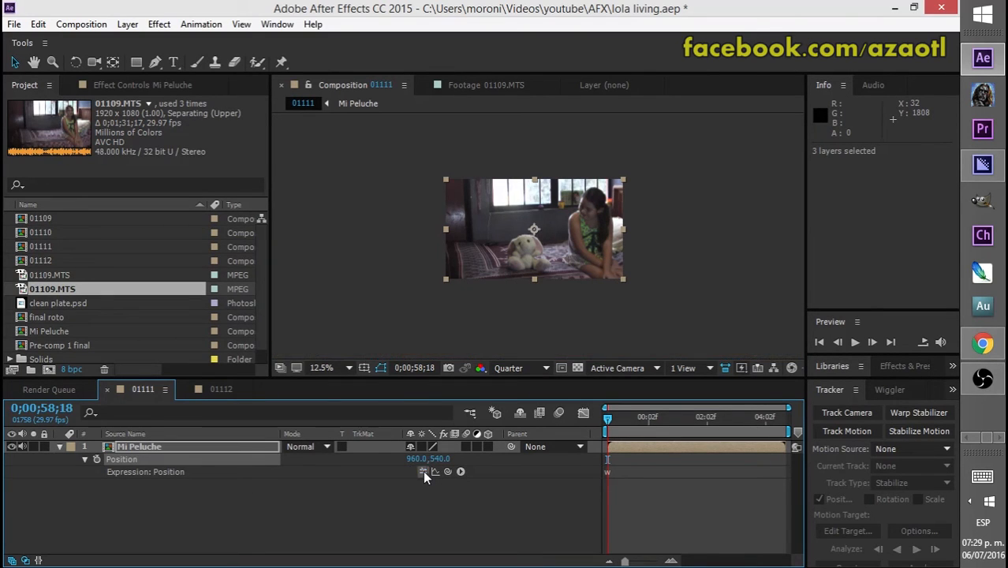
pyautogui.click(619, 472)
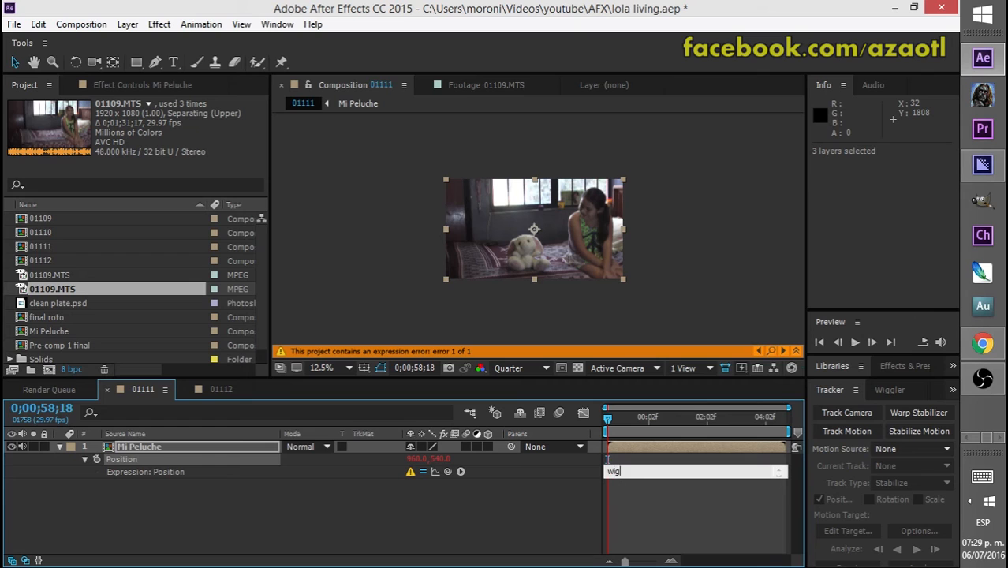
pyautogui.write('wiggle(')
pyautogui.write('15')
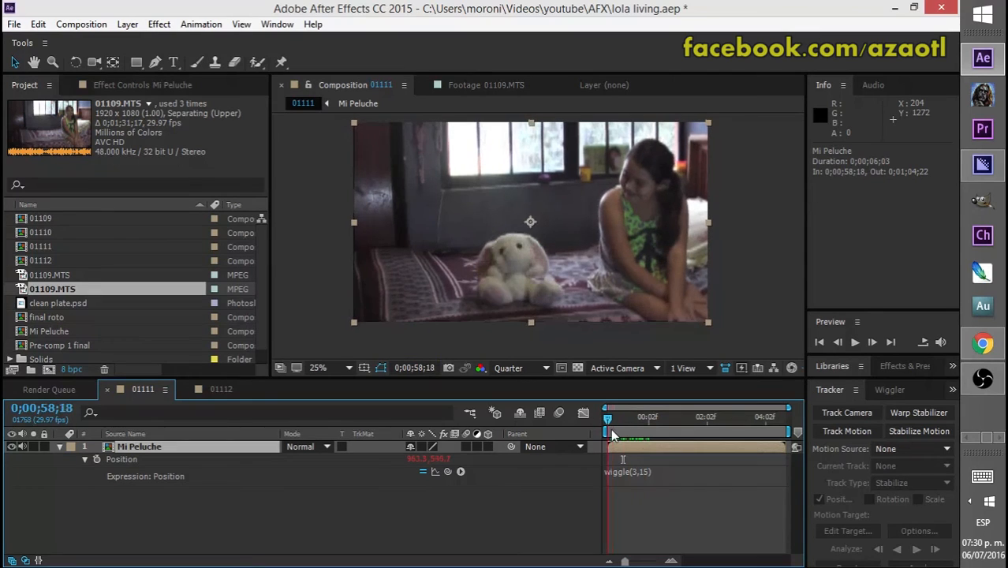
# - Play back composition 01111 to check the camera shake on the pre-composed shot
pyautogui.scroll(-1, 552, 253)
pyautogui.scroll(1, 552, 253)
pyautogui.click(854, 341)
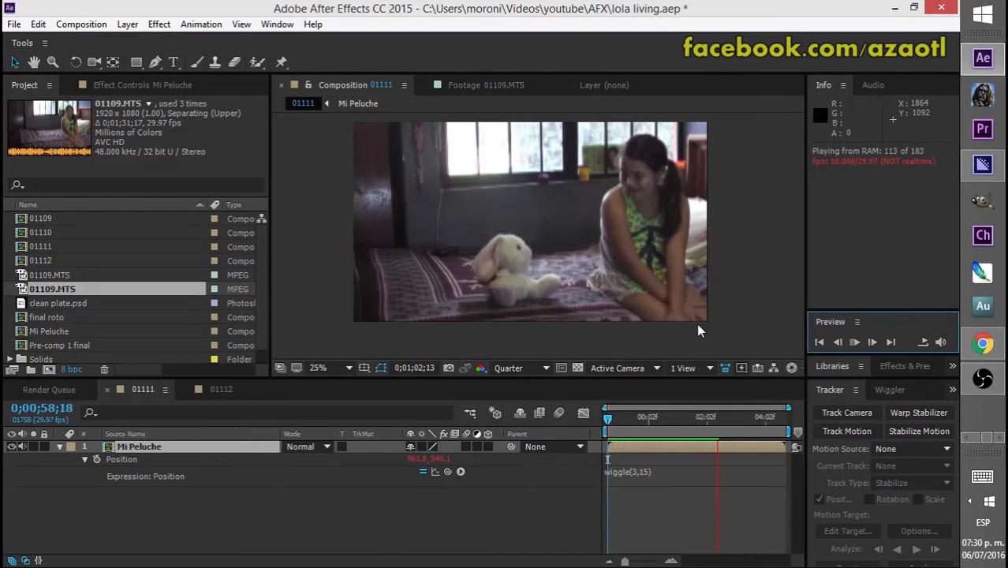
pyautogui.click(854, 343)
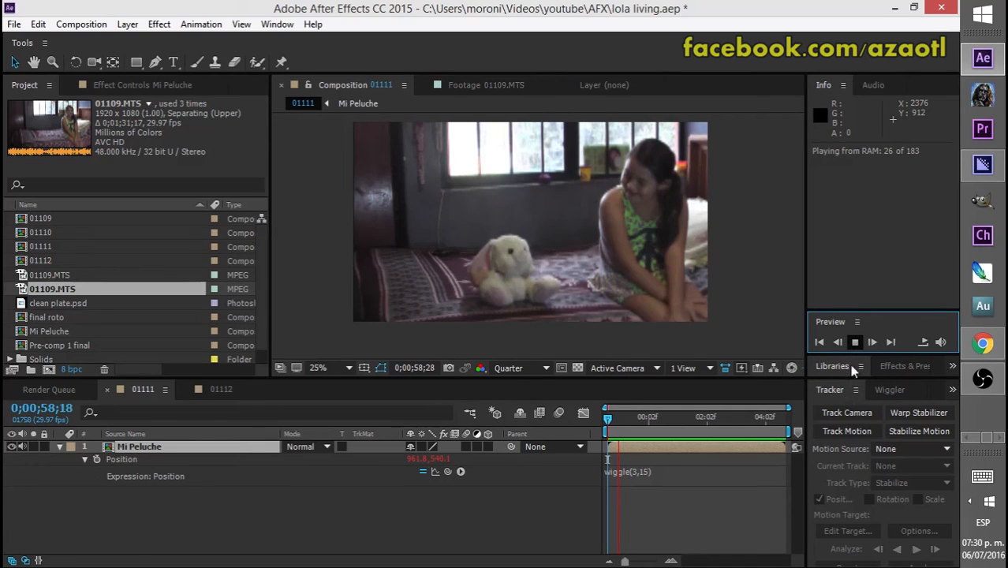
pyautogui.click(855, 343)
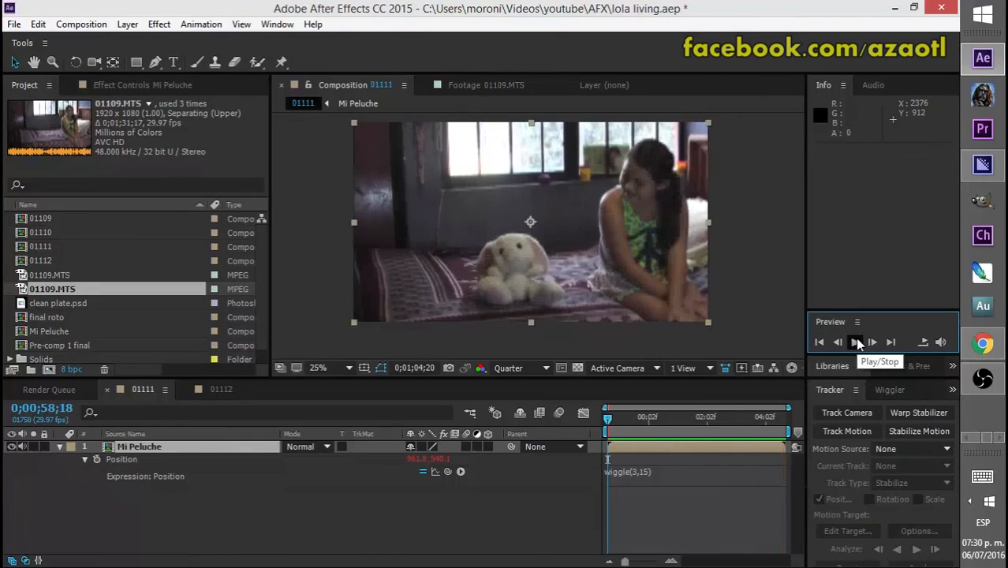
pyautogui.click(855, 341)
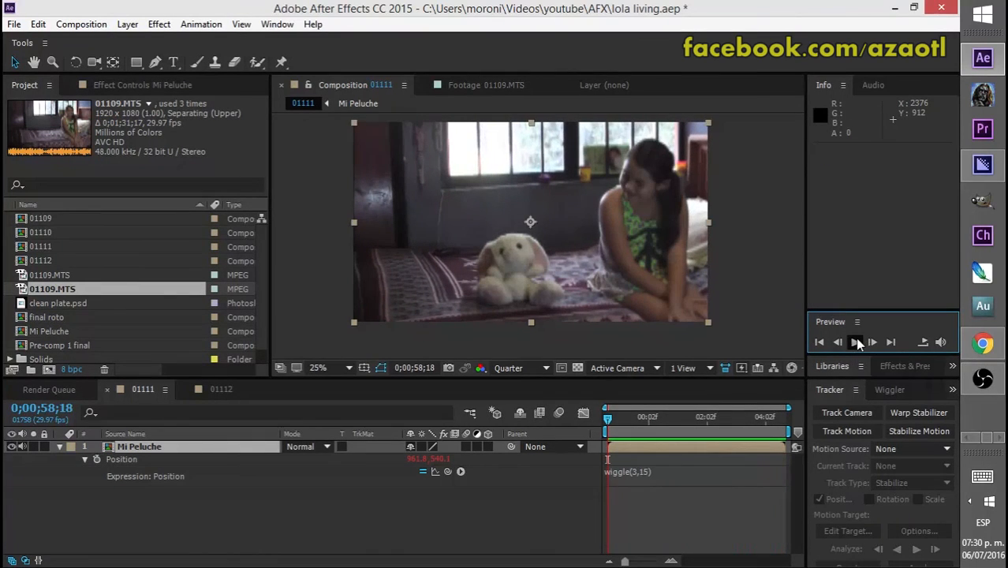
# - Change the Mi Peluche layer's Position expression to wiggle(3,12) and preview the softer shake
pyautogui.click(633, 474)
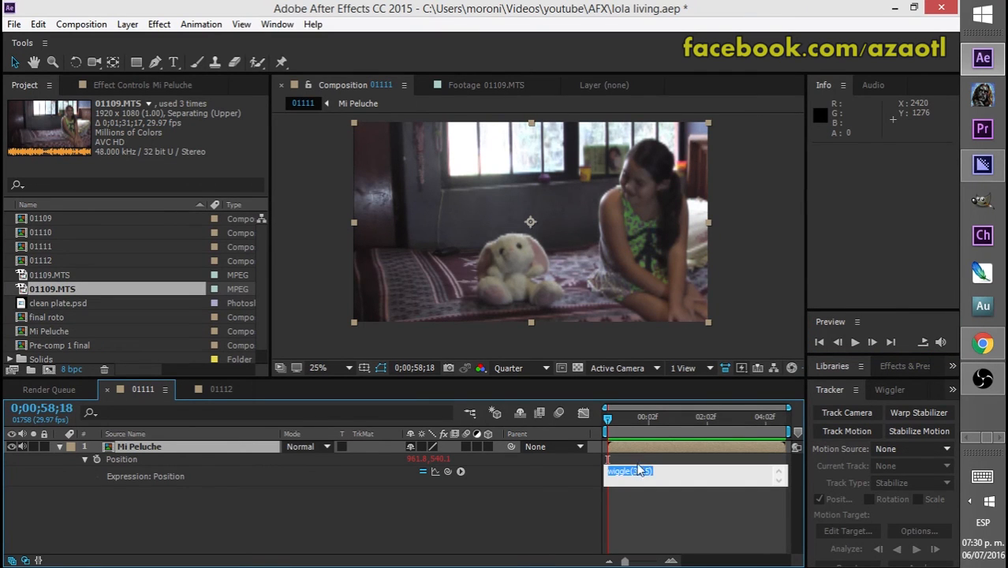
pyautogui.moveTo(609, 423); pyautogui.dragTo(644, 473)
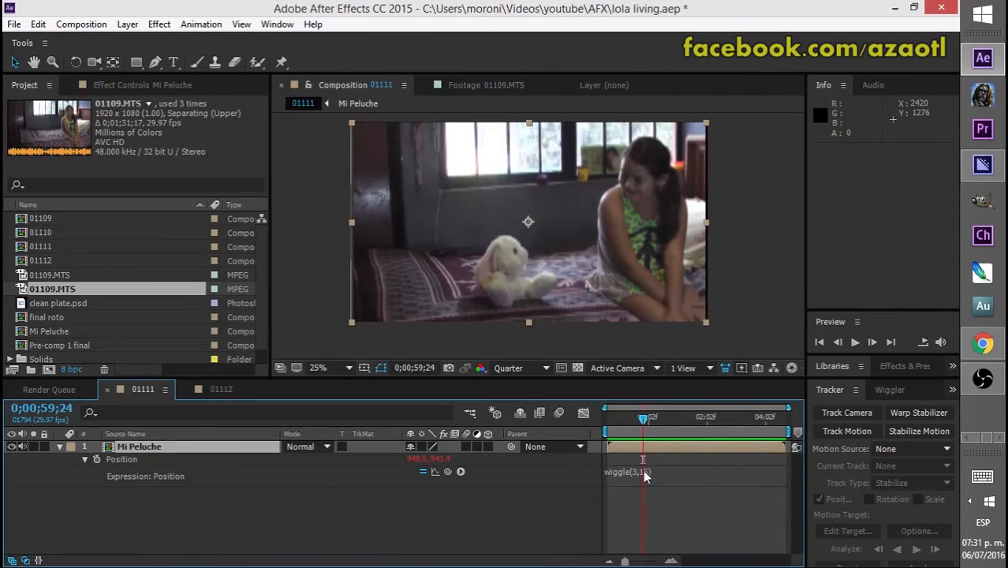
pyautogui.click(640, 471)
pyautogui.click(646, 471)
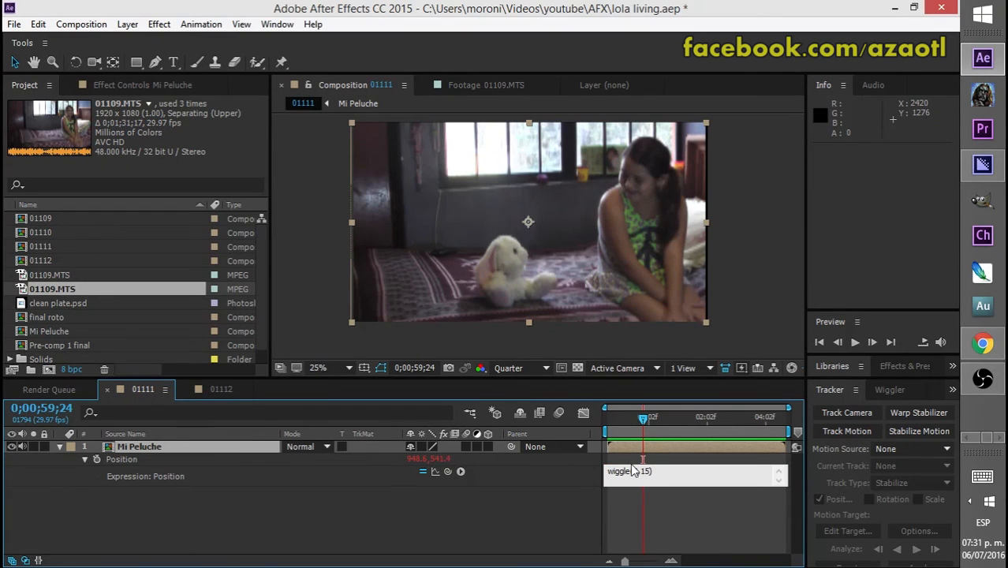
pyautogui.write('2')
pyautogui.click(142, 444)
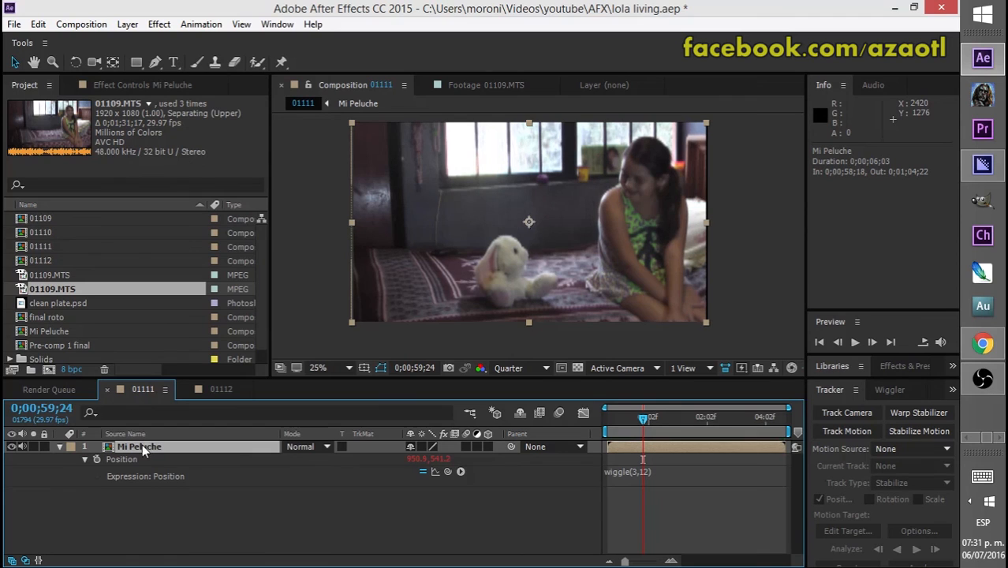
pyautogui.click(855, 342)
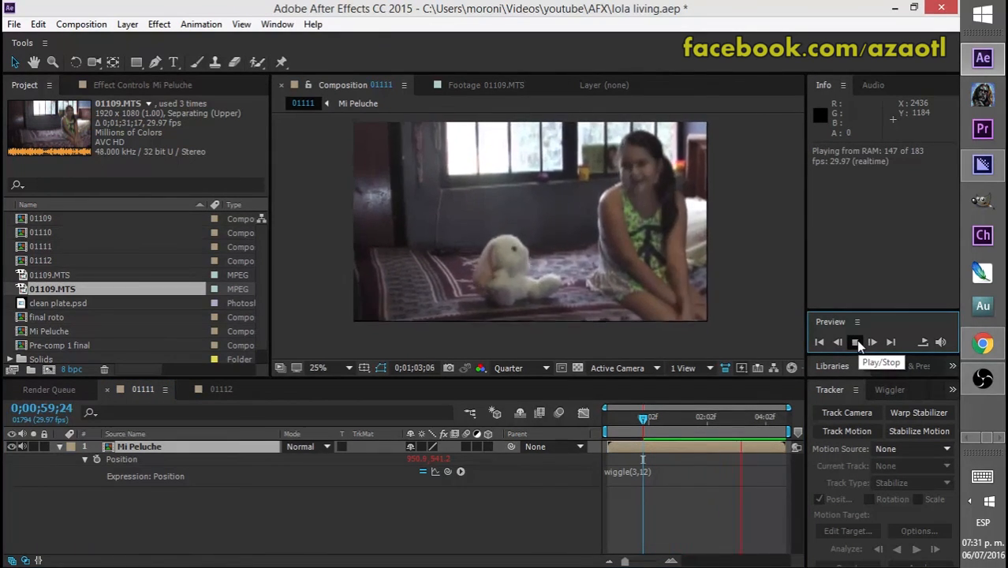
pyautogui.click(856, 342)
# - Enlarge the Mi Peluche layer to cover the frame edges exposed by the shake, settling its scale at 104%
pyautogui.click(163, 447)
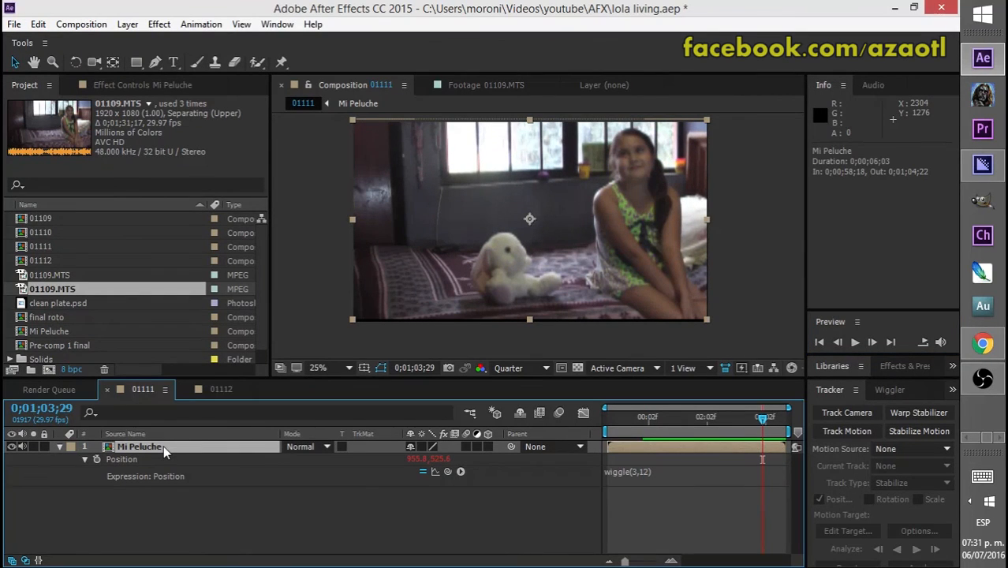
pyautogui.press('s')
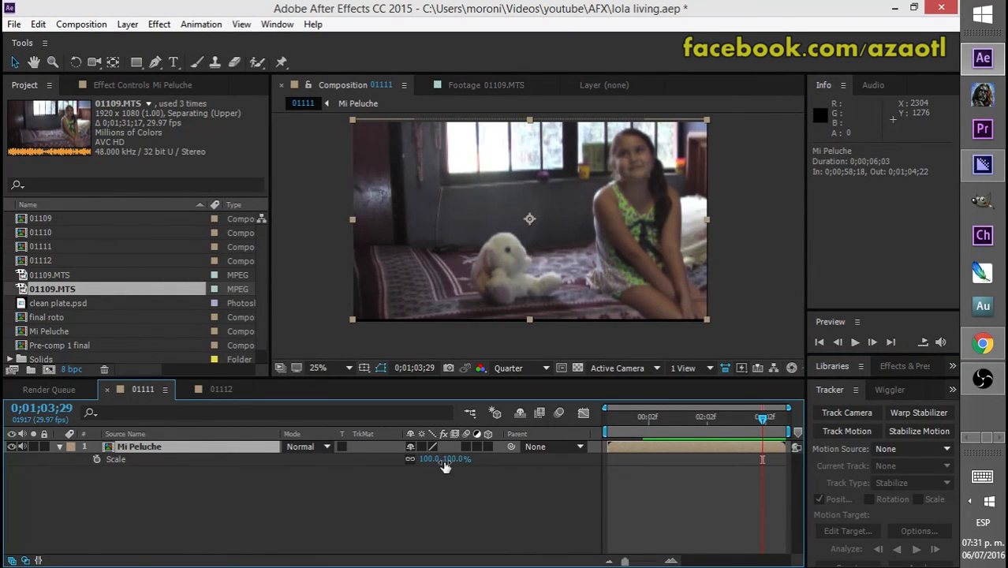
pyautogui.moveTo(445, 467); pyautogui.dragTo(451, 466)
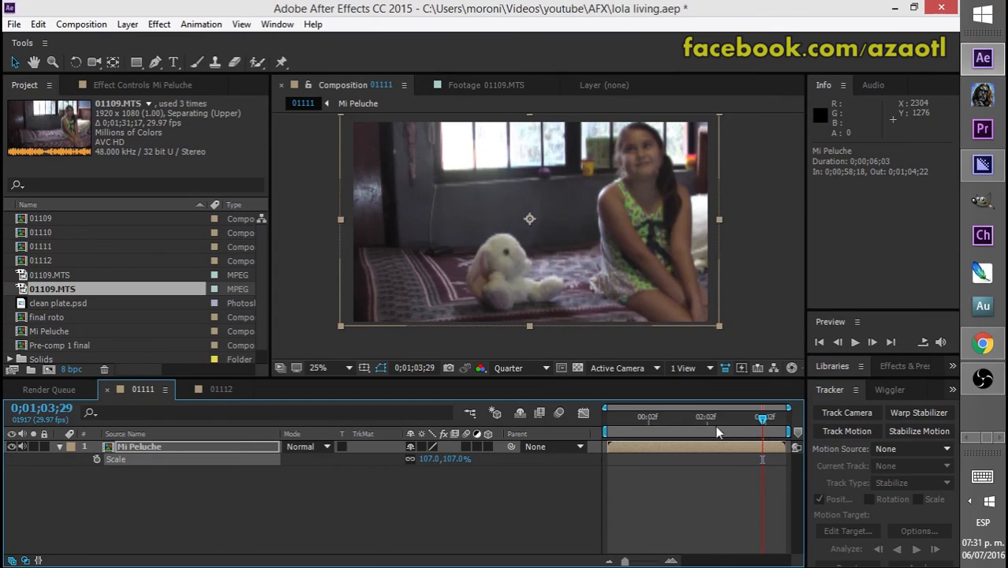
pyautogui.moveTo(717, 433); pyautogui.dragTo(629, 431)
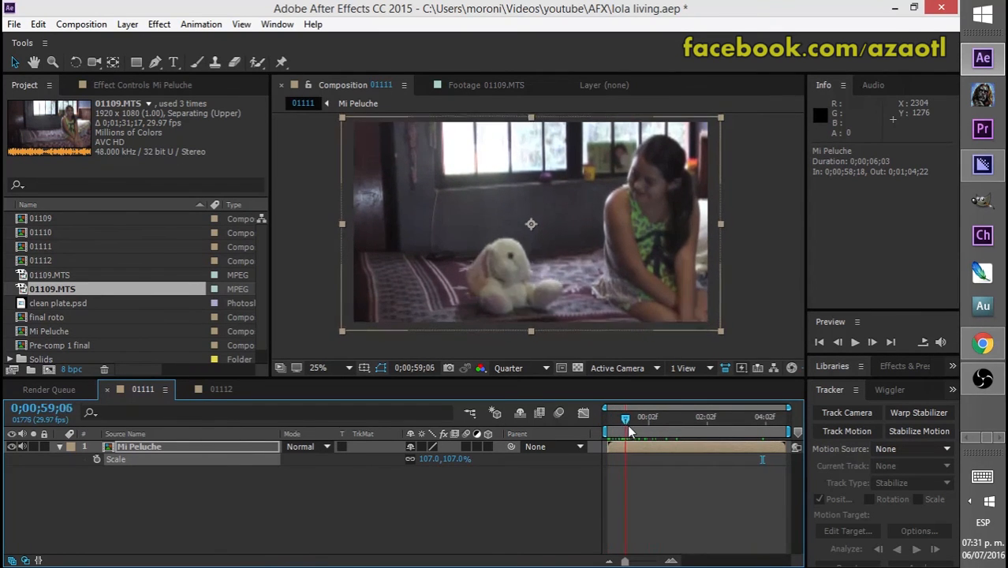
pyautogui.press('space')
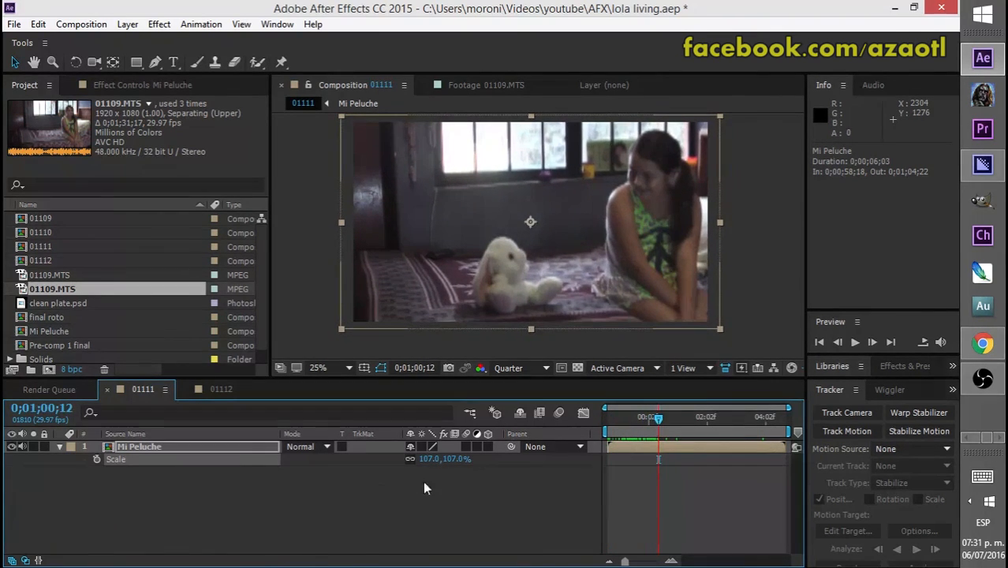
pyautogui.moveTo(442, 459); pyautogui.dragTo(433, 459)
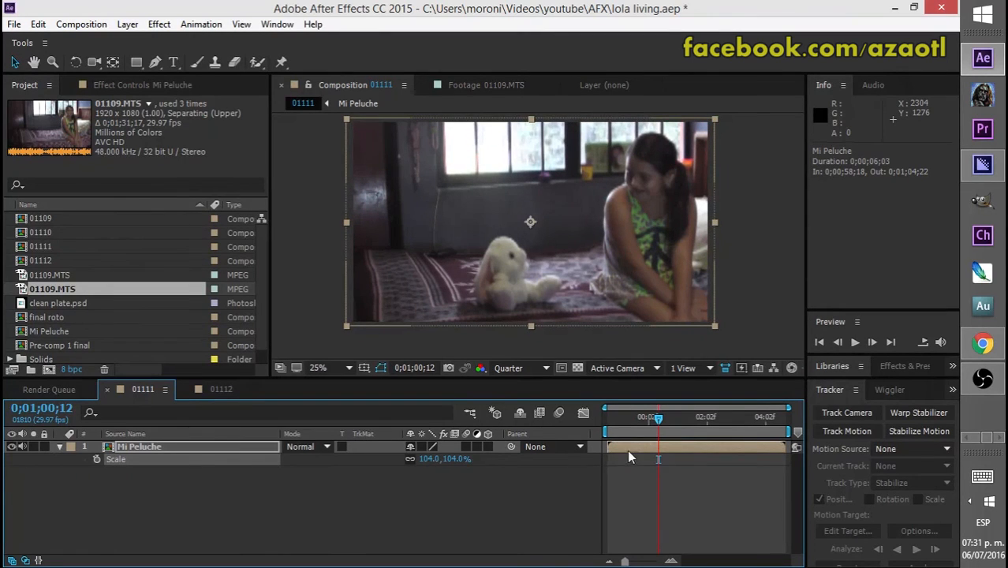
# - Return to 0;00;58;18 and play the whole scaled shot to check the edges and motion
pyautogui.moveTo(660, 421); pyautogui.dragTo(607, 446)
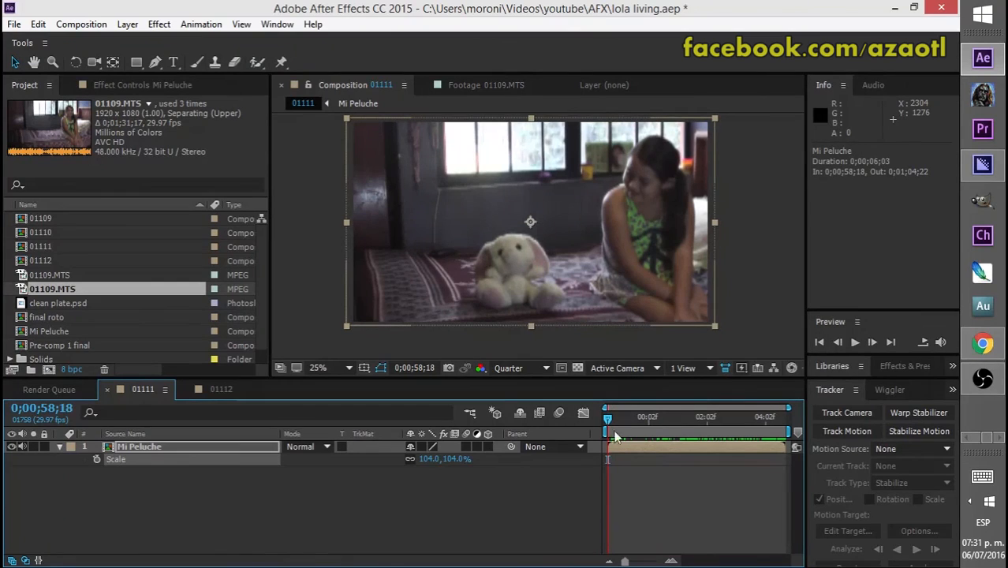
pyautogui.click(855, 342)
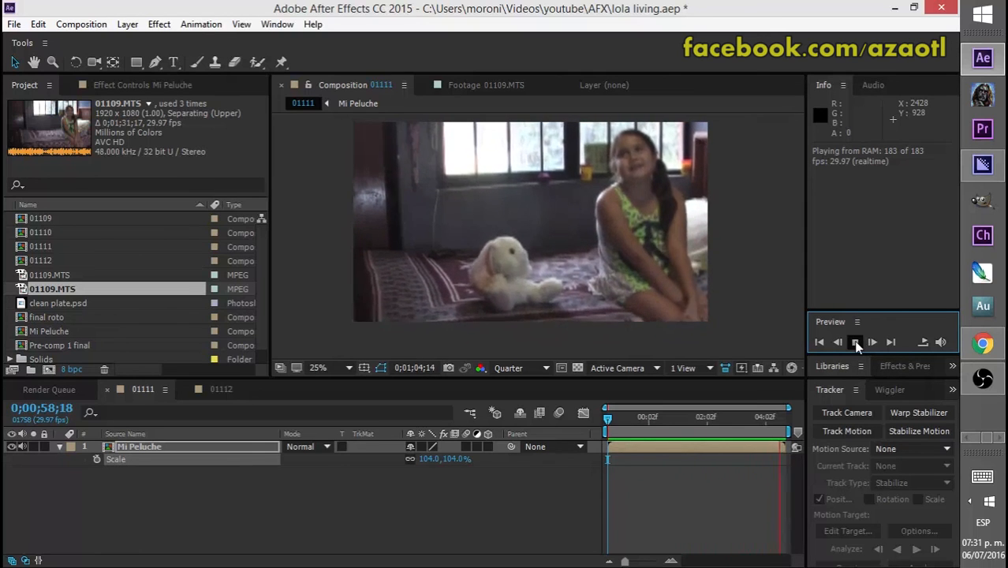
pyautogui.click(856, 344)
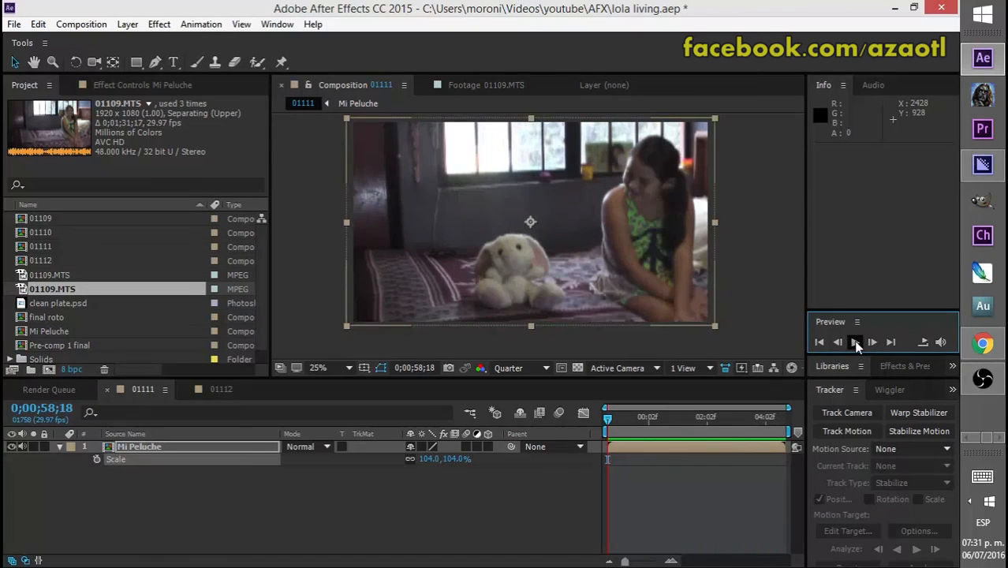
# - Start exporting composition 01111
pyautogui.click(14, 24)
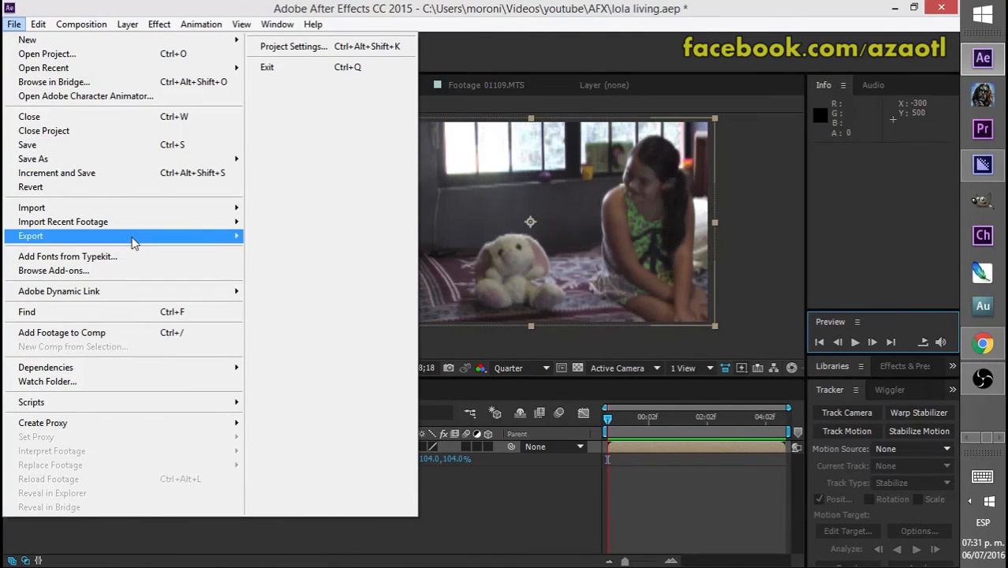
pyautogui.moveTo(197, 236)
pyautogui.click(253, 237)
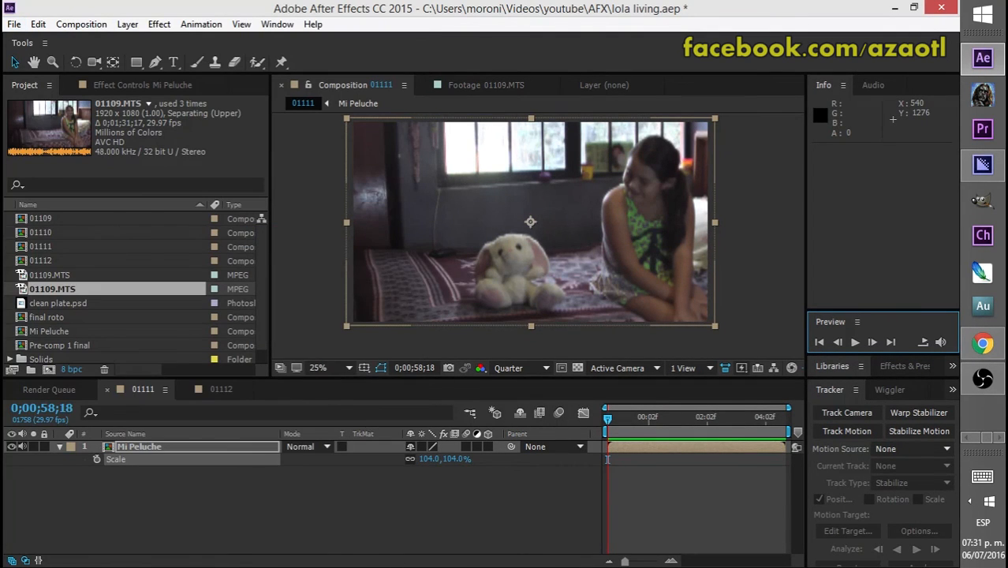